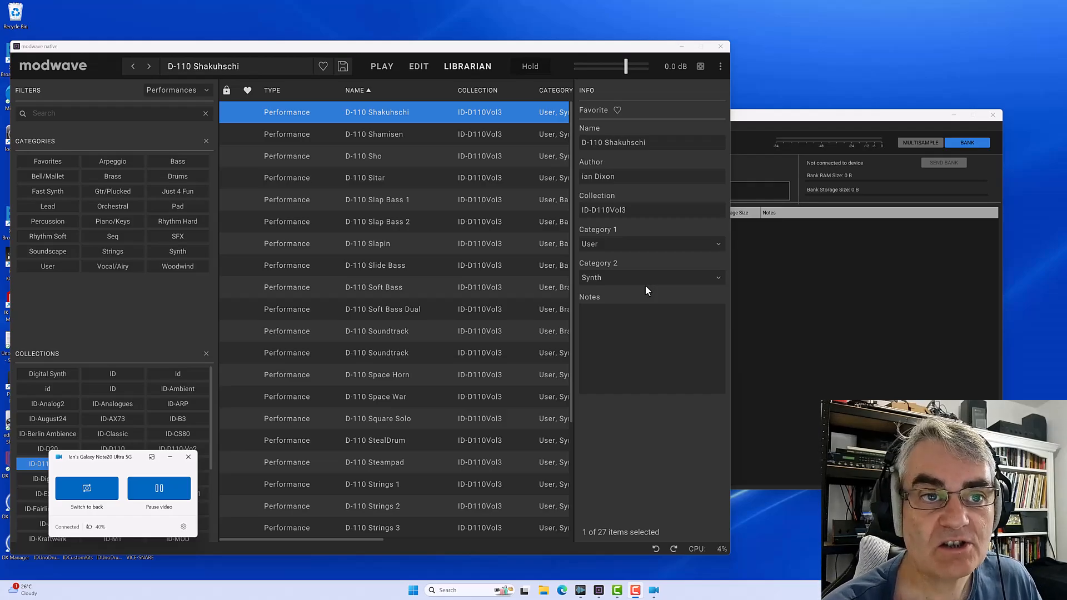
# Switch between the modwave librarian and Sample Builder, and reposition the Sample Builder window over the librarian
pyautogui.click(842, 321)
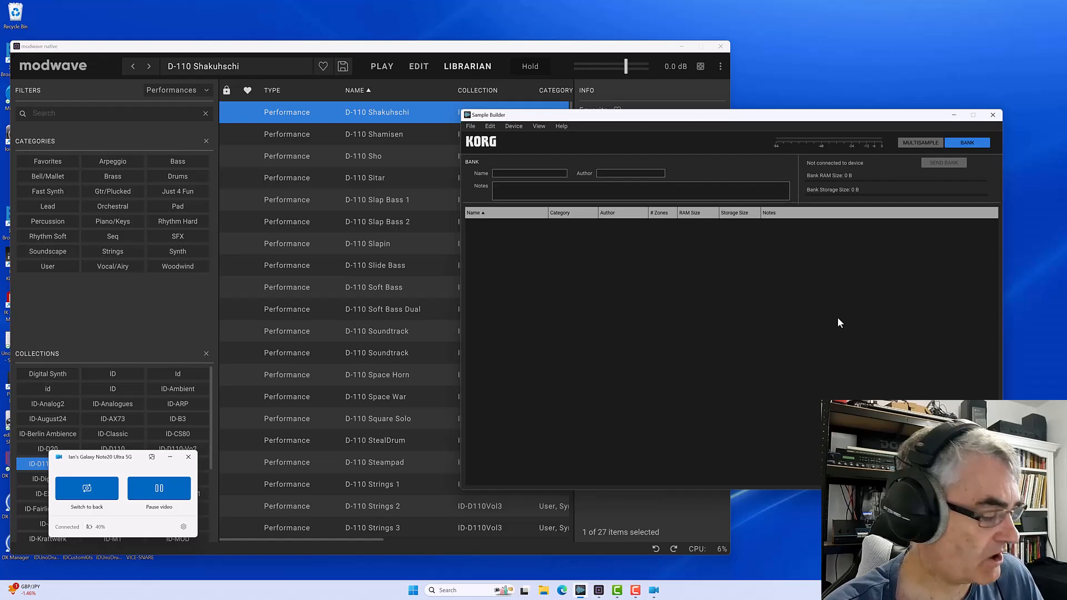
pyautogui.click(240, 49)
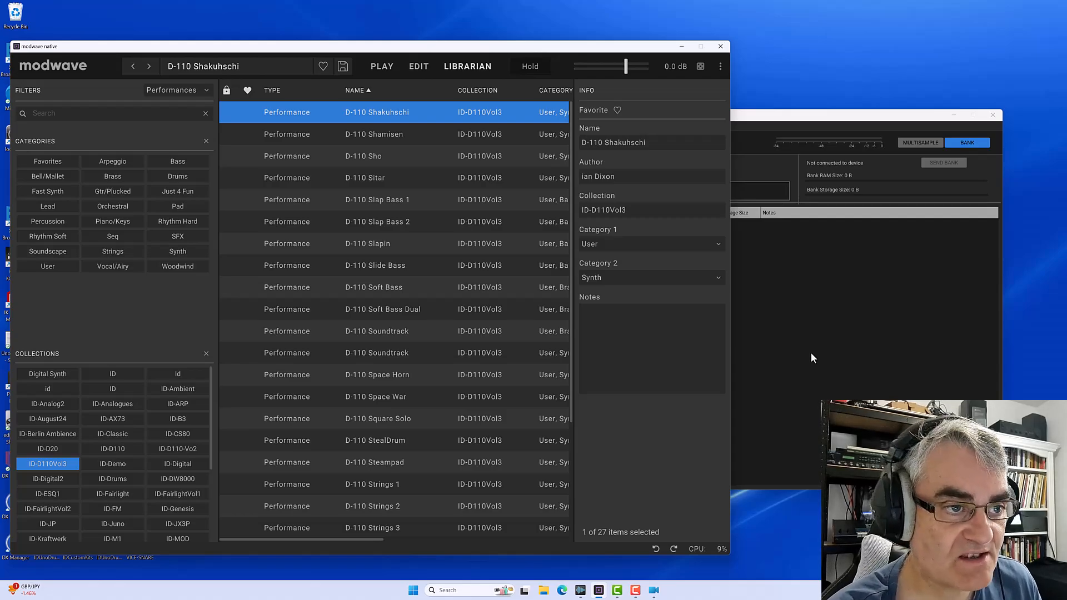
pyautogui.click(802, 320)
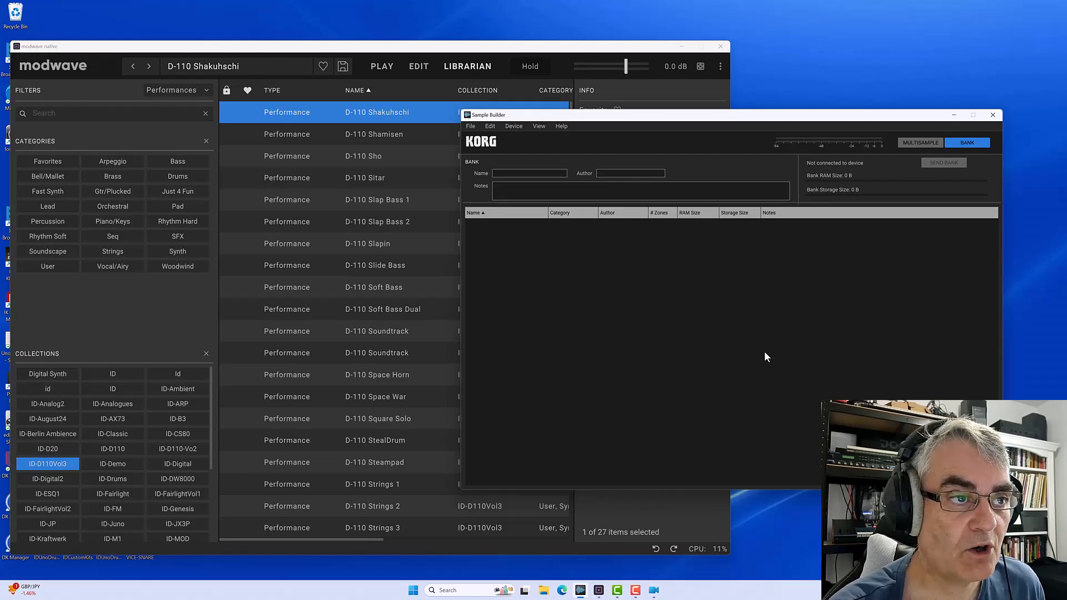
pyautogui.moveTo(585, 119); pyautogui.dragTo(548, 98)
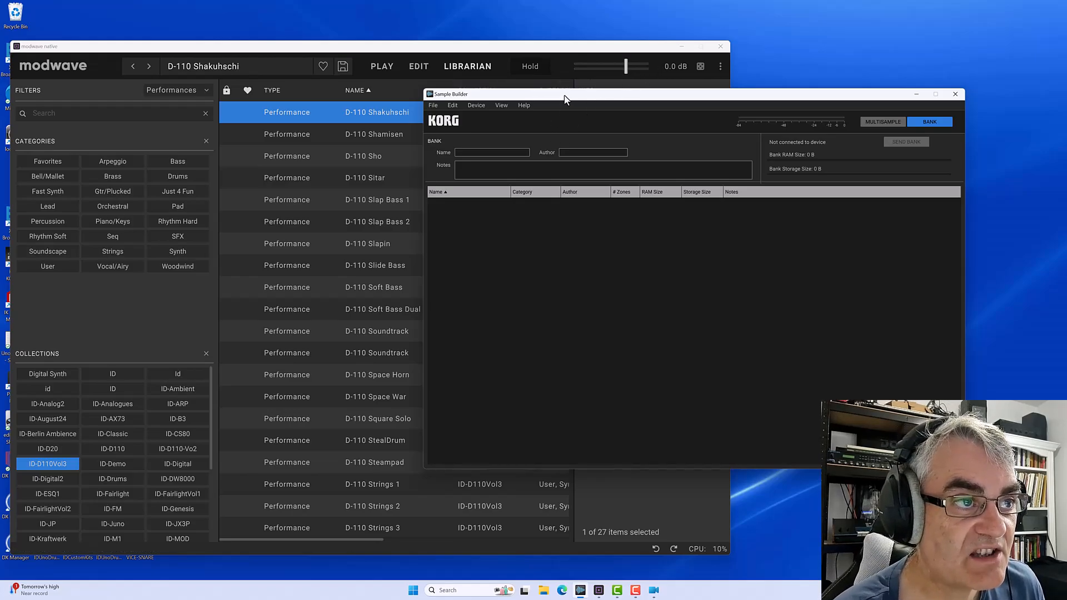
pyautogui.moveTo(563, 92); pyautogui.dragTo(560, 82)
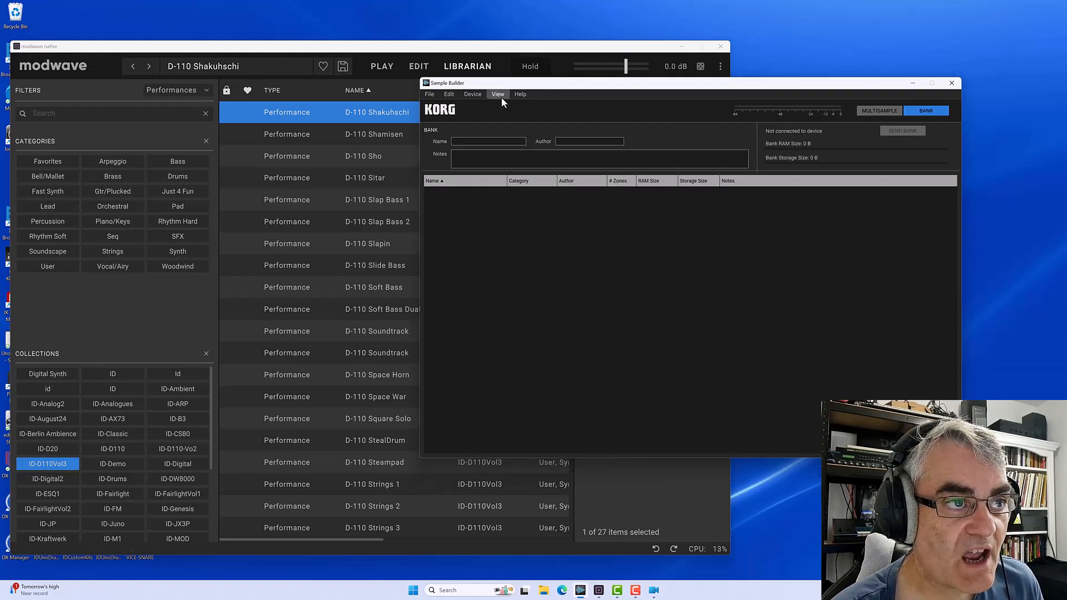
# Open the ID Samples bank in Sample Builder
pyautogui.click(434, 94)
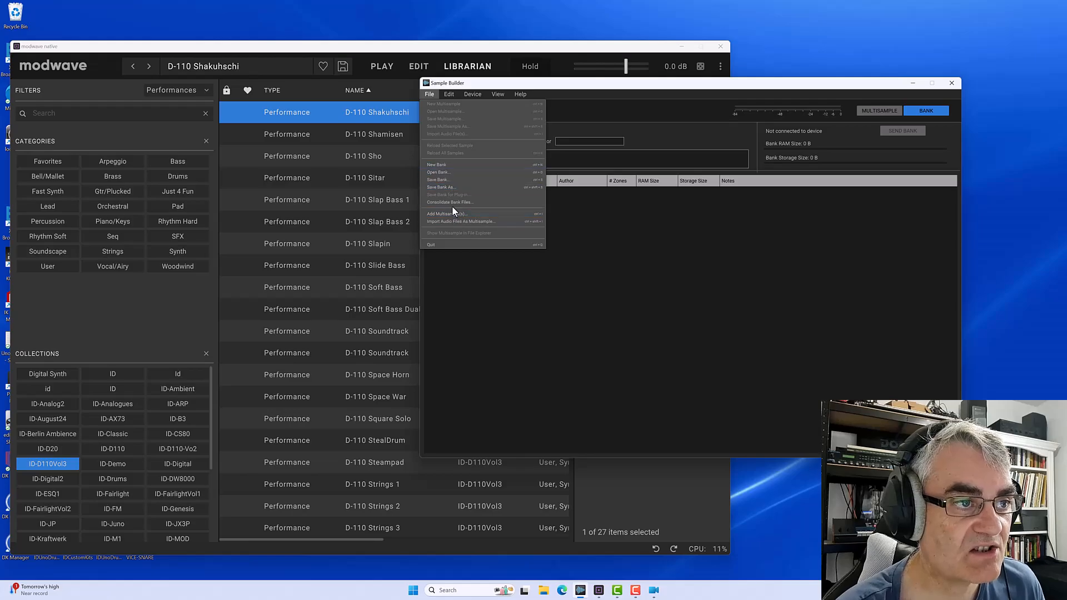
pyautogui.click(464, 174)
pyautogui.scroll(-2, 375, 283)
pyautogui.doubleClick(385, 325)
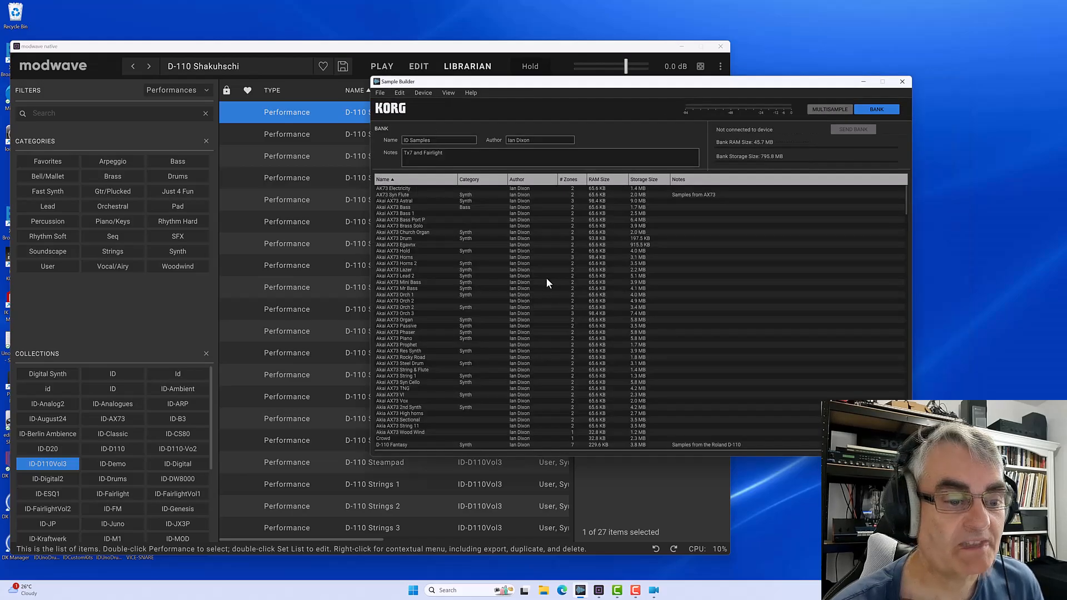
# Look through the bank's multisample list and connect Sample Builder to the Korg modwave 1 device
pyautogui.scroll(-3, 546, 300)
pyautogui.scroll(-20, 550, 331)
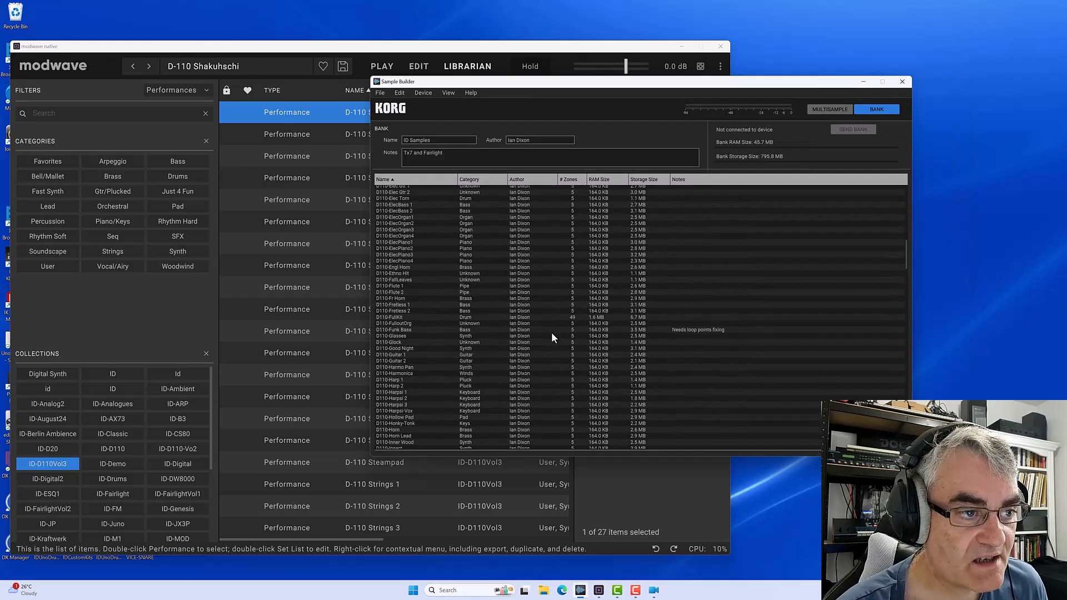
pyautogui.scroll(-9, 549, 339)
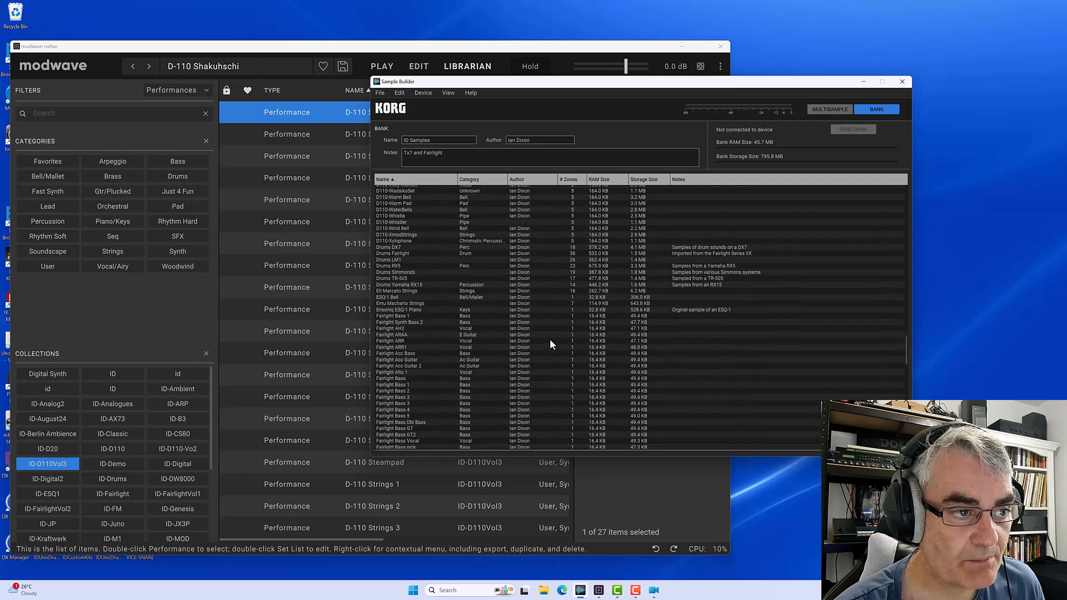
pyautogui.moveTo(906, 350); pyautogui.dragTo(880, 169)
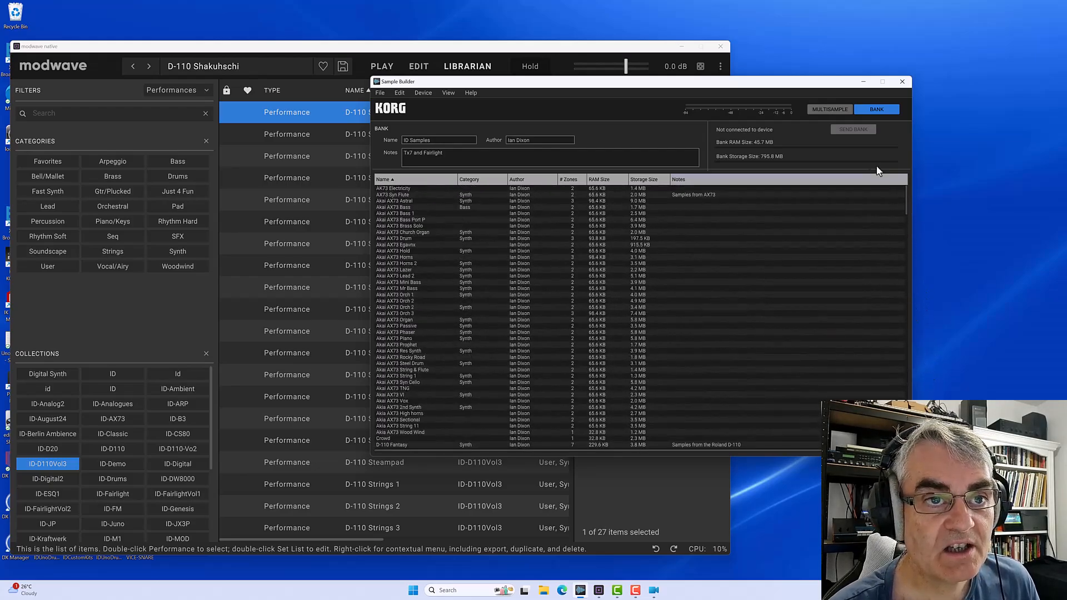
pyautogui.click(426, 95)
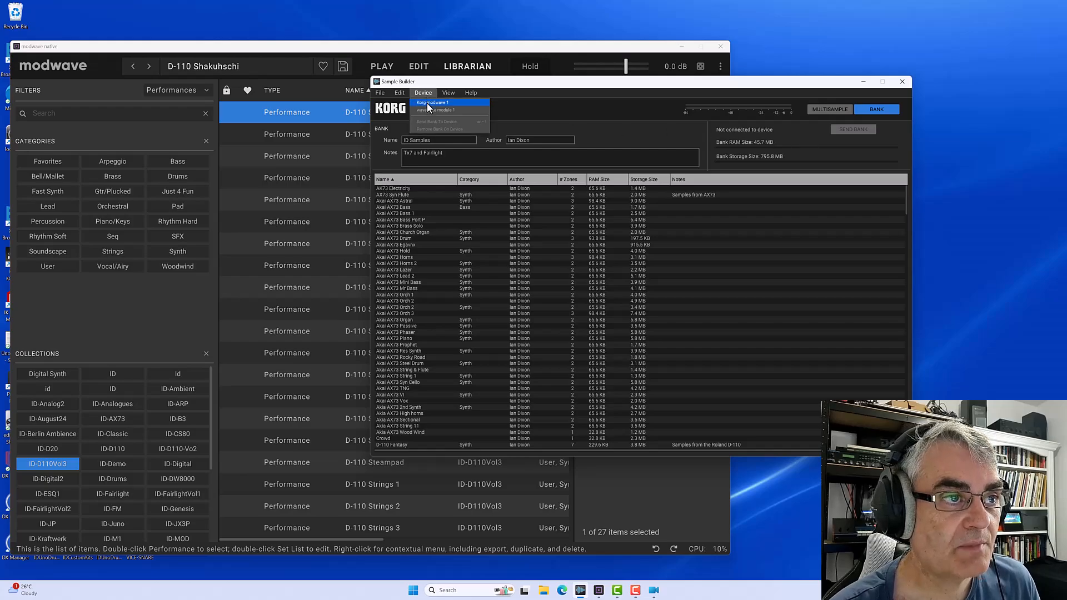
pyautogui.click(428, 102)
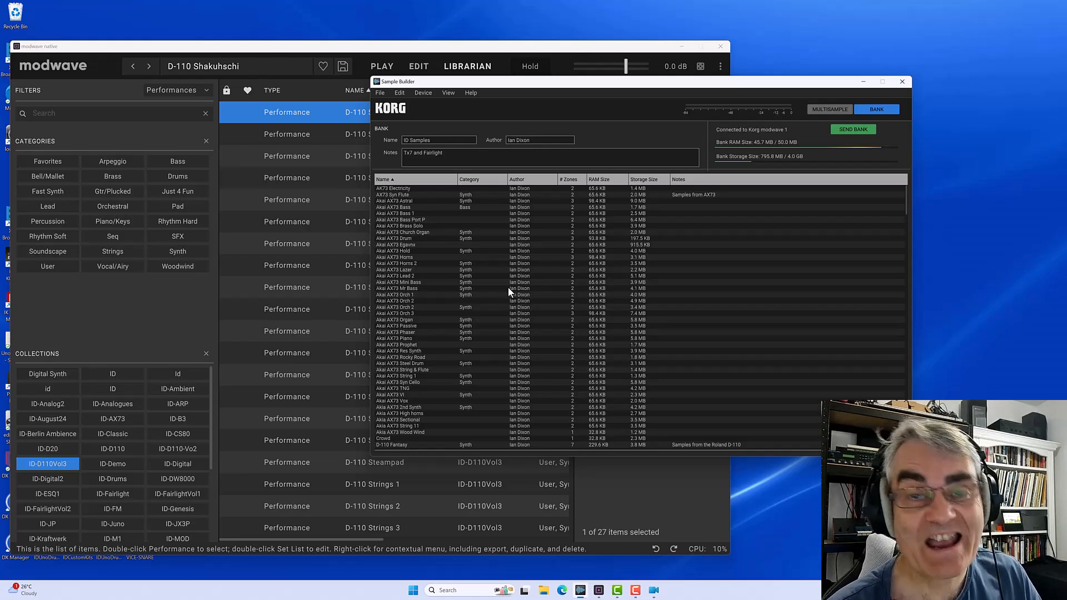
# Start a new empty bank, and open the D-110 Sample Bank file in its place
pyautogui.click(381, 93)
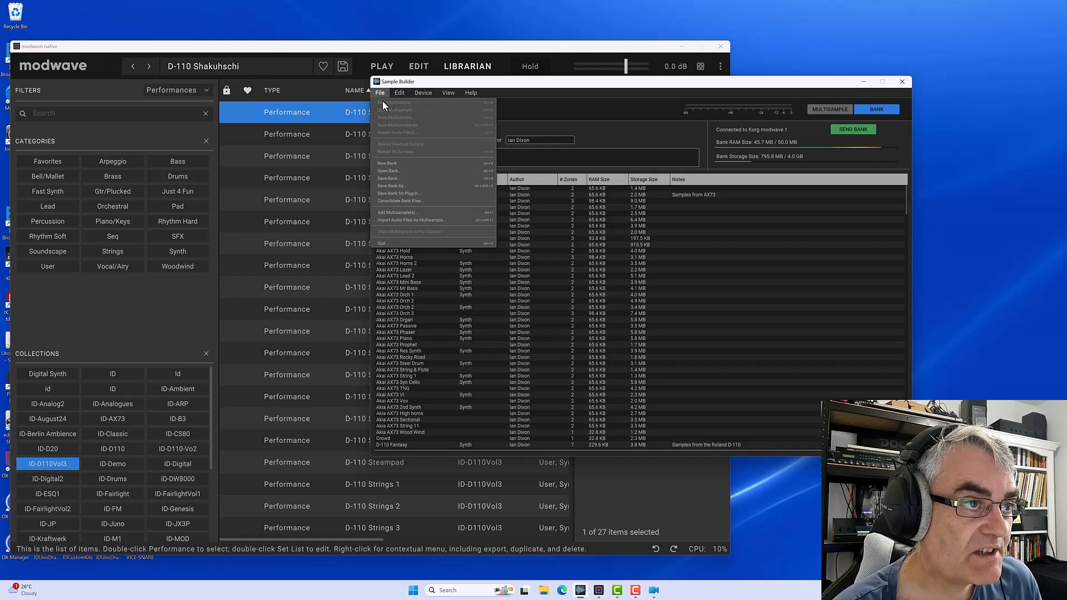
pyautogui.click(382, 163)
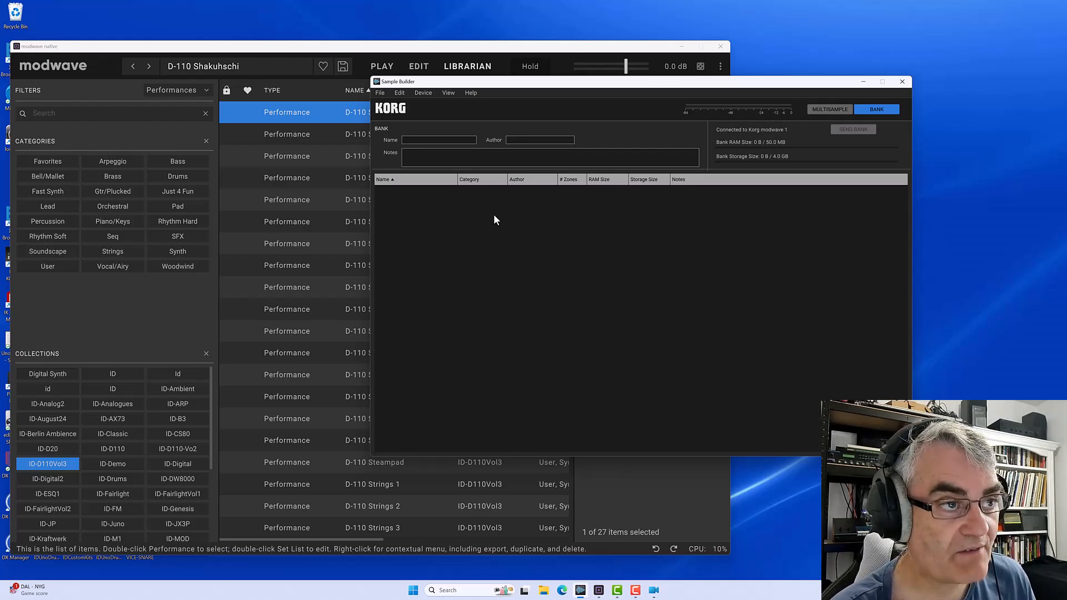
pyautogui.click(373, 94)
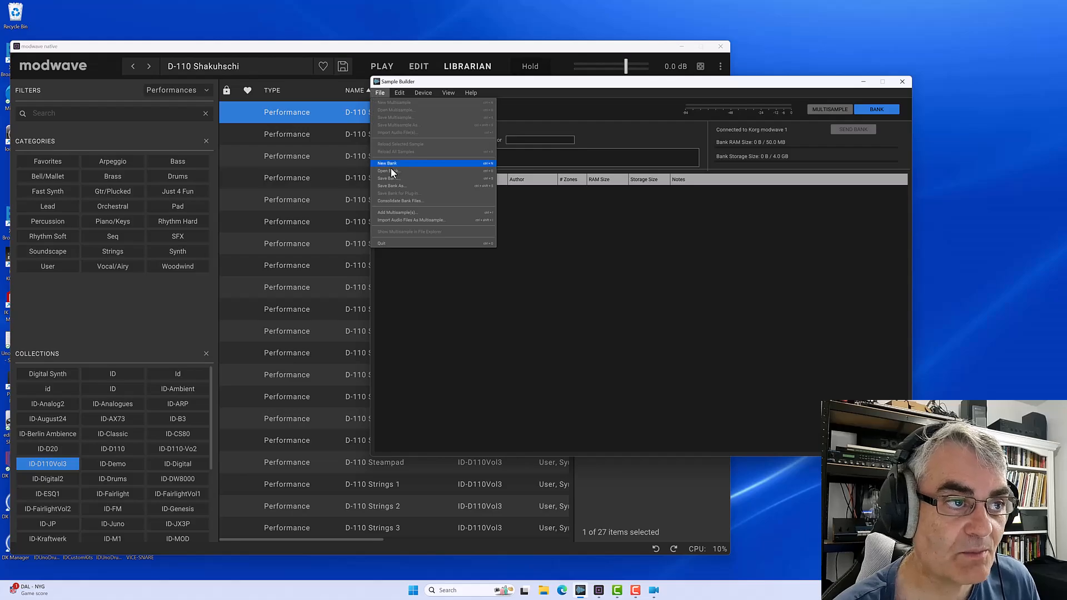
pyautogui.click(389, 170)
pyautogui.scroll(-2, 364, 305)
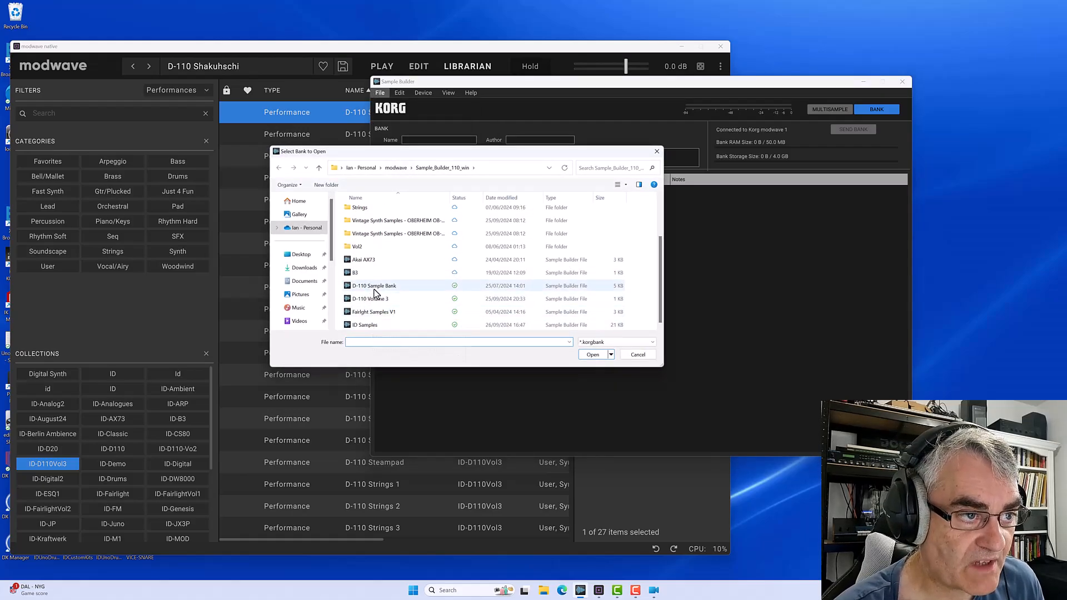
pyautogui.doubleClick(373, 287)
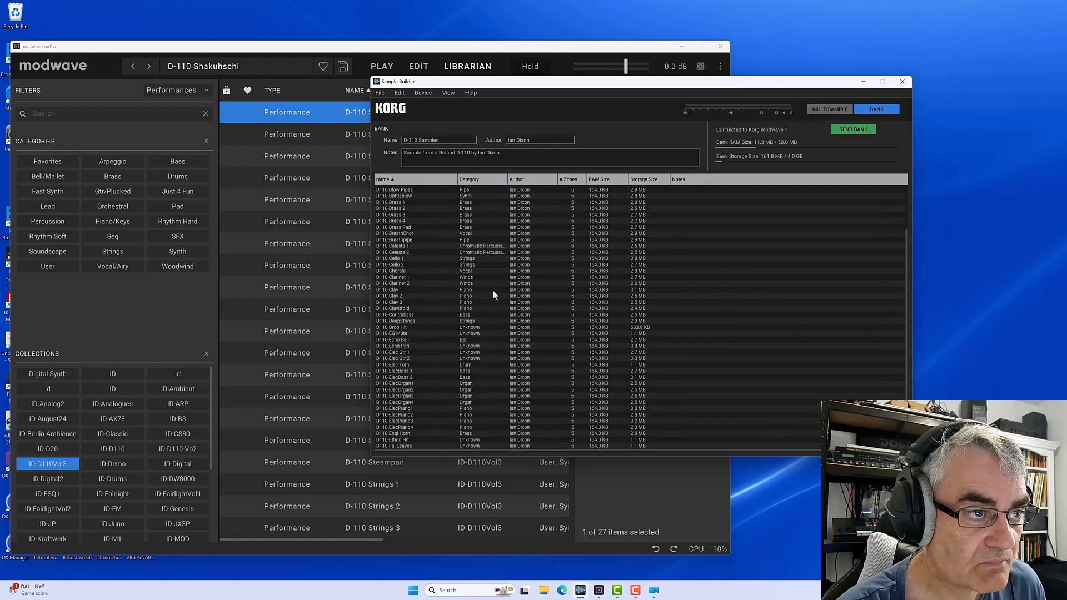
# Reopen the ID Samples bank and look through its full list of D-110, drum and Fairlight multisamples
pyautogui.click(381, 93)
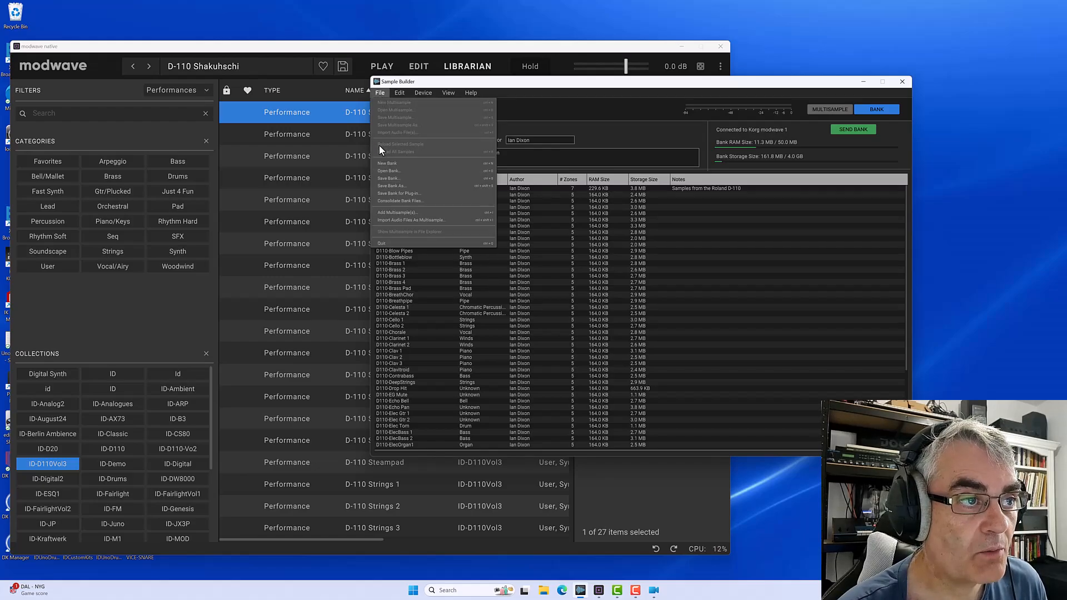
pyautogui.click(392, 176)
pyautogui.doubleClick(366, 325)
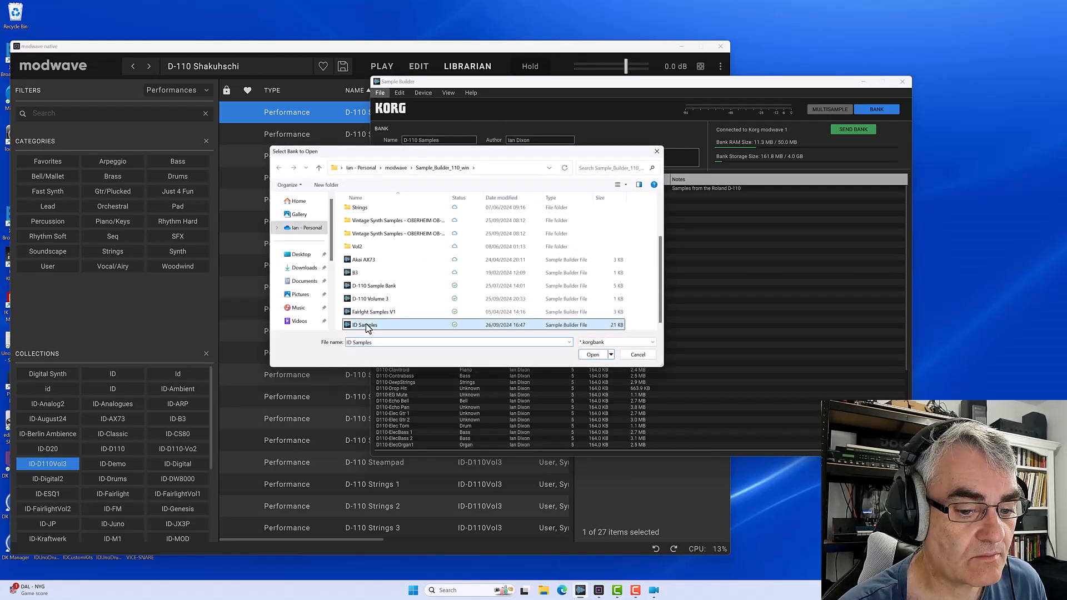
pyautogui.scroll(-20, 468, 308)
pyautogui.scroll(-15, 550, 347)
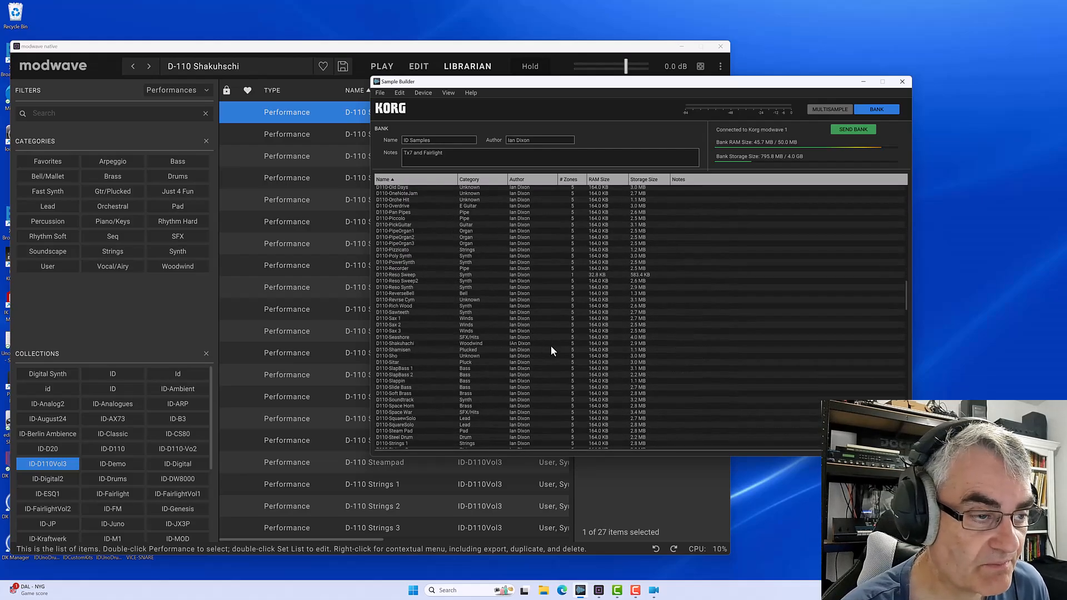
pyautogui.scroll(-15, 560, 352)
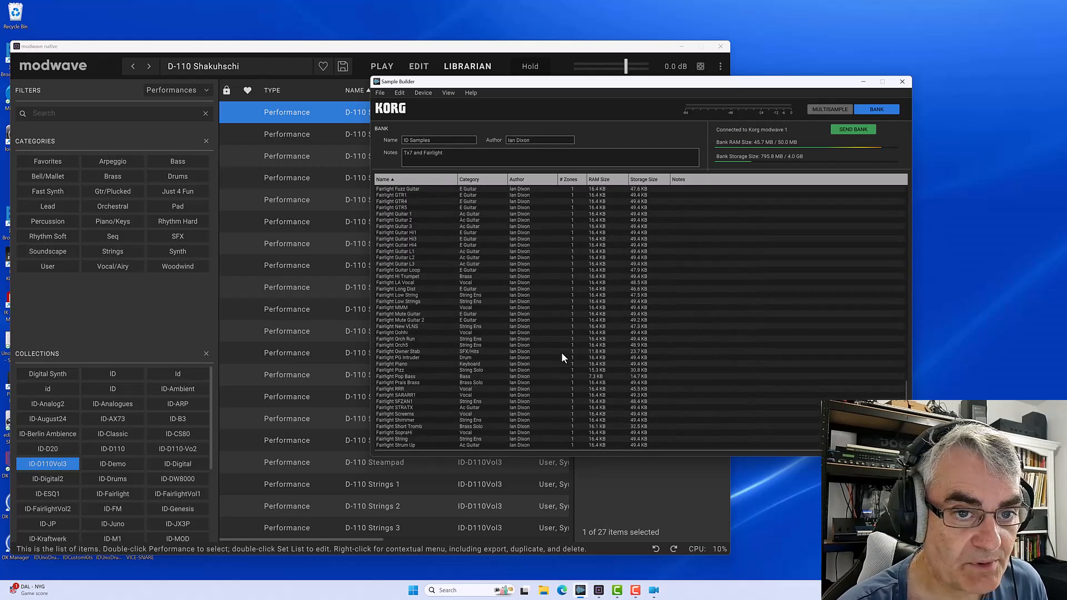
pyautogui.scroll(20, 557, 354)
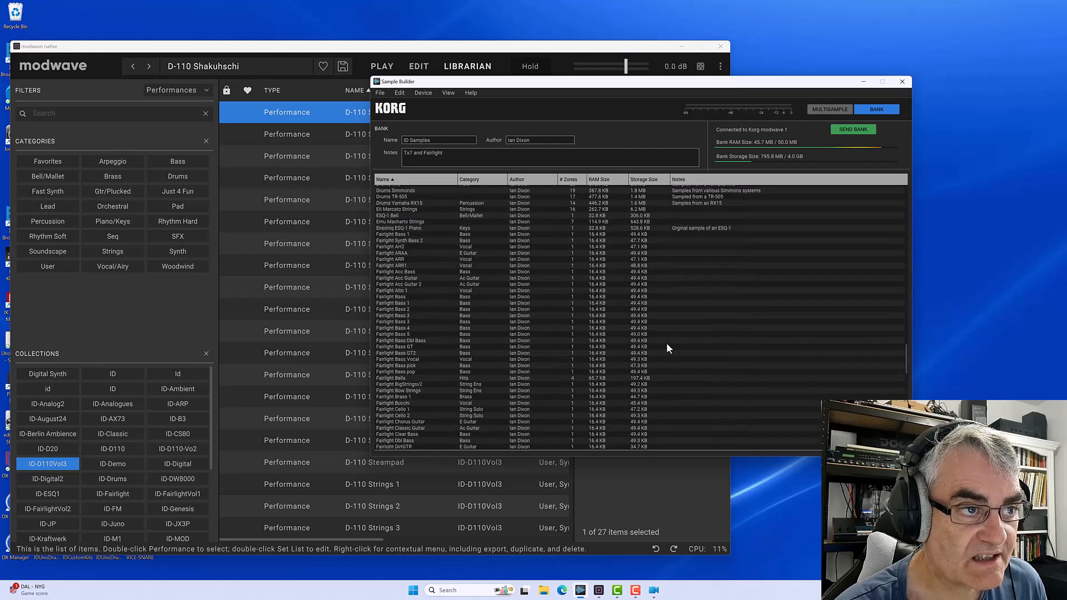
pyautogui.scroll(15, 682, 341)
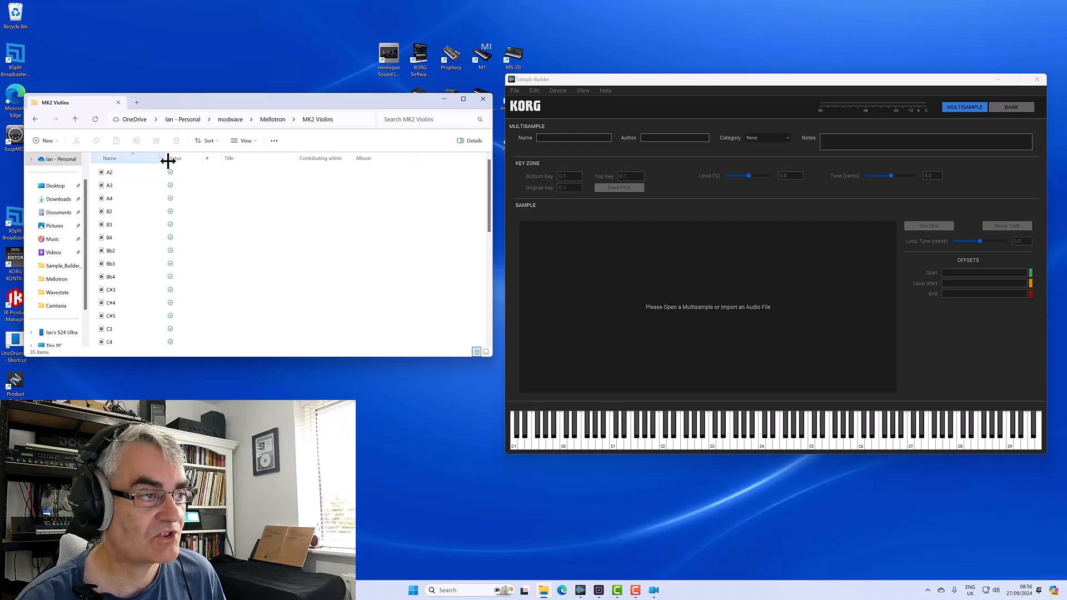
# Look through the note-named samples in the MK2 Violins folder
pyautogui.moveTo(167, 162); pyautogui.dragTo(170, 162)
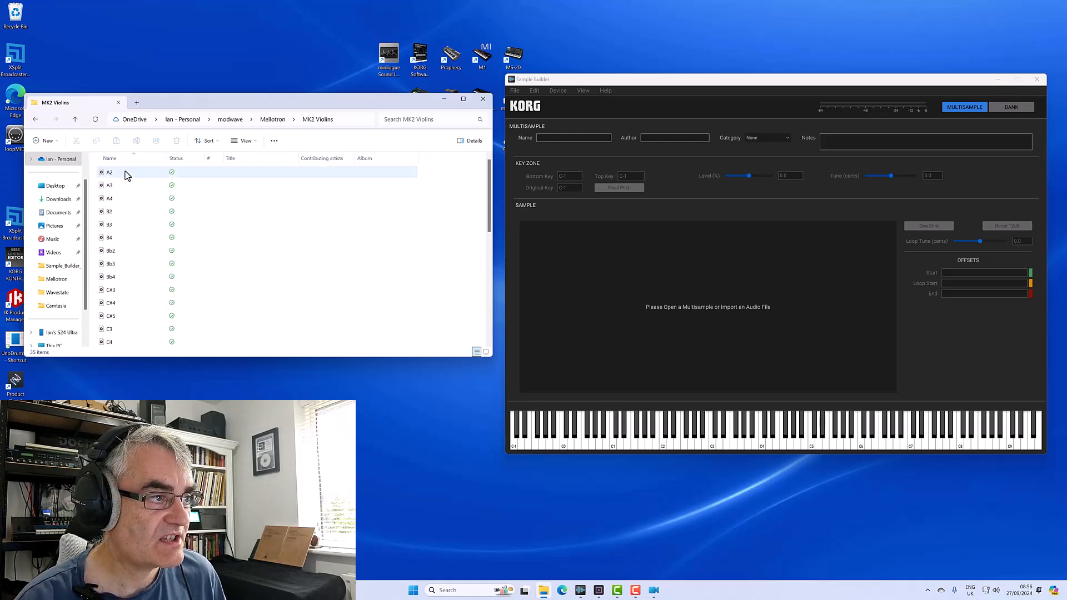
pyautogui.scroll(-4, 120, 206)
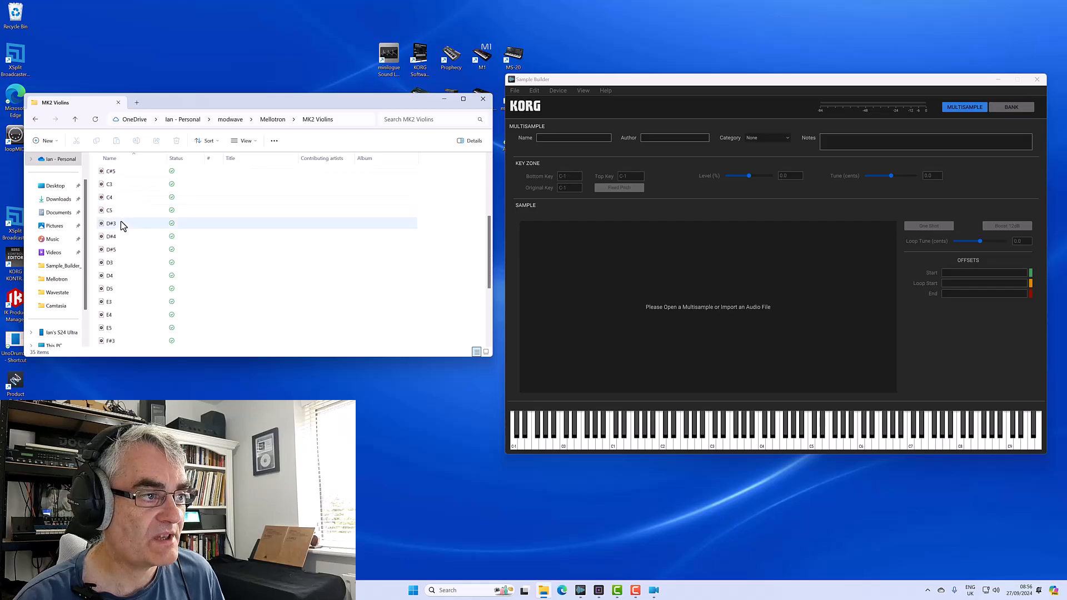
pyautogui.scroll(4, 122, 259)
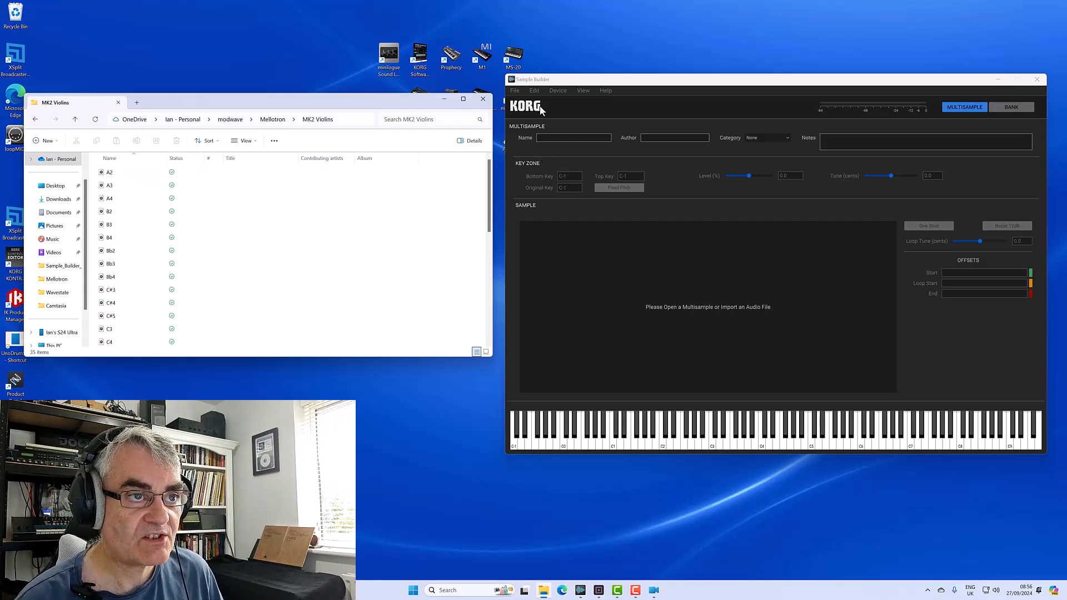
# Review the audio/MIDI preferences and the file-name option for sample Original Key detection, and accept the settings
pyautogui.click(534, 91)
pyautogui.click(537, 157)
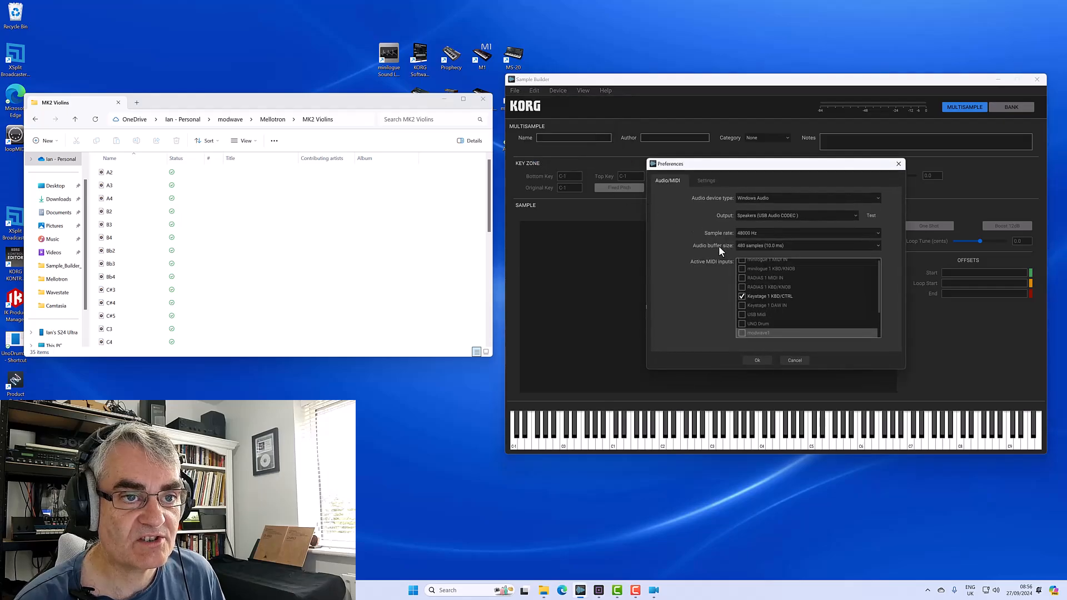
pyautogui.click(708, 182)
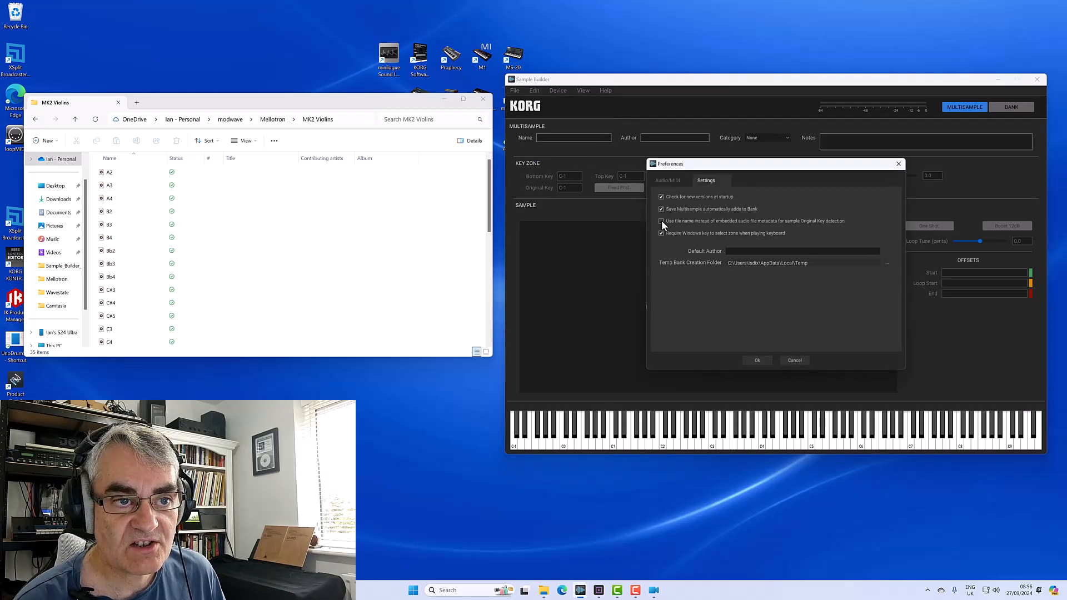
pyautogui.click(756, 361)
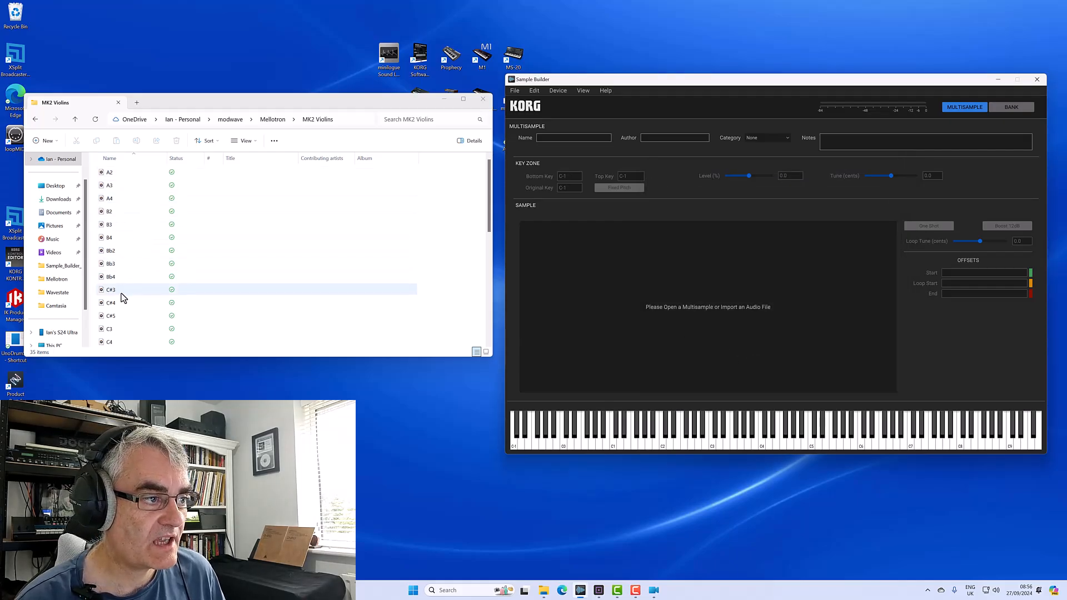
# Import the C3 sample from the MK2 Violins folder onto the C3 key of the multisample keyboard and play it
pyautogui.click(114, 329)
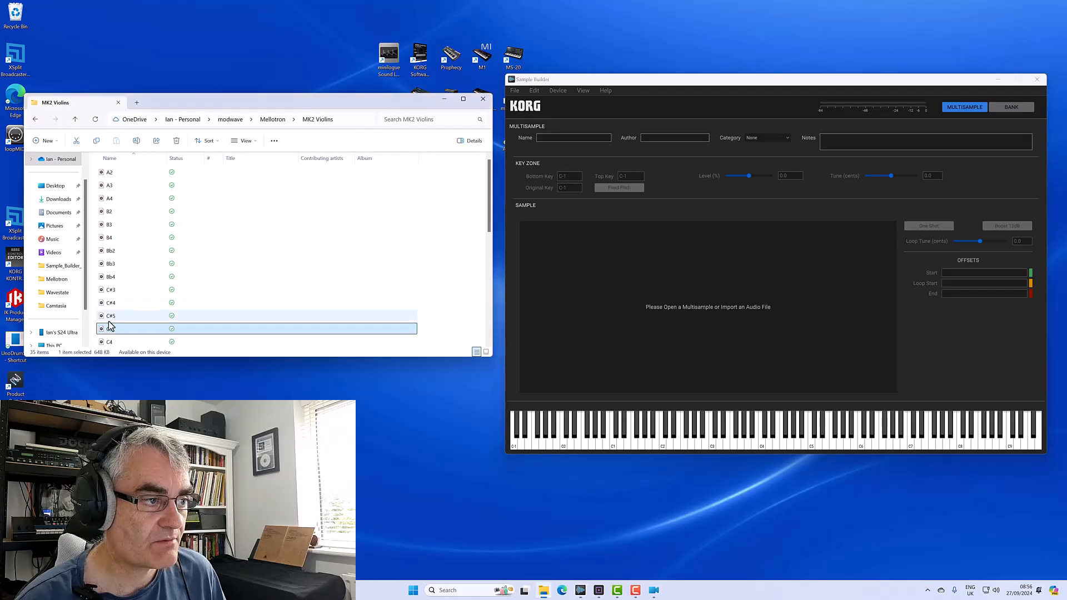
pyautogui.moveTo(626, 362); pyautogui.dragTo(711, 444)
pyautogui.click(713, 447)
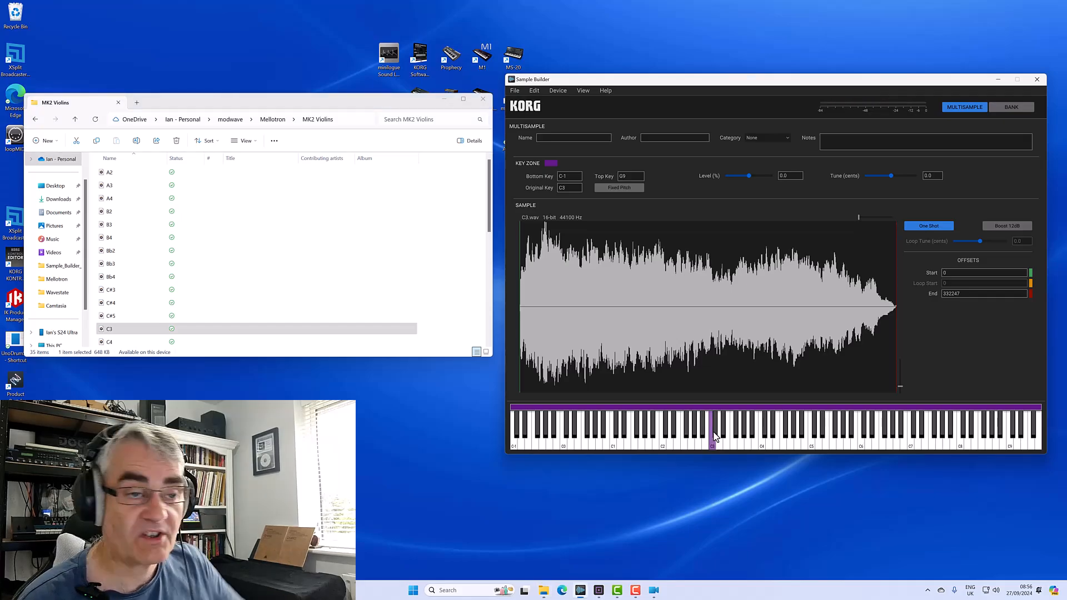
# Check the audio output and active MIDI inputs in the preferences, leaving them without changes
pyautogui.click(542, 90)
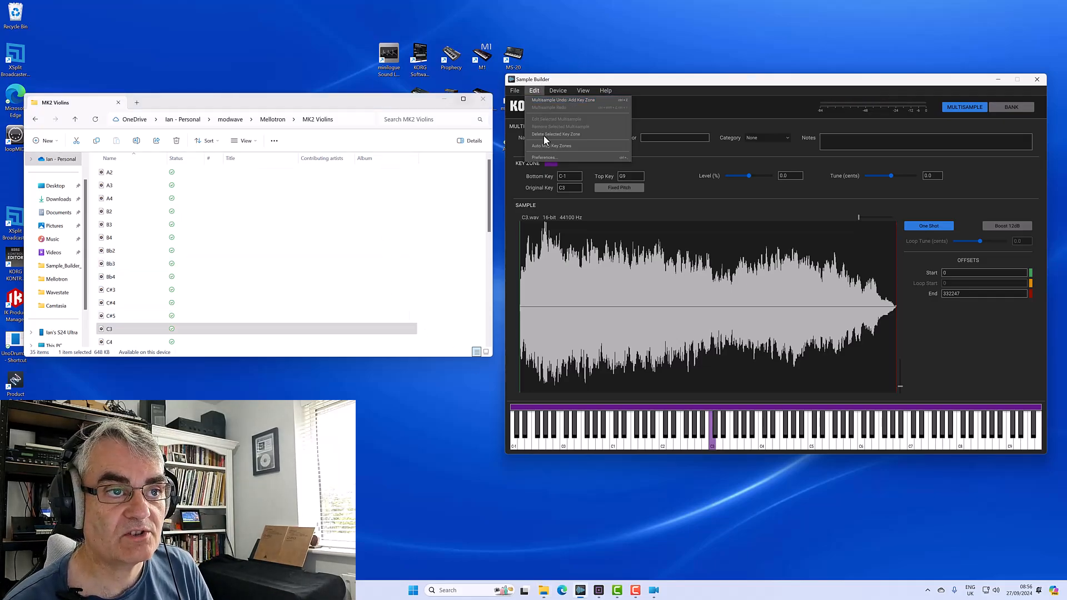
pyautogui.click(550, 158)
pyautogui.click(669, 180)
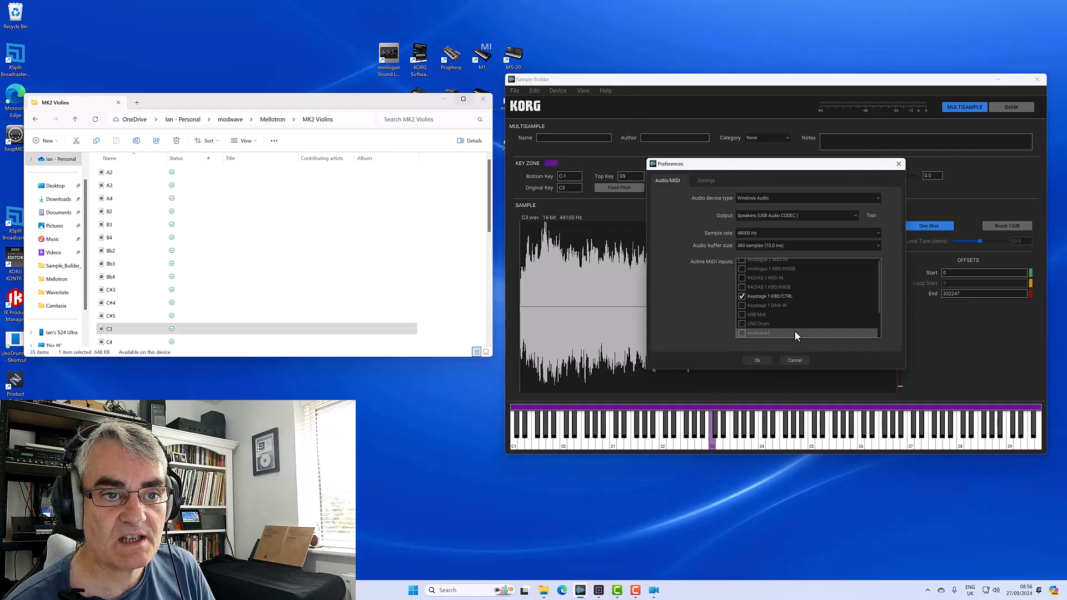
pyautogui.click(795, 360)
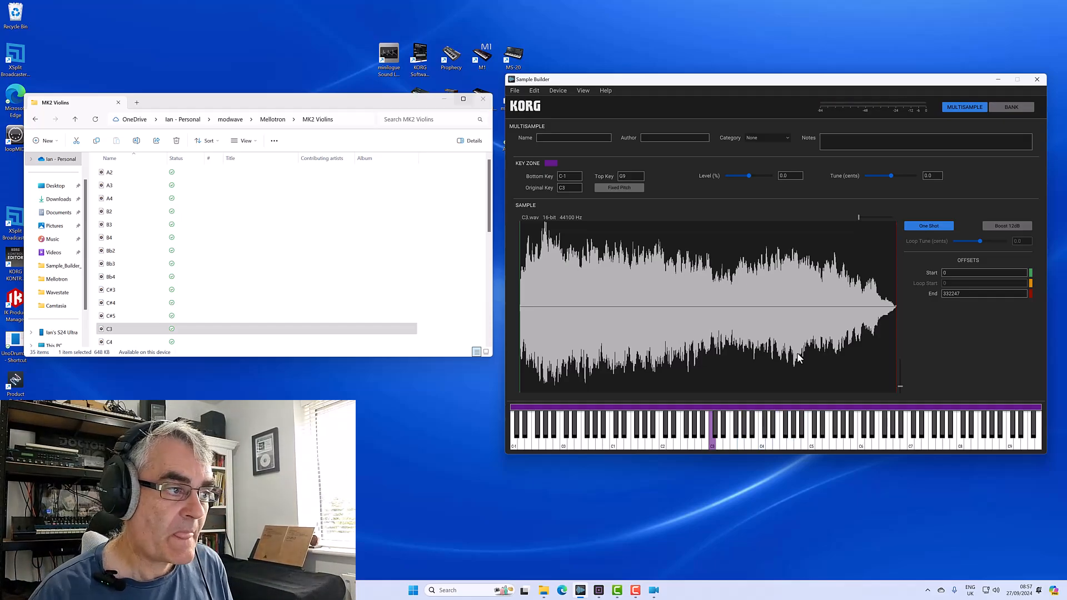
# Import the C4 sample from the MK2 Violins folder onto the C4 key and play the C3 key
pyautogui.click(112, 342)
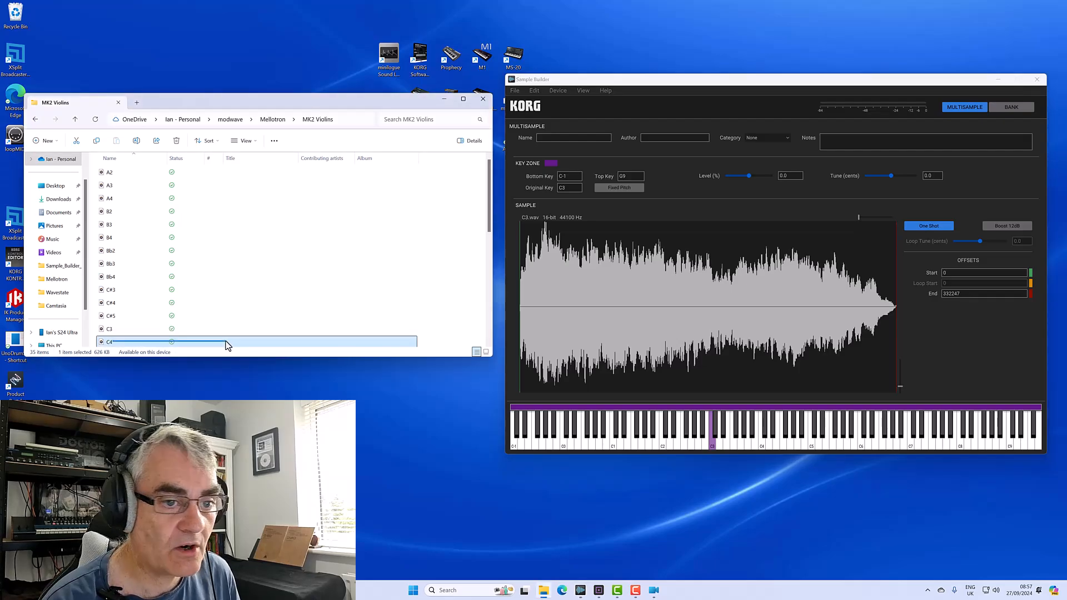
pyautogui.moveTo(108, 341); pyautogui.dragTo(762, 438)
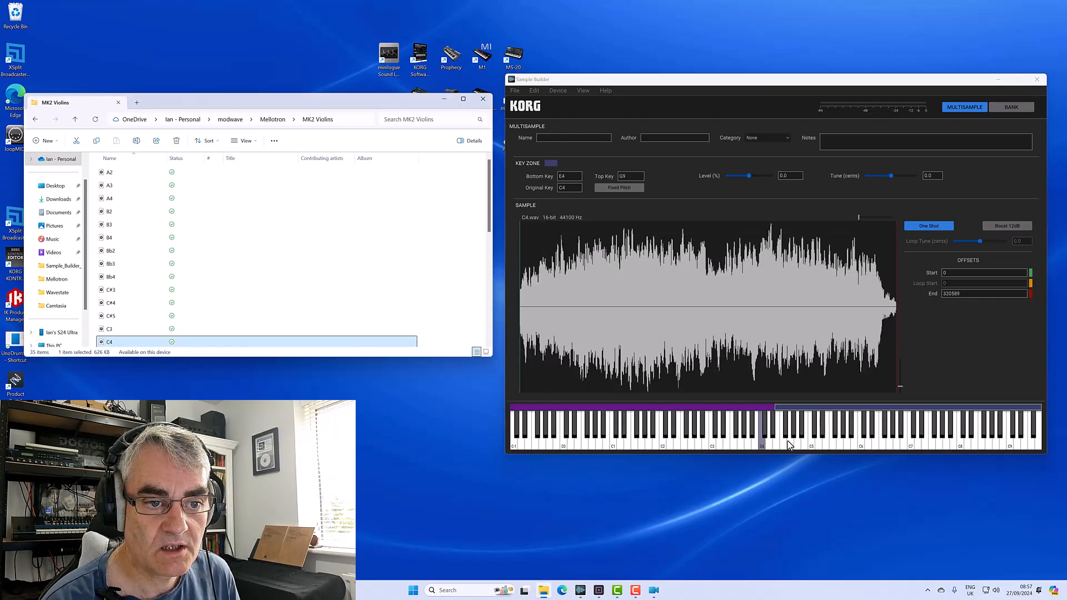
pyautogui.click(713, 448)
pyautogui.click(713, 448)
pyautogui.click(712, 447)
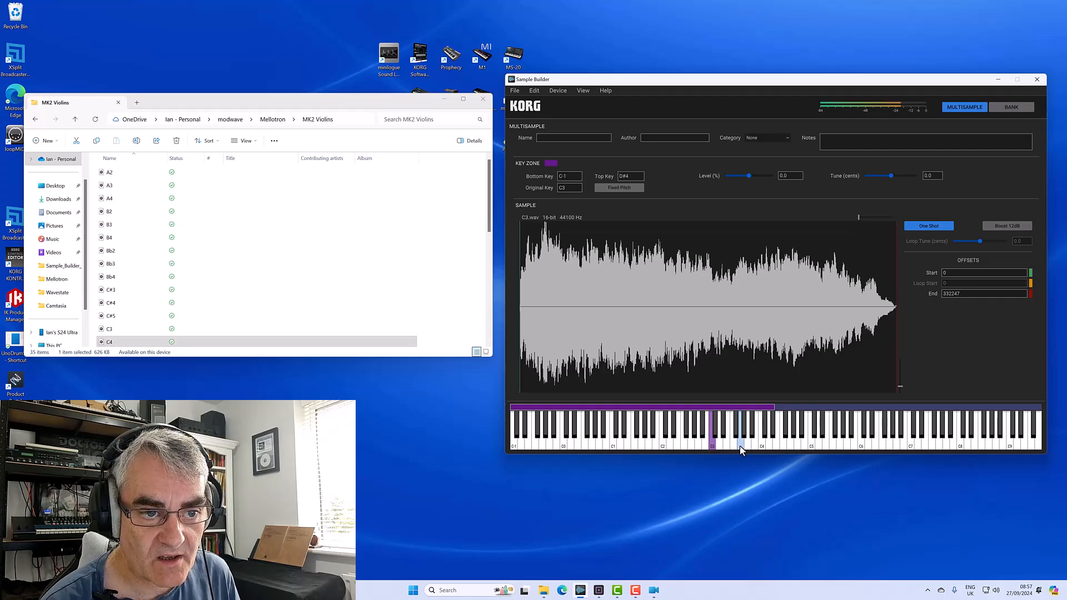
# Play keys on both sides of the boundary between the C3 and C4 zones and select the C4 zone
pyautogui.click(777, 448)
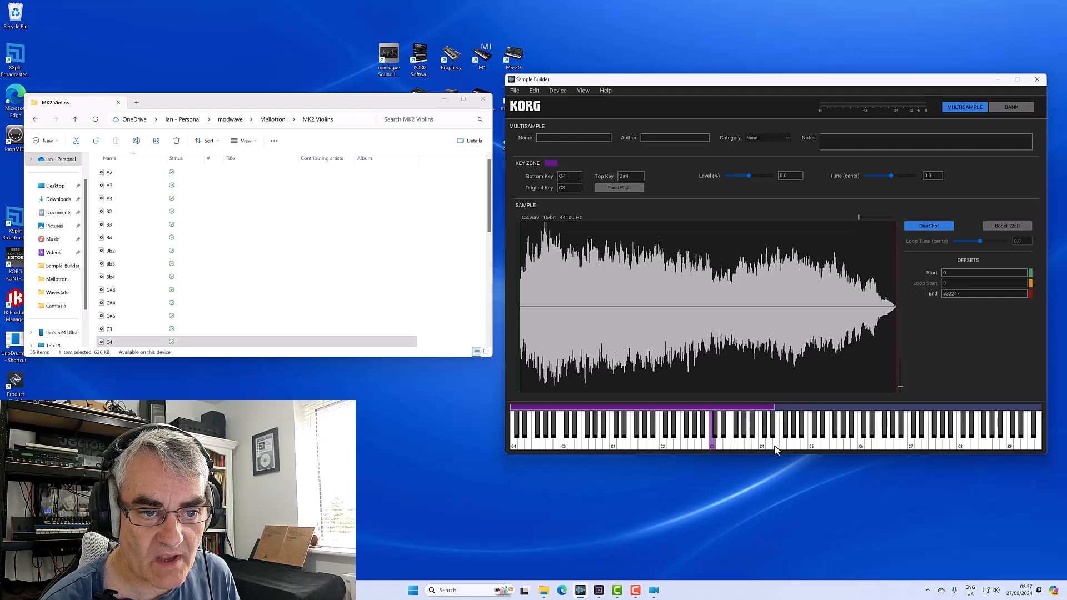
pyautogui.click(765, 448)
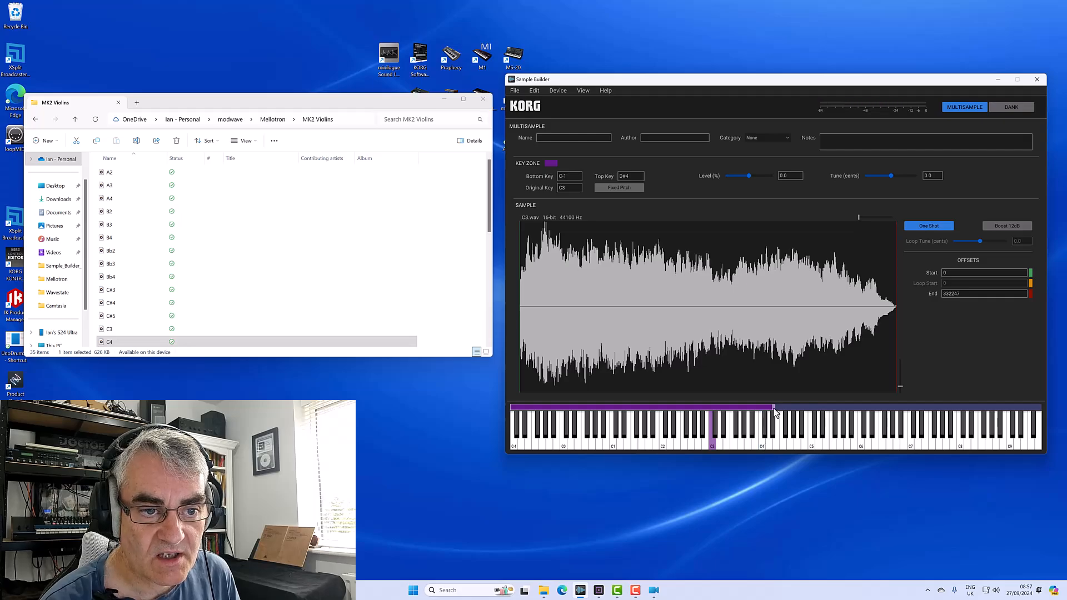
pyautogui.click(777, 450)
pyautogui.click(777, 450)
pyautogui.click(777, 449)
pyautogui.click(784, 449)
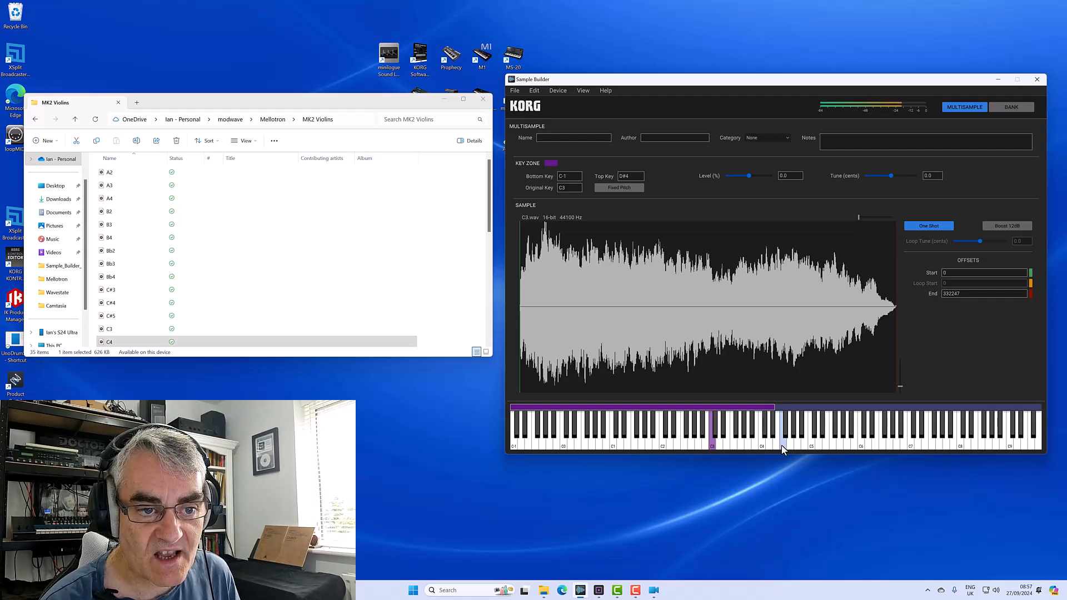
pyautogui.click(780, 408)
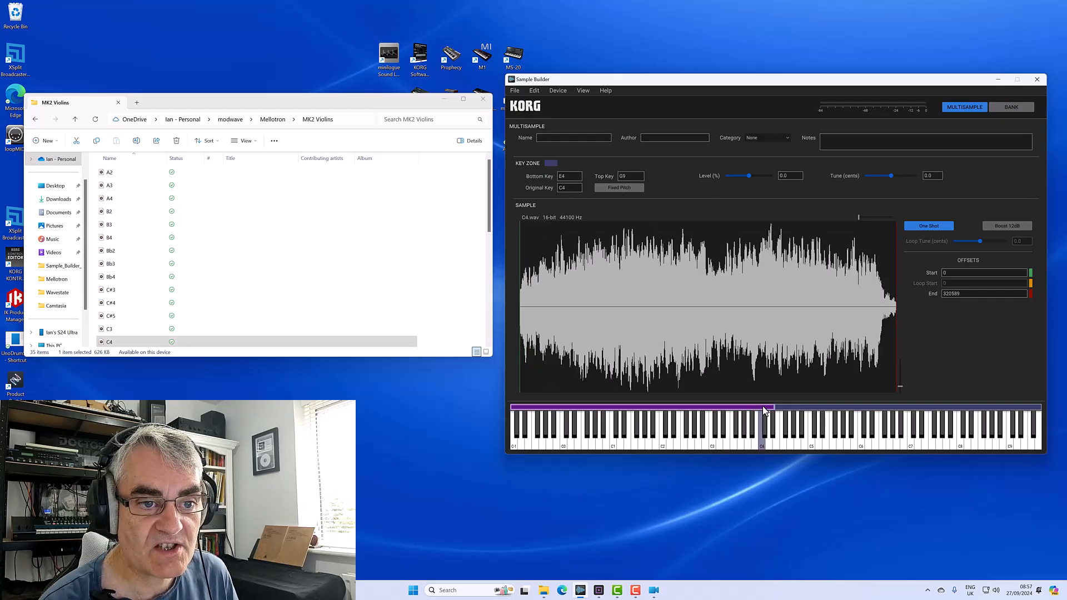
# Set the C3 zone's top key to A#3 and the C4 zone's bottom key to B3, and play across the boundary
pyautogui.moveTo(775, 408); pyautogui.dragTo(765, 408)
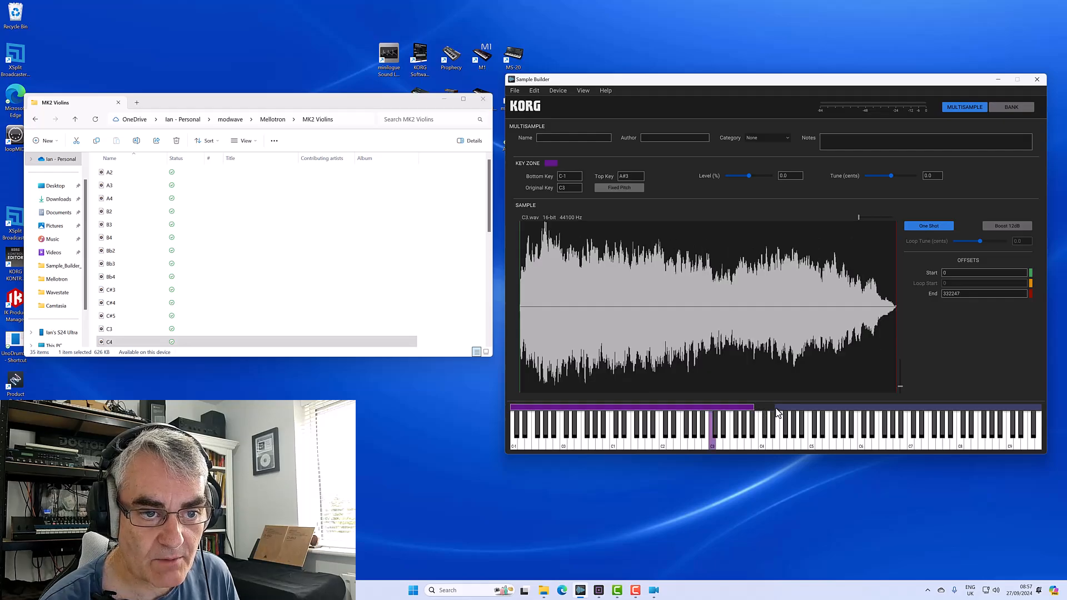
pyautogui.moveTo(776, 410); pyautogui.dragTo(760, 410)
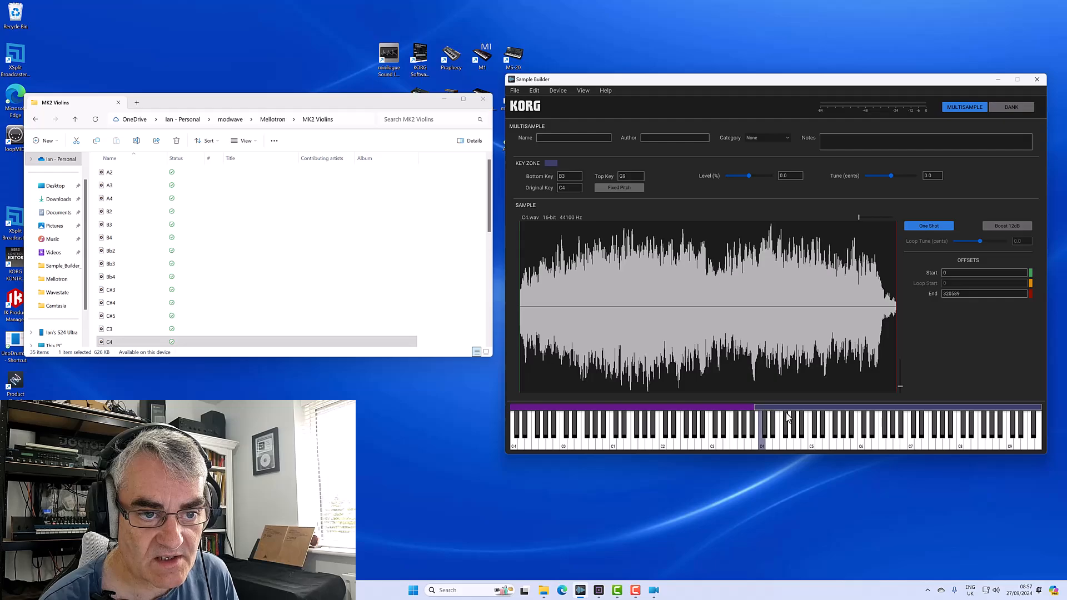
pyautogui.moveTo(734, 444); pyautogui.dragTo(800, 442)
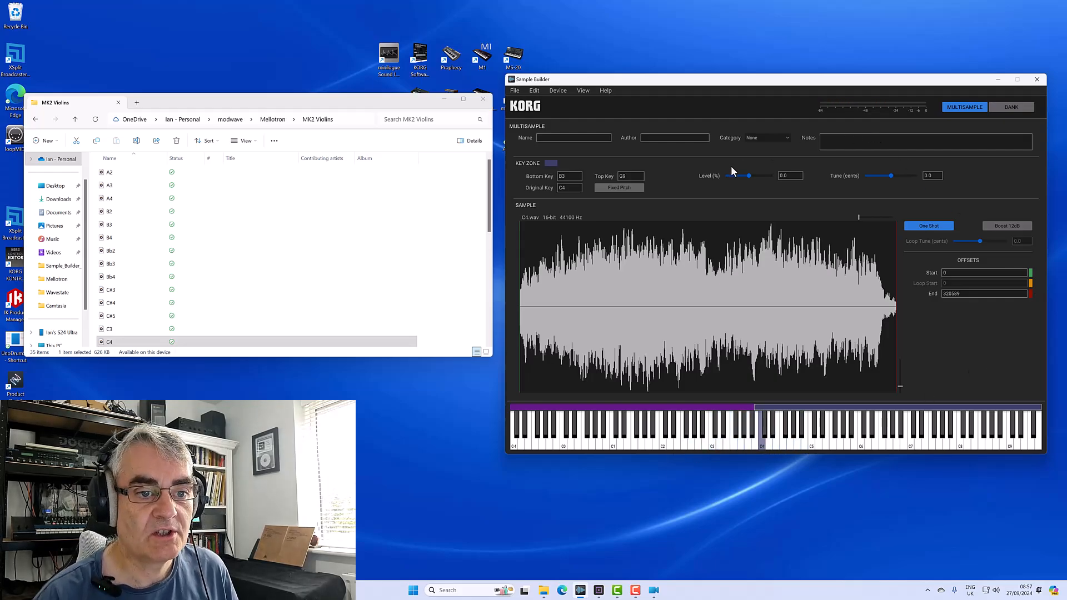
# Delete both the C3 and C4 key zones from the multisample
pyautogui.click(734, 408)
pyautogui.click(768, 409)
pyautogui.press('Delete')
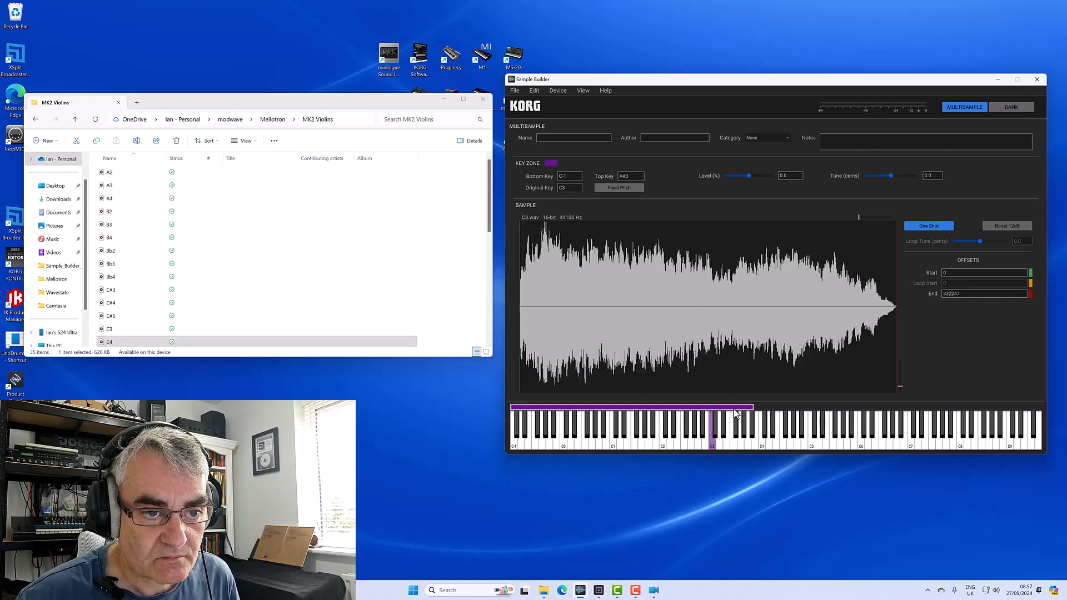
pyautogui.press('Delete')
# Import all samples from the MK2 Violins folder onto the multisample keyboard at once and play several keys
pyautogui.scroll(-4, 129, 220)
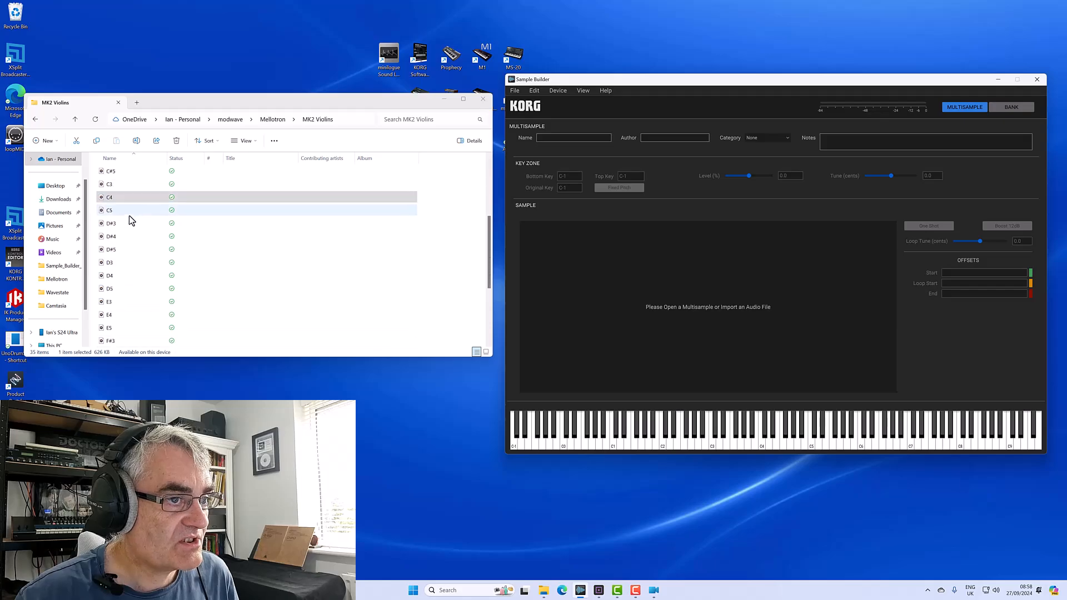
pyautogui.scroll(4, 143, 258)
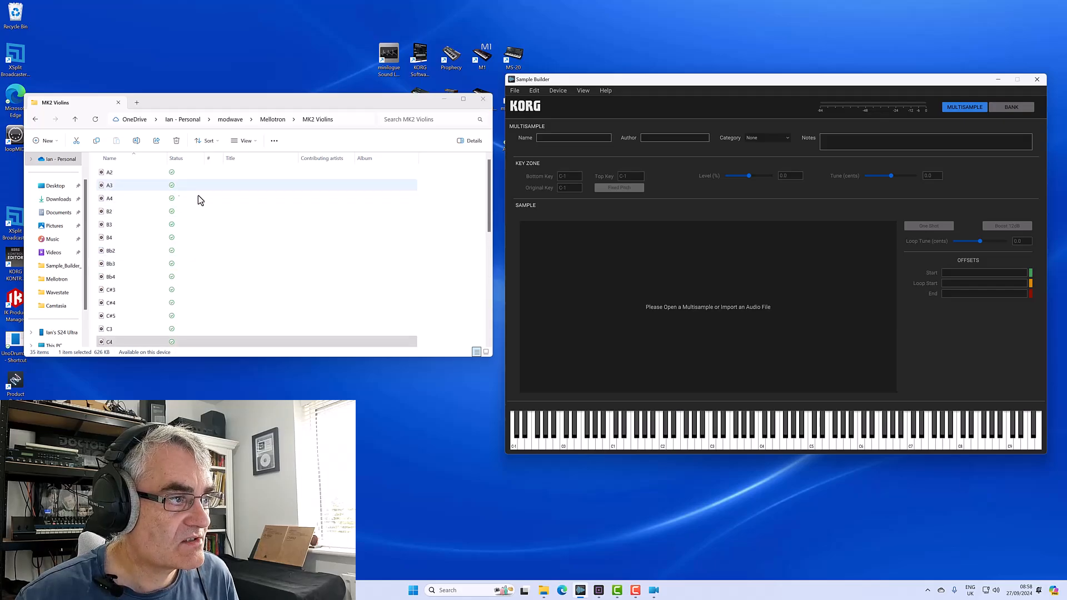
pyautogui.click(235, 210)
pyautogui.hotkey('ctrl', 'a')
pyautogui.moveTo(132, 229); pyautogui.dragTo(728, 445)
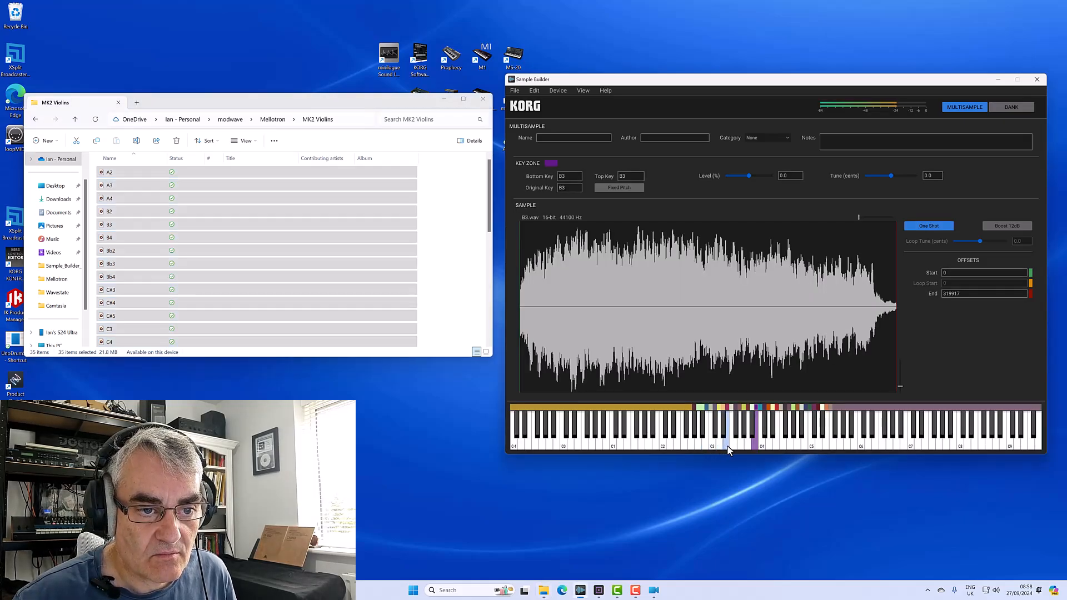
pyautogui.moveTo(826, 447); pyautogui.dragTo(835, 448)
pyautogui.click(700, 432)
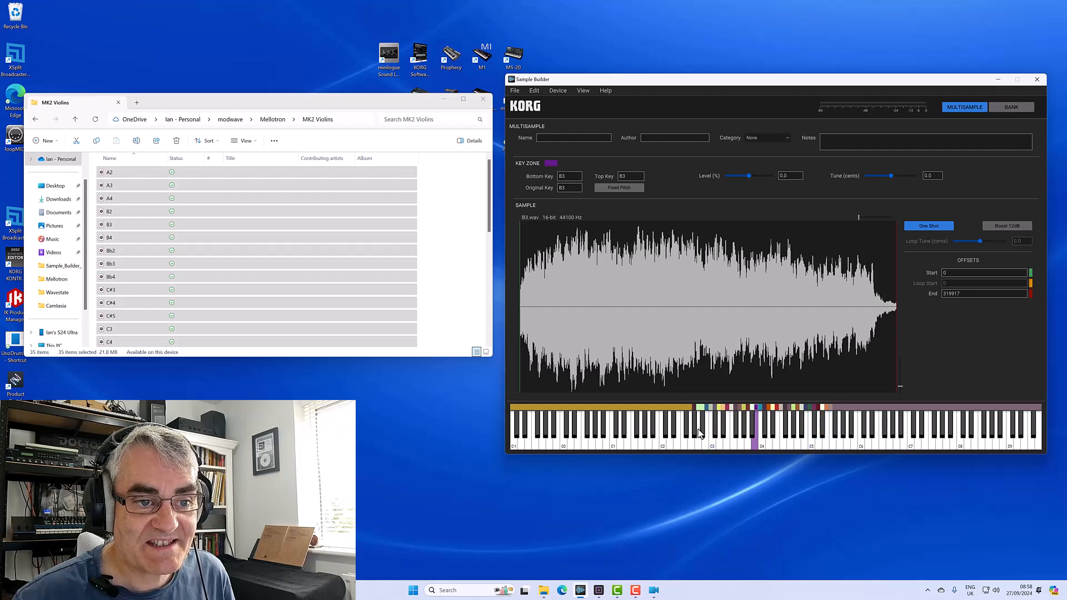
# Inspect the key zones of the imported samples, including C3 and the lowest sample G2, and play keys
pyautogui.click(705, 412)
pyautogui.click(719, 412)
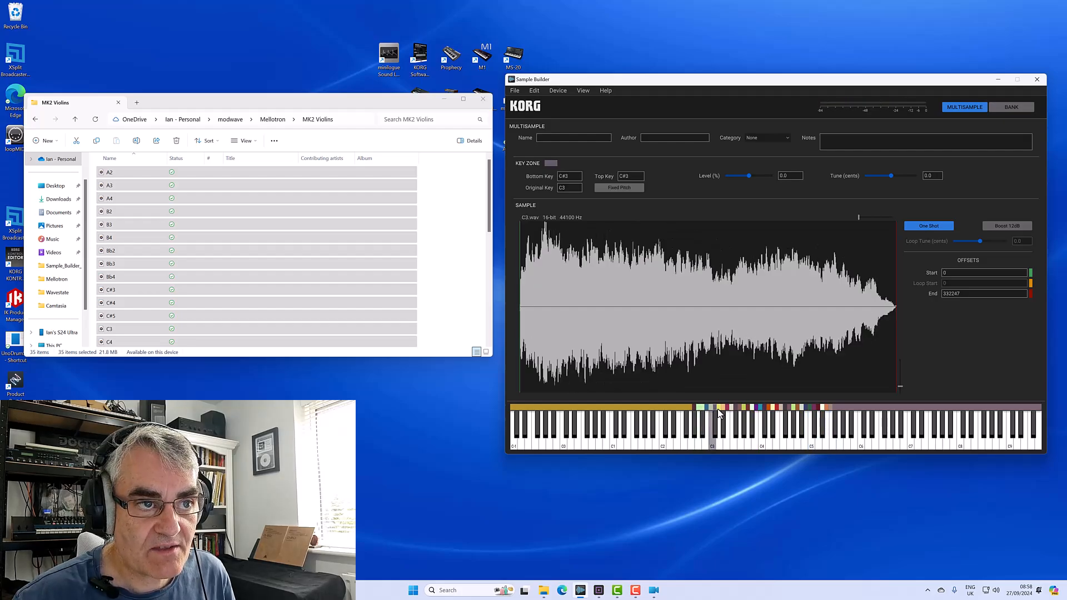
pyautogui.click(764, 442)
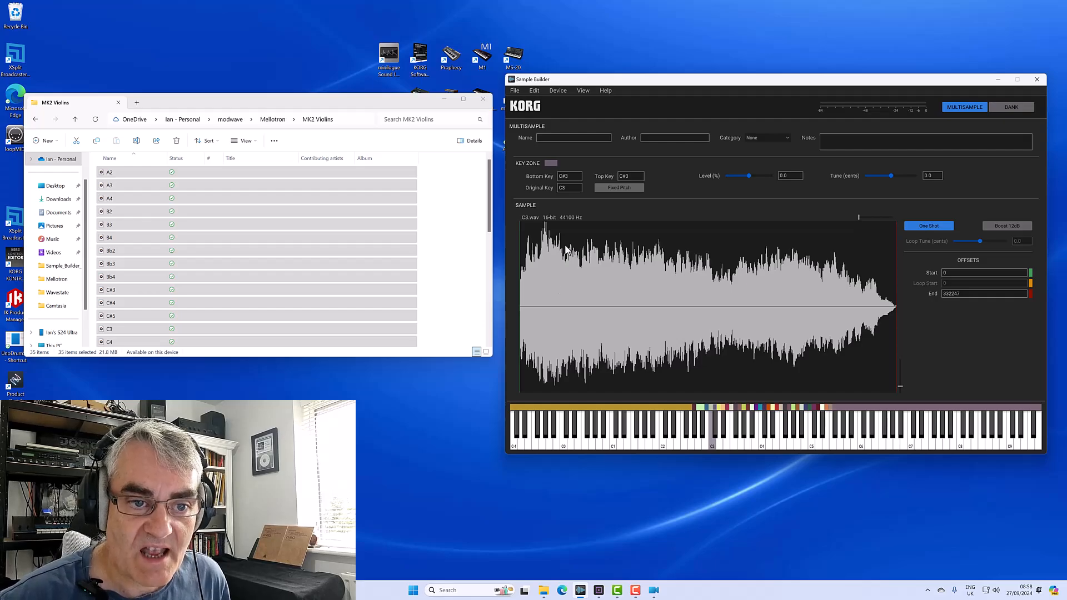
pyautogui.click(674, 408)
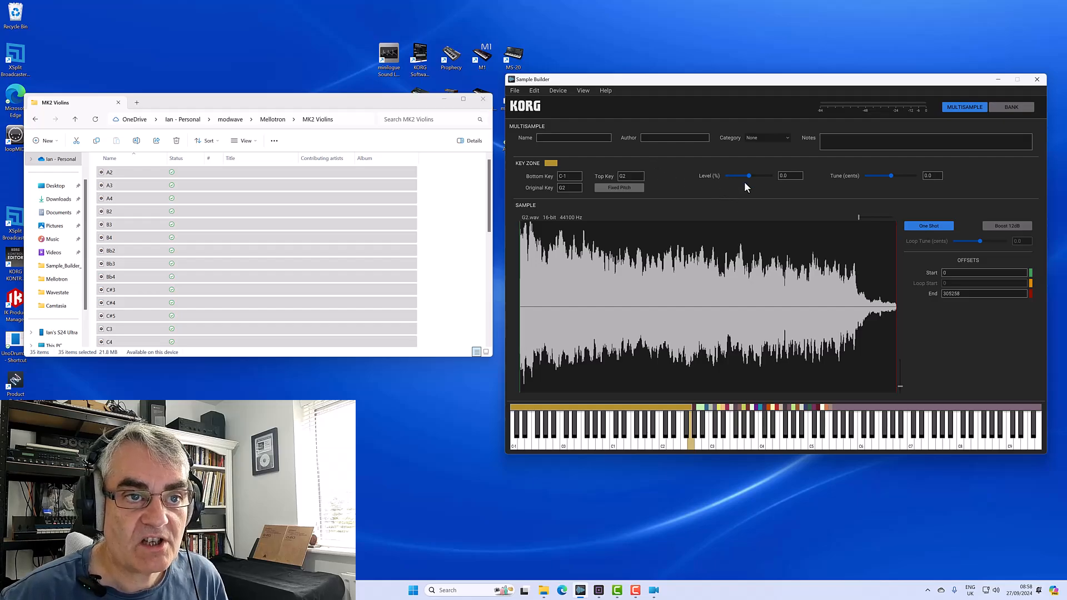
pyautogui.click(698, 443)
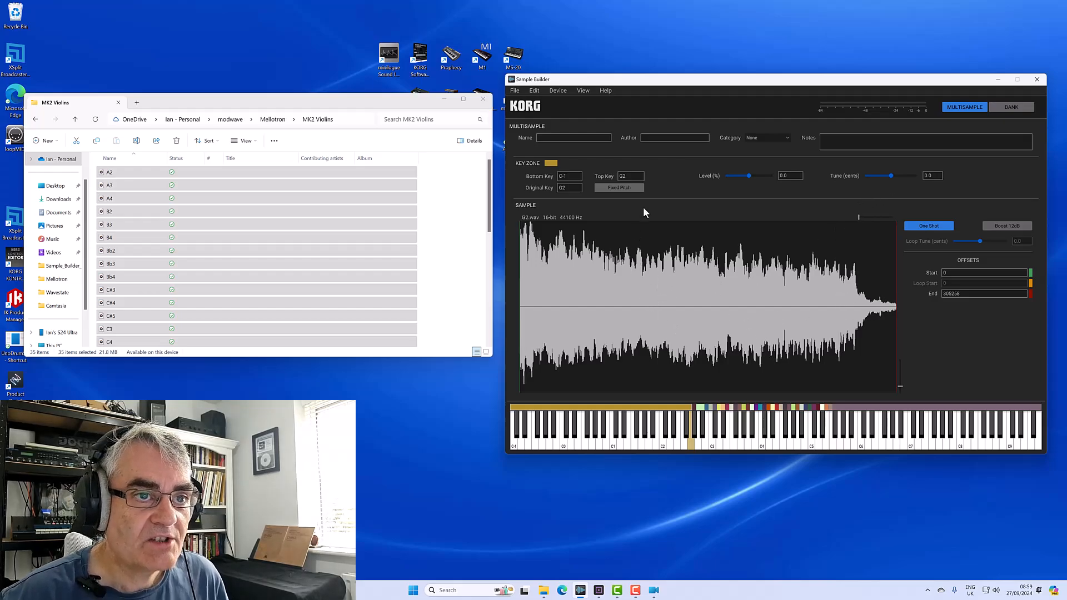
# Open the D110-ElecOrgan1 multisample from the bank and link its left and right levels at 0.0, playing C3
pyautogui.click(1000, 109)
pyautogui.doubleClick(622, 245)
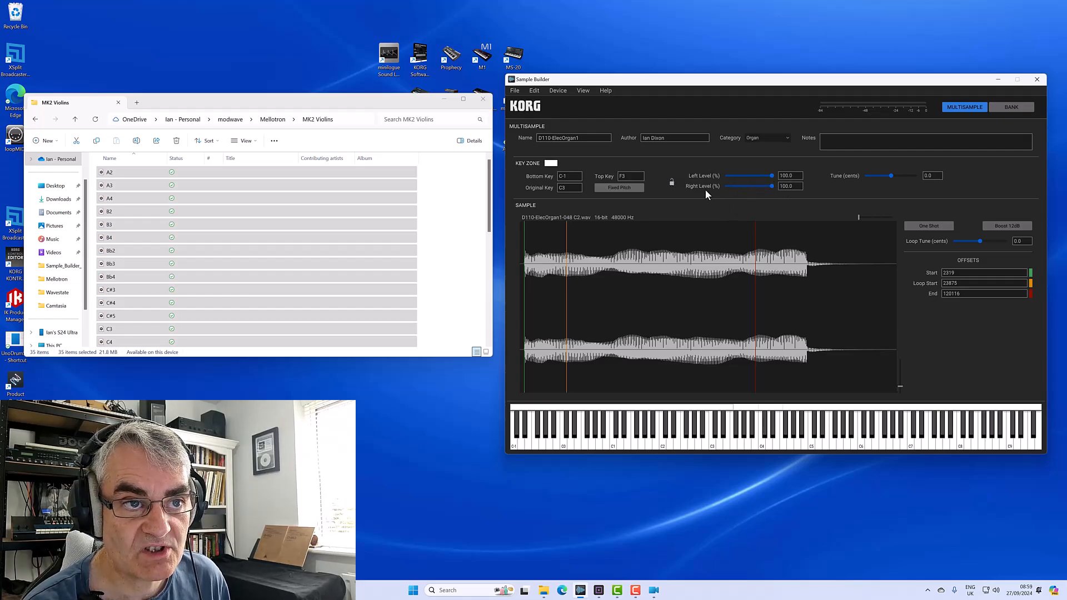
pyautogui.click(672, 182)
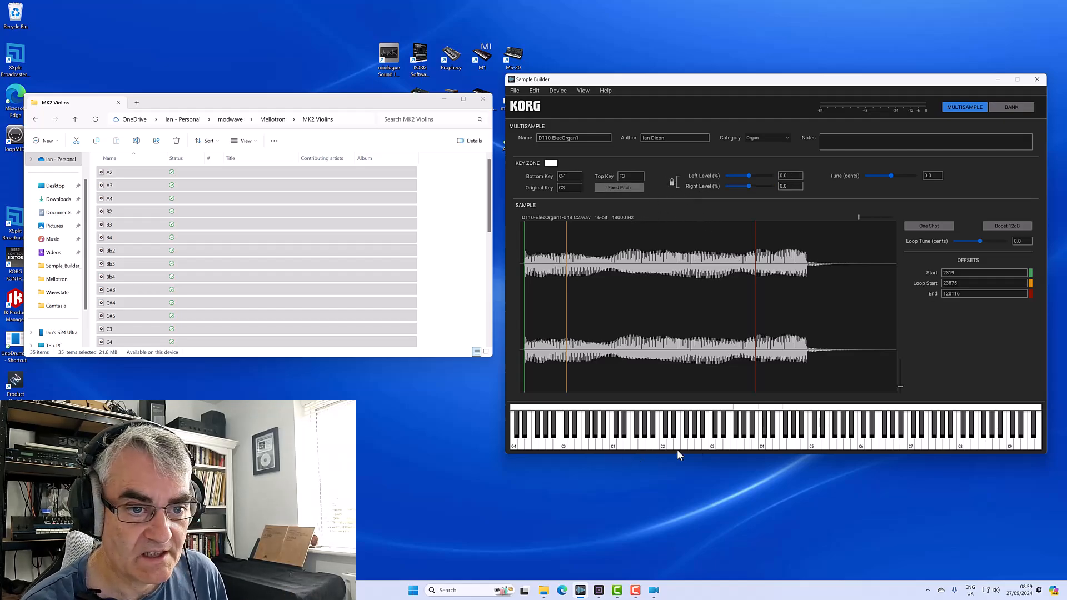
pyautogui.click(714, 445)
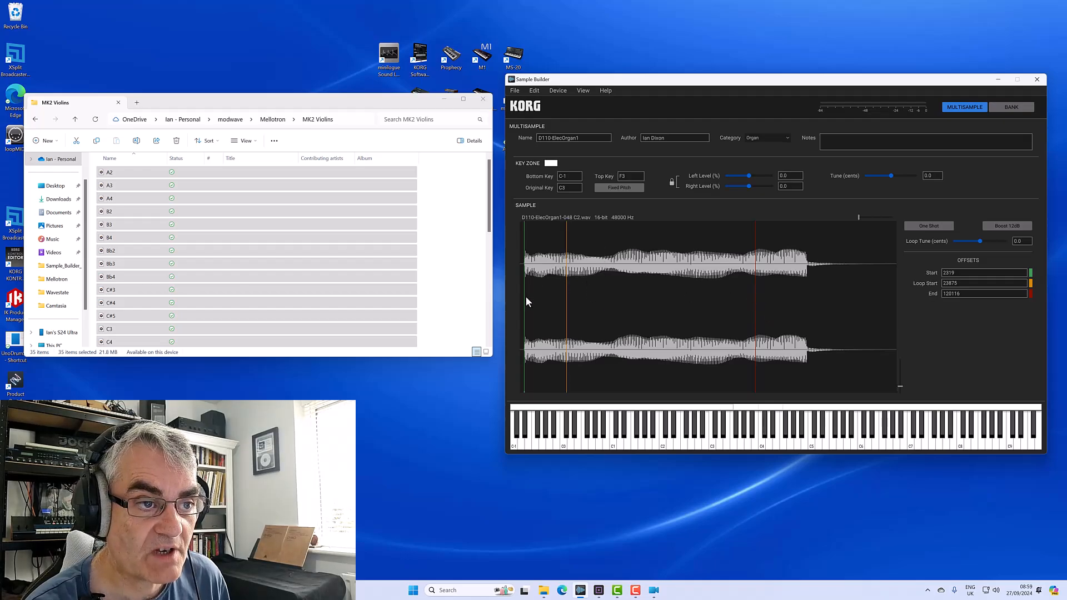
# Set the organ sample's start offset to 2326 on the enlarged waveform
pyautogui.moveTo(859, 218); pyautogui.dragTo(885, 218)
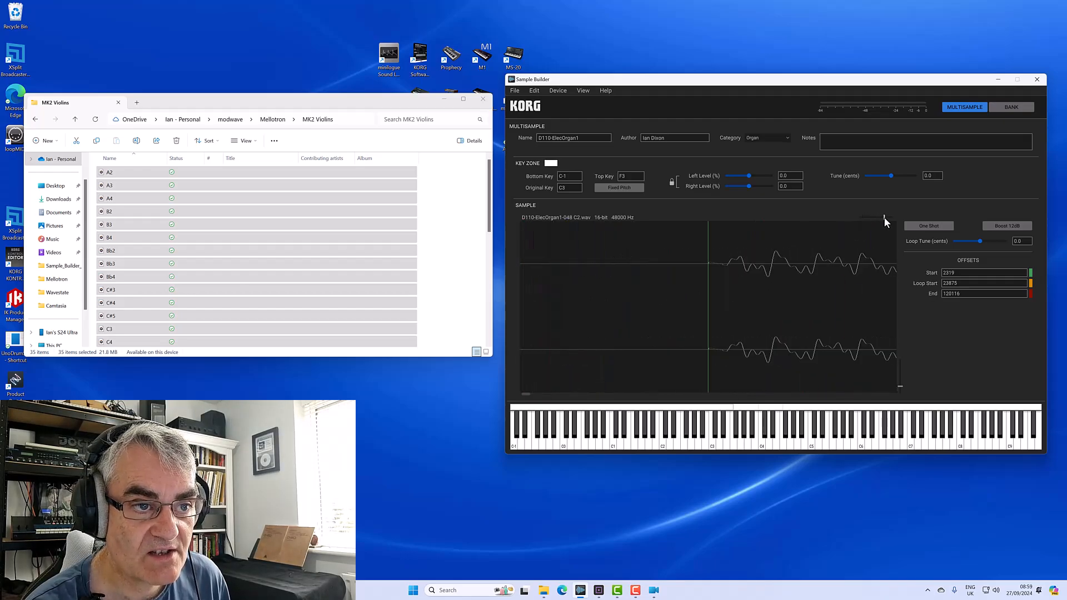
pyautogui.moveTo(708, 295)
pyautogui.mouseDown()
pyautogui.moveTo(472, 294)
pyautogui.moveTo(709, 291)
pyautogui.mouseUp()
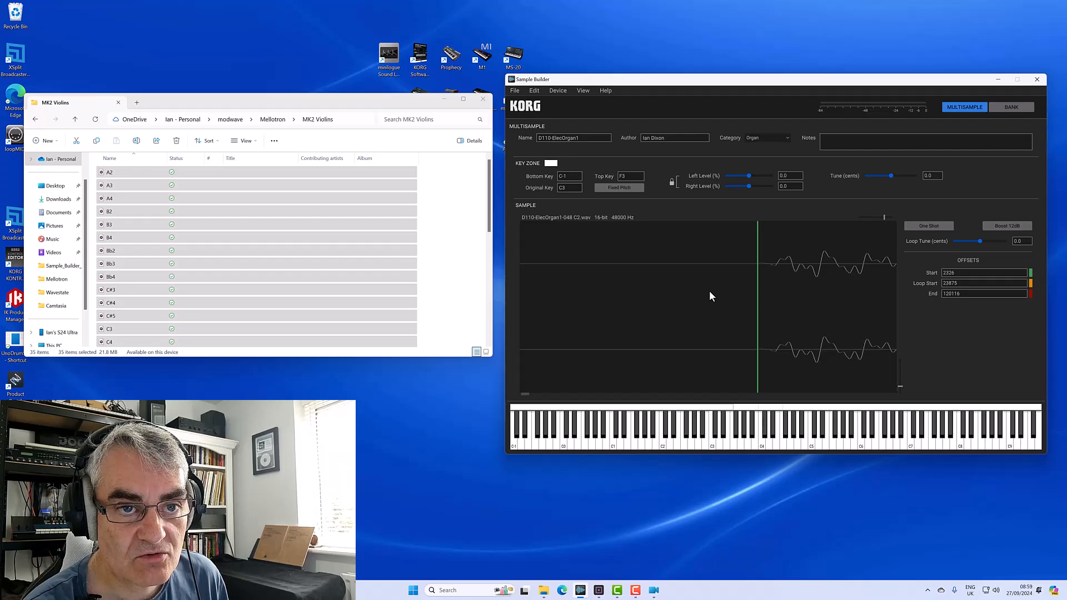
pyautogui.moveTo(882, 216); pyautogui.dragTo(855, 219)
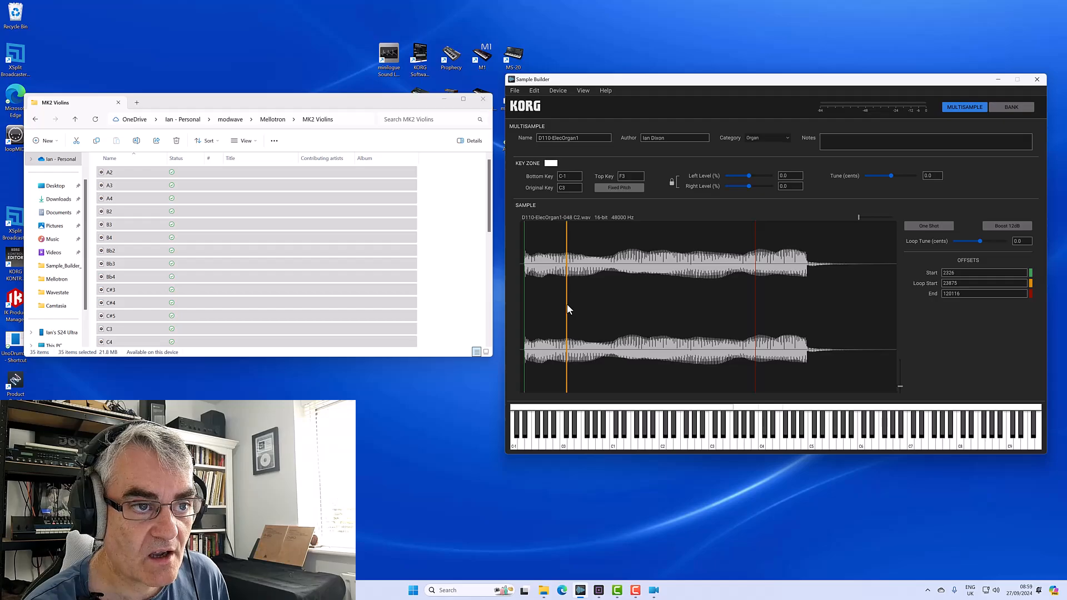
# Set the organ sample's loop start to 11344 and end to 14772, and play a key to hear the short loop
pyautogui.moveTo(567, 305); pyautogui.dragTo(569, 303)
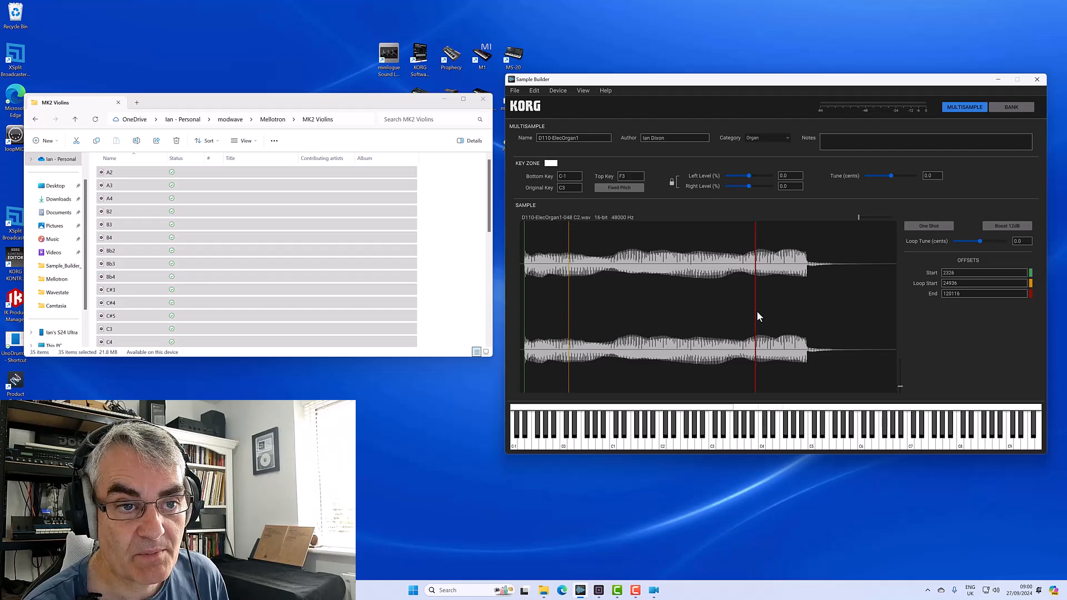
pyautogui.moveTo(756, 311); pyautogui.dragTo(756, 312)
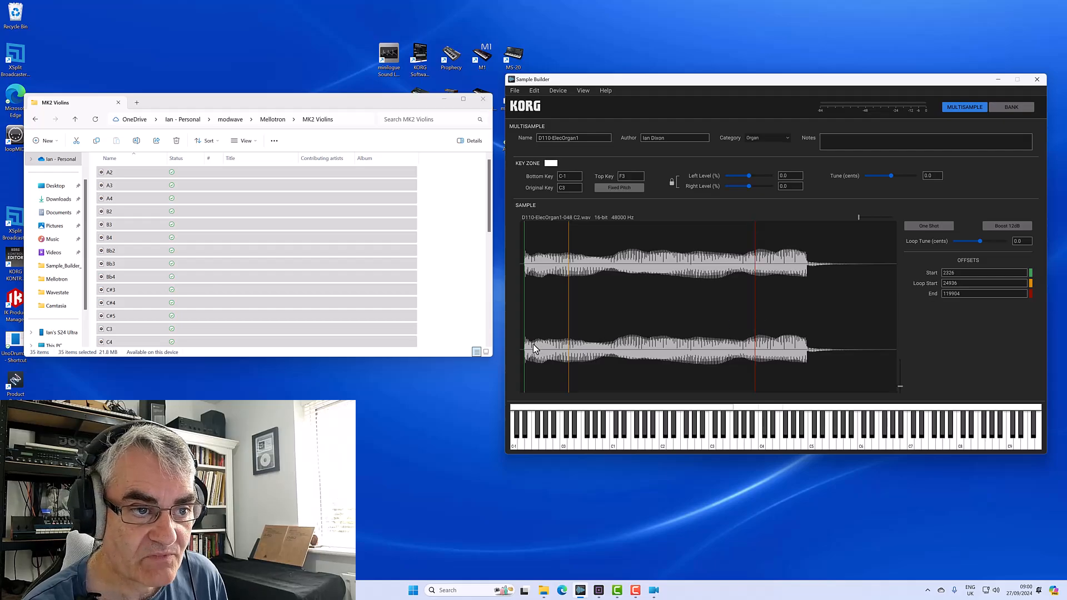
pyautogui.moveTo(568, 371); pyautogui.dragTo(542, 372)
pyautogui.moveTo(754, 382); pyautogui.dragTo(549, 369)
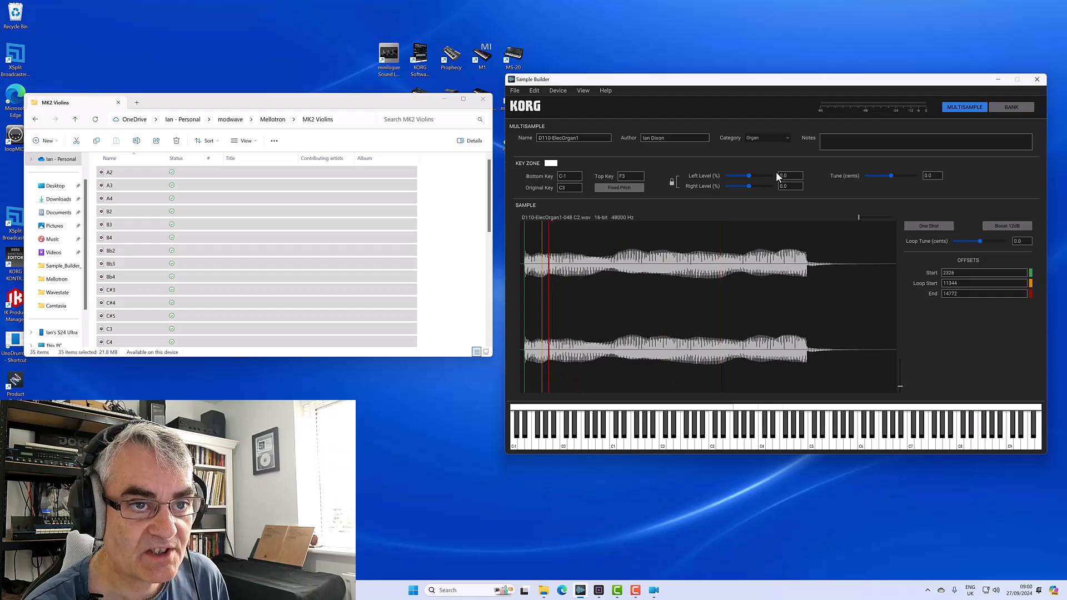
pyautogui.moveTo(859, 218); pyautogui.dragTo(881, 220)
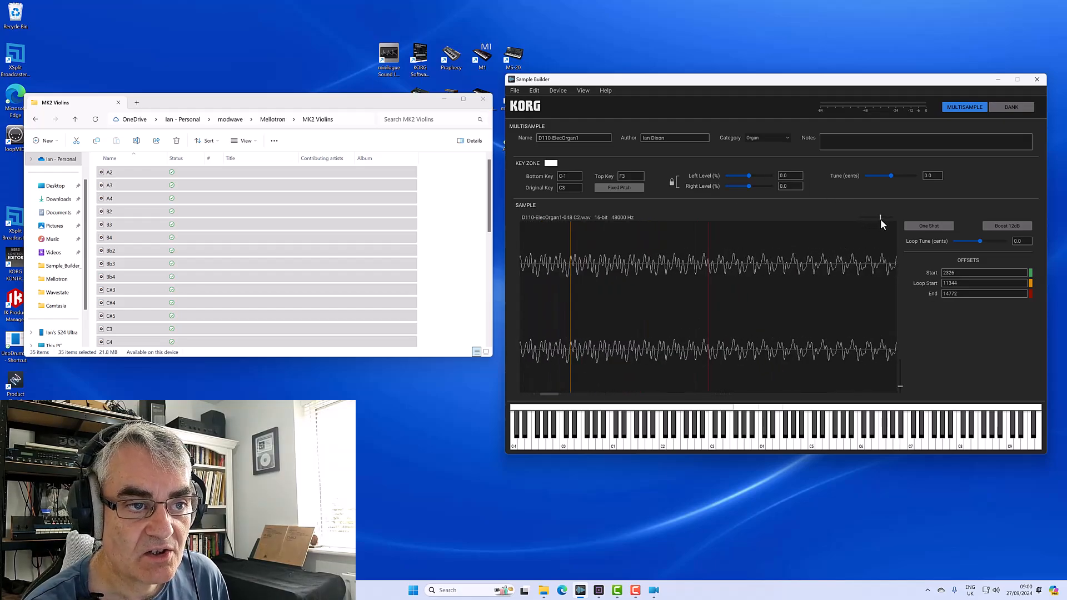
pyautogui.click(729, 440)
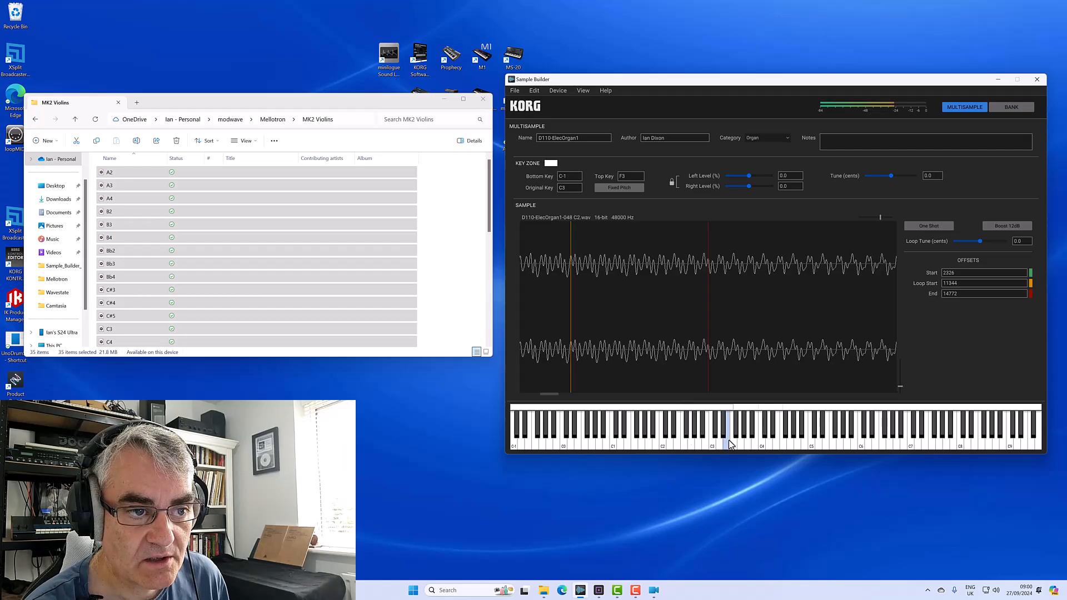
# Narrow the loop by moving its start to 14048 and on to 14588, playing a key after each change
pyautogui.moveTo(570, 378); pyautogui.dragTo(681, 373)
pyautogui.click(730, 442)
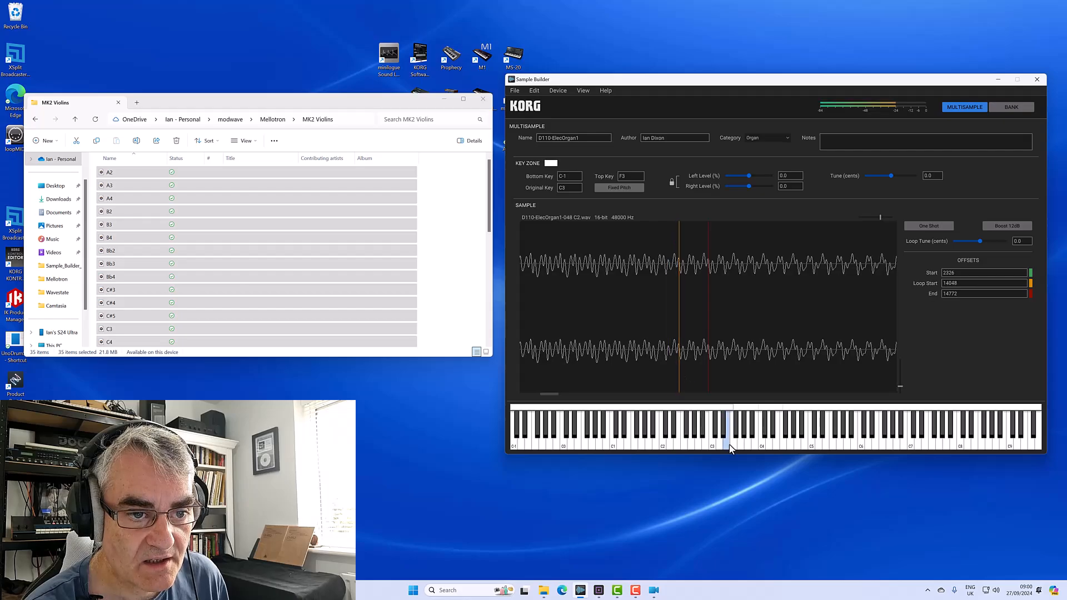
pyautogui.moveTo(678, 386); pyautogui.dragTo(701, 385)
pyautogui.click(724, 430)
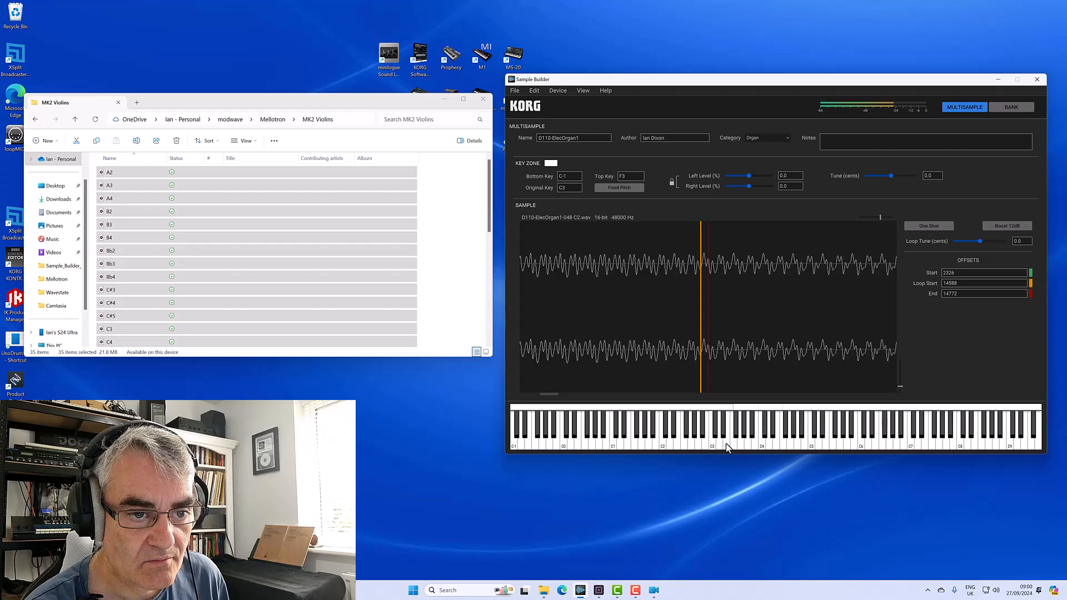
# Move the organ sample's loop start back to 11541 and play C3
pyautogui.moveTo(699, 375); pyautogui.dragTo(579, 365)
pyautogui.moveTo(877, 216); pyautogui.dragTo(858, 216)
pyautogui.click(712, 438)
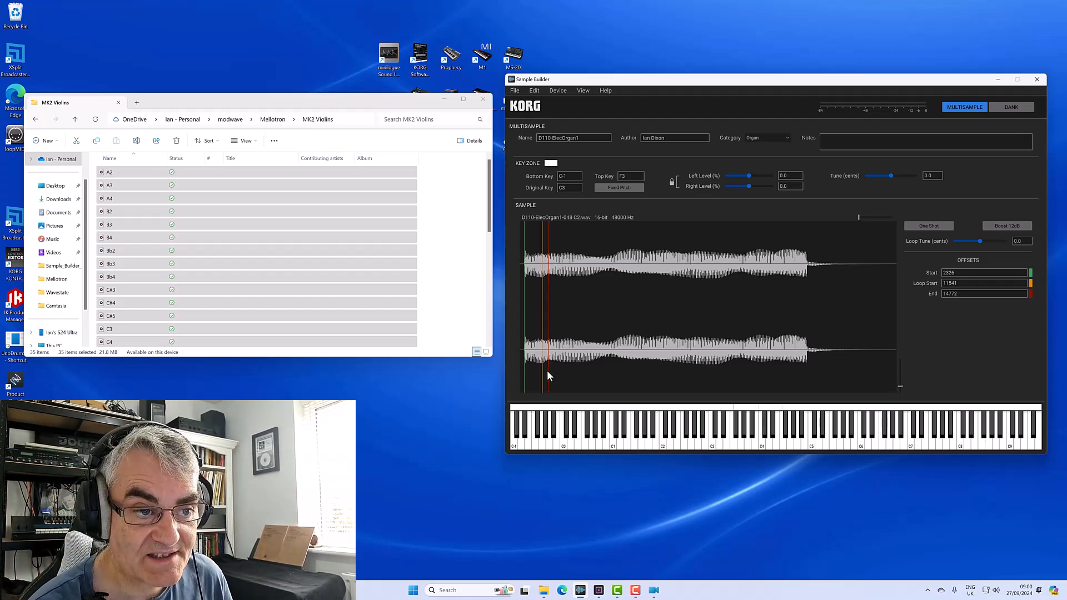
# Extend the organ sample's end point to 145391, play a key, and fine-tune the end to 144330
pyautogui.moveTo(550, 372); pyautogui.dragTo(806, 365)
pyautogui.click(729, 439)
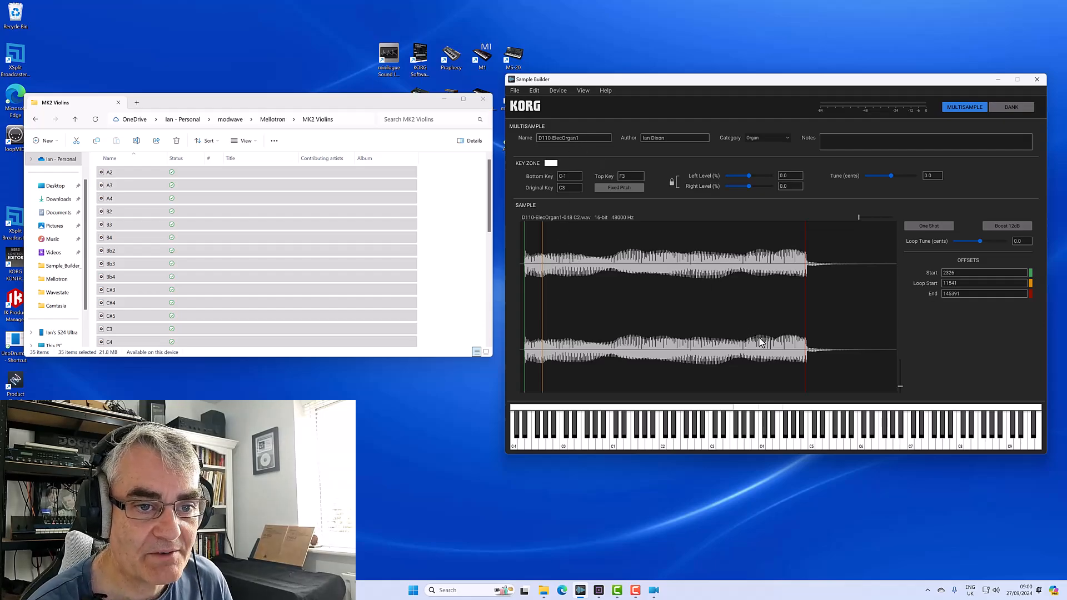
pyautogui.moveTo(805, 367); pyautogui.dragTo(803, 366)
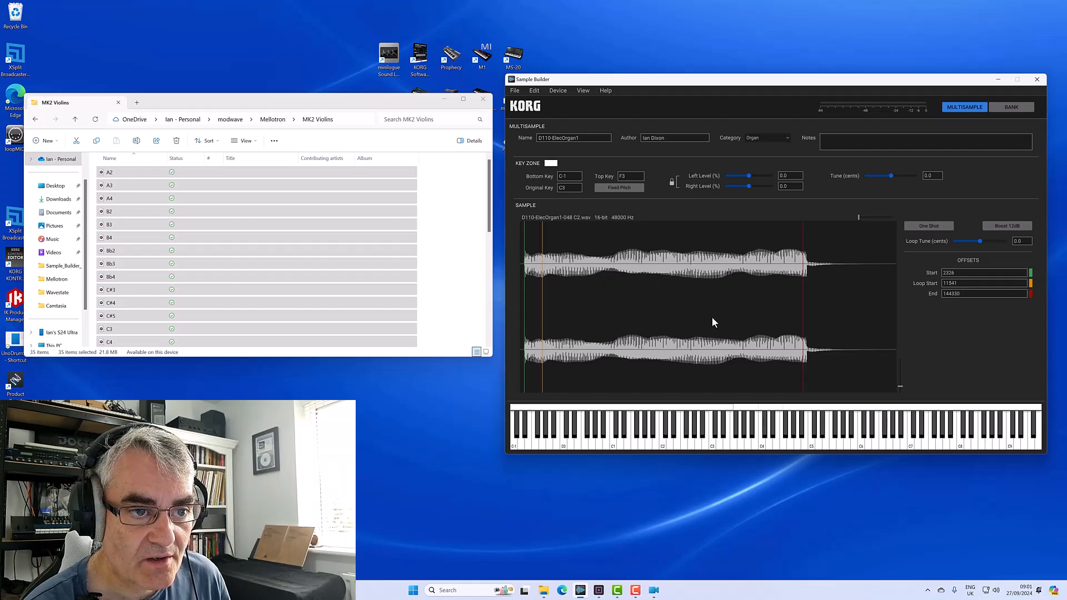
# Set the organ sample's end to 129888 and its loop start to 50620, and play a key
pyautogui.moveTo(808, 351); pyautogui.dragTo(775, 345)
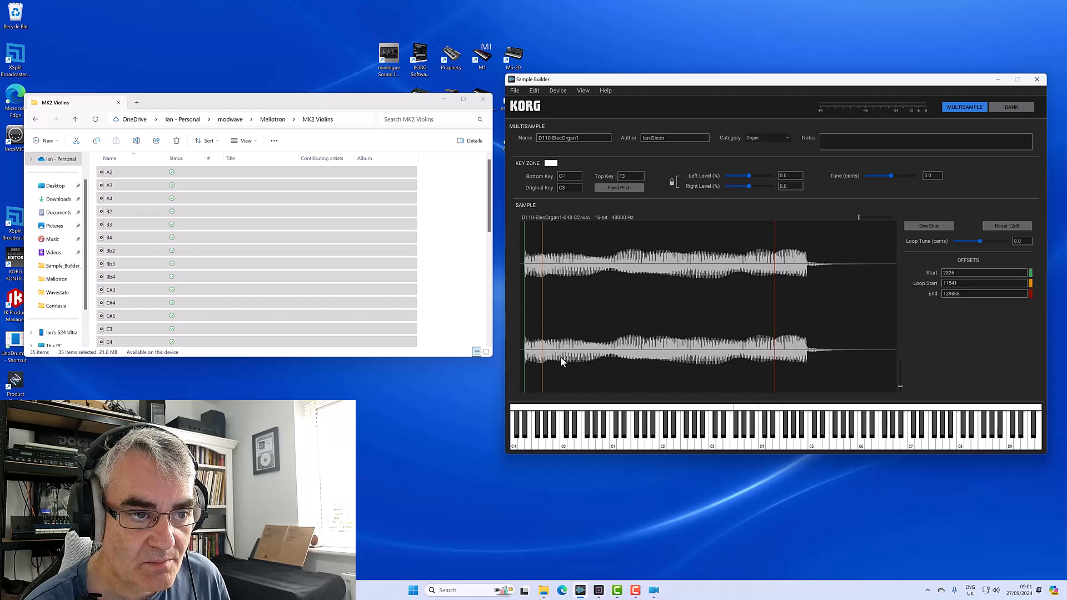
pyautogui.moveTo(543, 362); pyautogui.dragTo(618, 359)
pyautogui.click(728, 436)
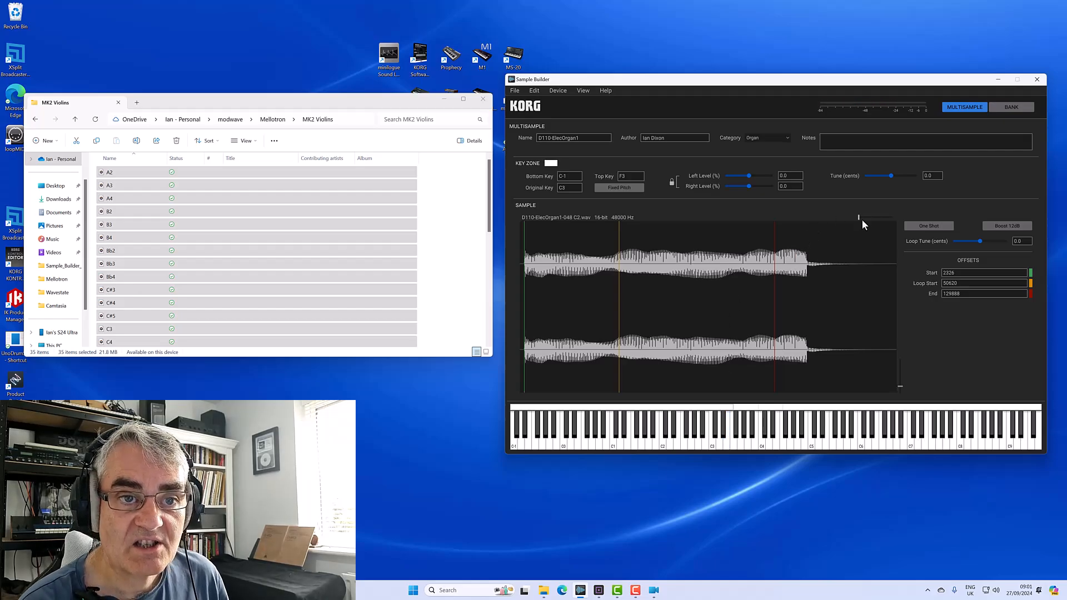
# Fine-tune the organ sample's loop start to 50638 and end to 129707 at waveform-cycle level, and play a key
pyautogui.moveTo(859, 219); pyautogui.dragTo(885, 227)
pyautogui.moveTo(707, 300); pyautogui.dragTo(714, 296)
pyautogui.moveTo(622, 395)
pyautogui.mouseDown()
pyautogui.moveTo(814, 391)
pyautogui.moveTo(775, 387)
pyautogui.mouseUp()
pyautogui.moveTo(736, 292); pyautogui.dragTo(696, 289)
pyautogui.click(729, 437)
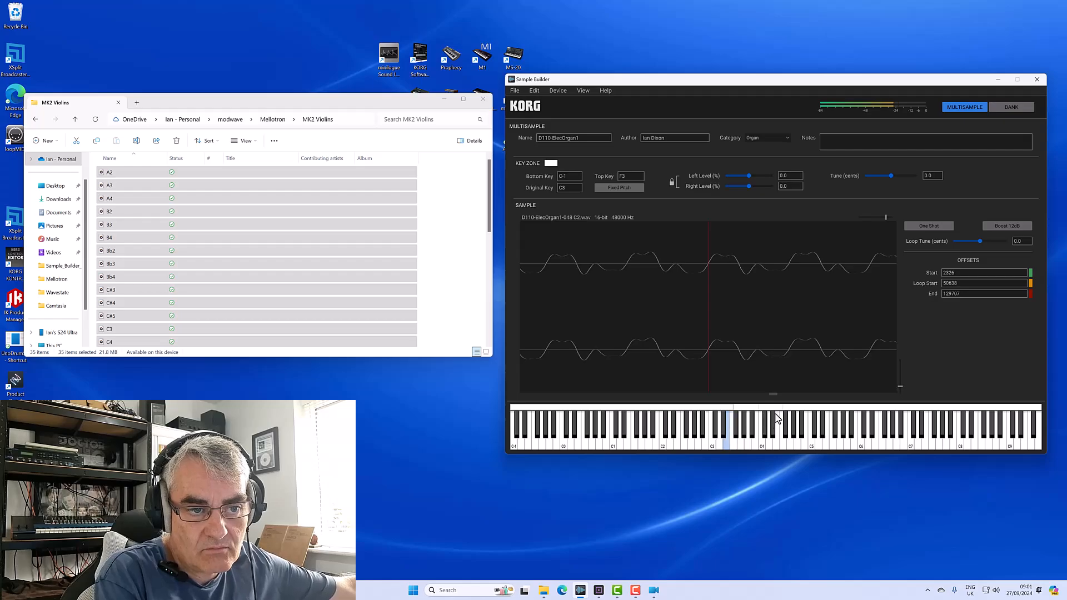
# Try loop tune values of 4.0 and 24.8 cents on the looping organ note, and restore the loop tune to 0
pyautogui.moveTo(980, 242)
pyautogui.mouseDown()
pyautogui.moveTo(969, 242)
pyautogui.moveTo(981, 243)
pyautogui.mouseUp()
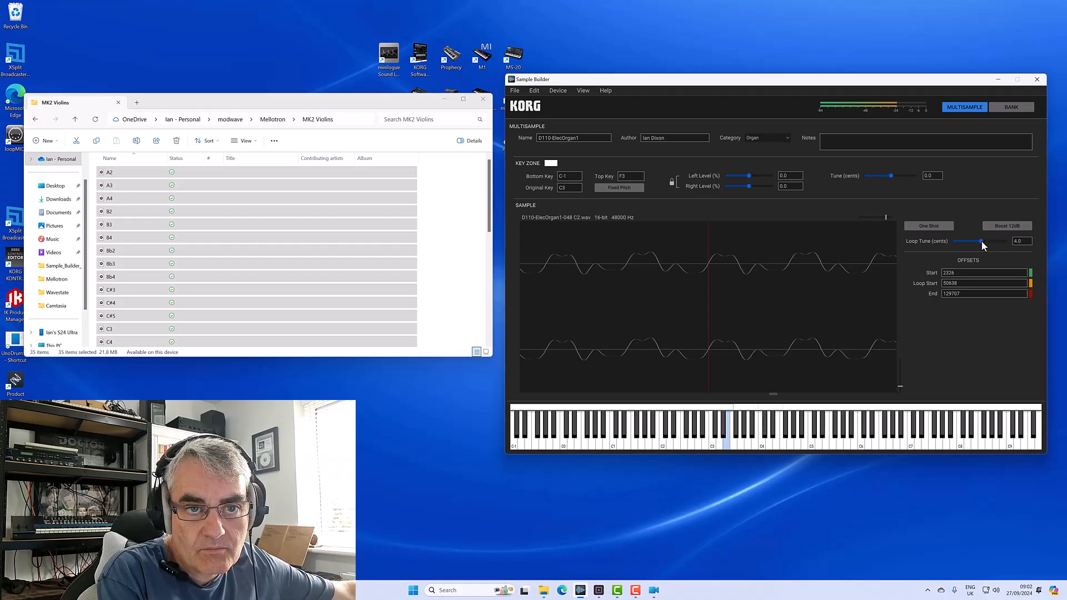
pyautogui.moveTo(982, 243); pyautogui.dragTo(987, 242)
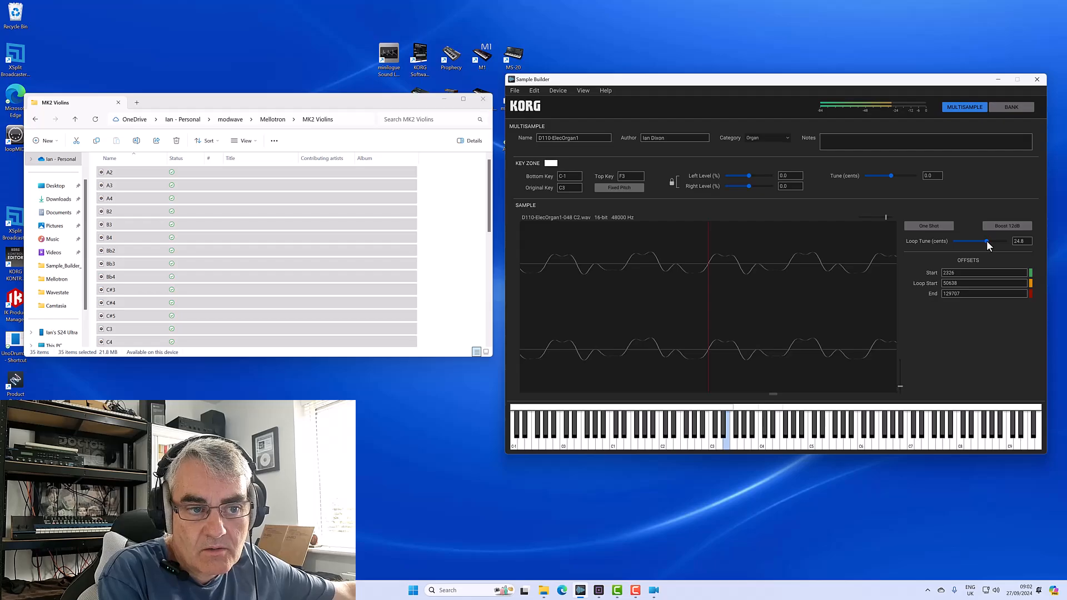
pyautogui.click(1010, 240)
pyautogui.write('0')
pyautogui.press('Return')
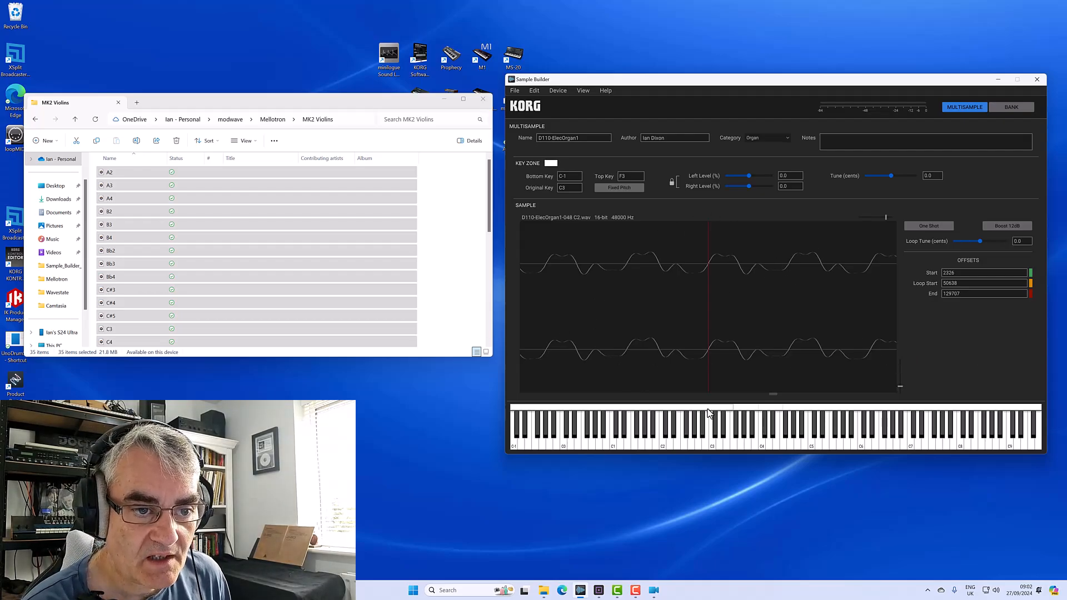
# Colour the organ multisample's lowest key zone red and the neighbouring F#3 to B3 zone bright green
pyautogui.click(551, 163)
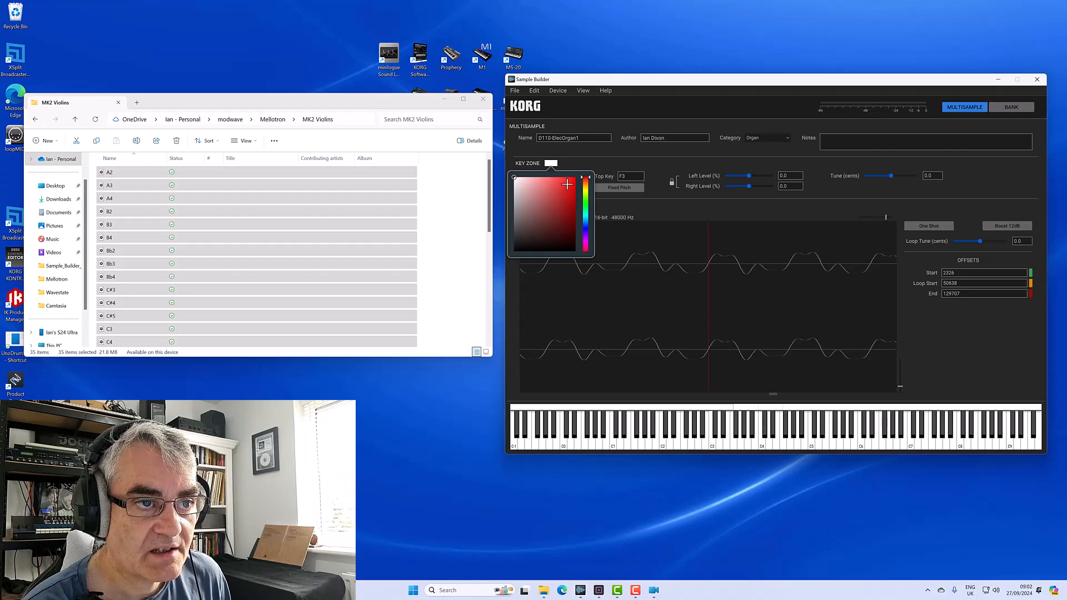
pyautogui.click(567, 179)
pyautogui.click(741, 407)
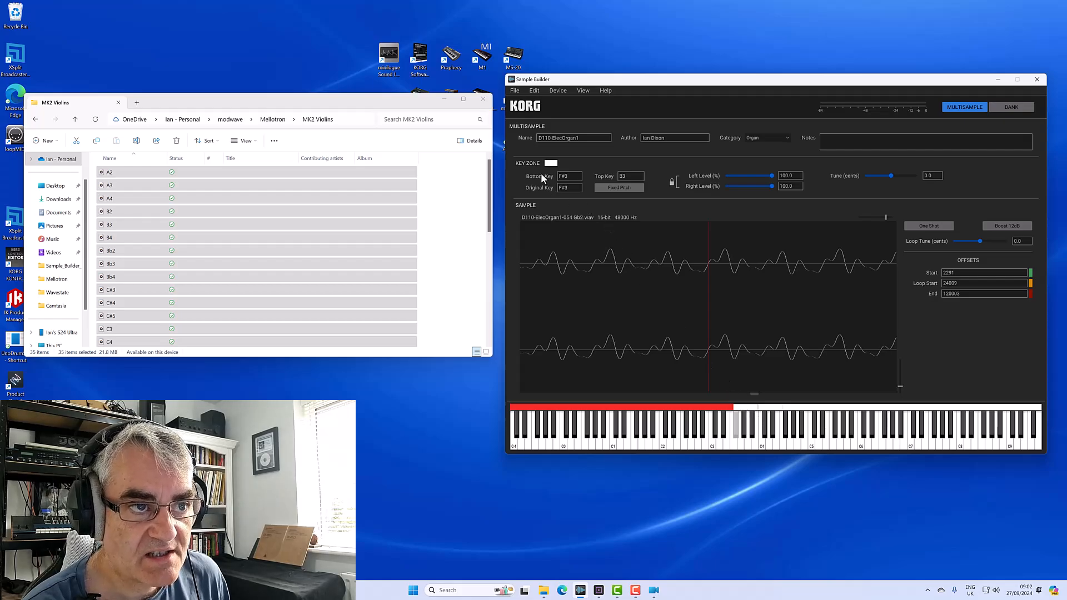
pyautogui.click(551, 163)
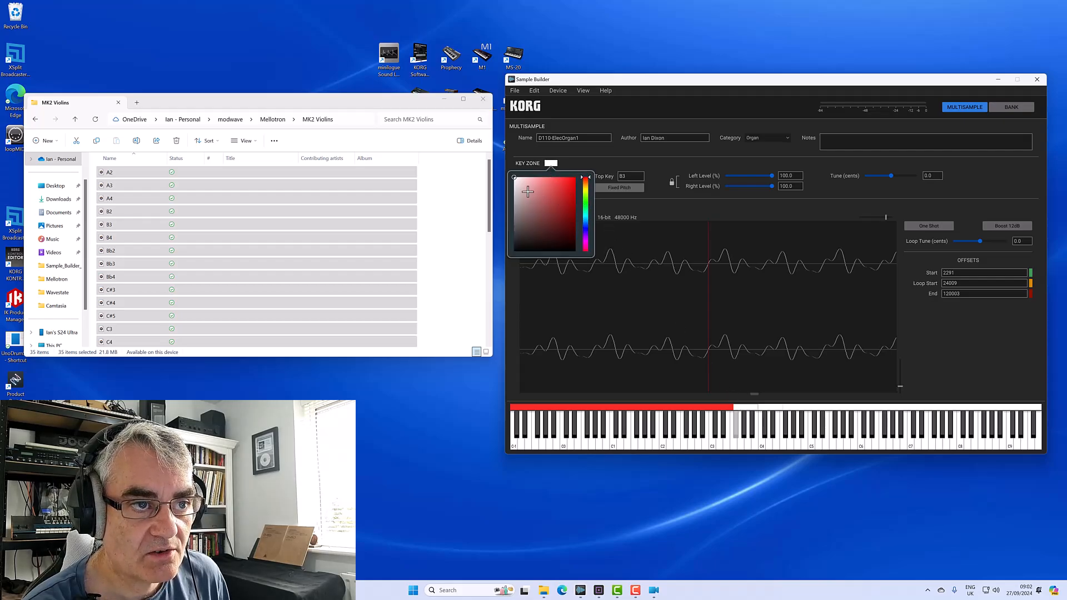
pyautogui.click(586, 197)
pyautogui.click(573, 182)
pyautogui.click(942, 361)
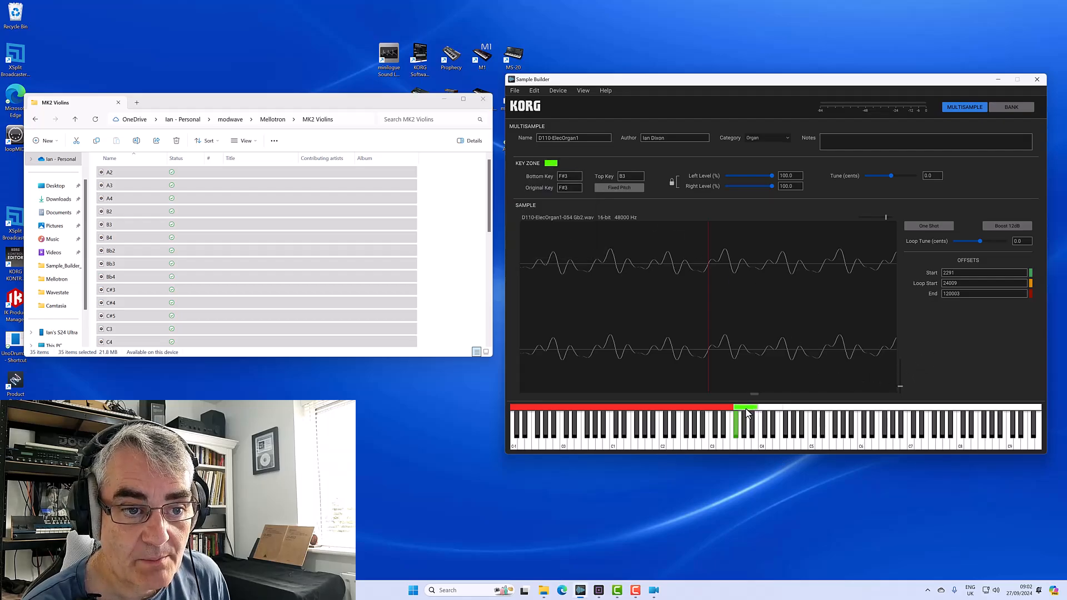
# Play B3 and select the organ's key zones up to the one starting at C5 to view their full waveforms
pyautogui.click(755, 448)
pyautogui.moveTo(886, 218); pyautogui.dragTo(855, 219)
pyautogui.click(727, 408)
pyautogui.click(744, 408)
pyautogui.click(755, 443)
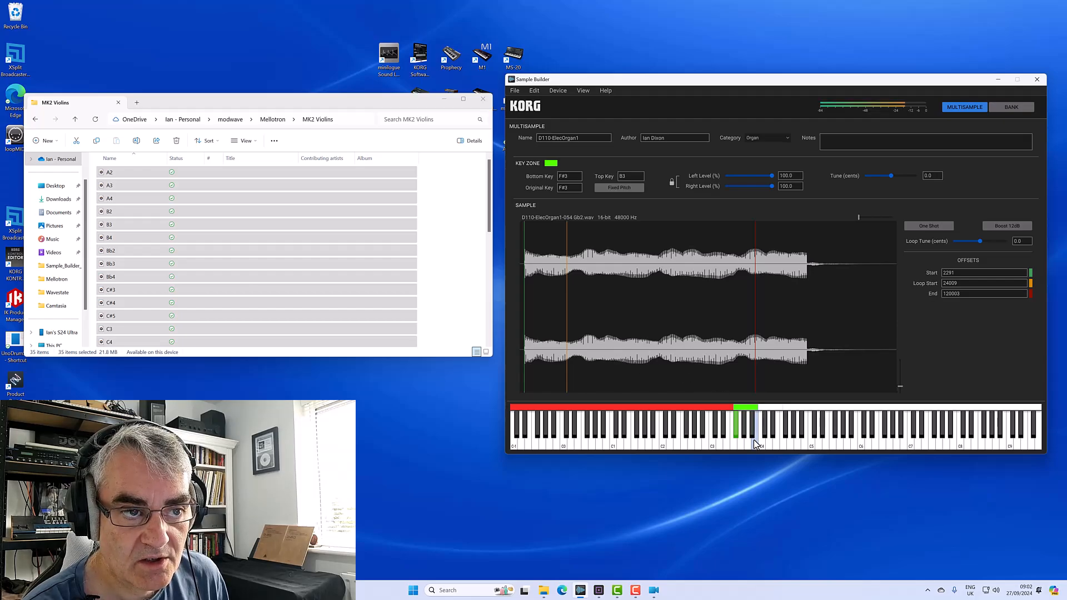
pyautogui.click(796, 408)
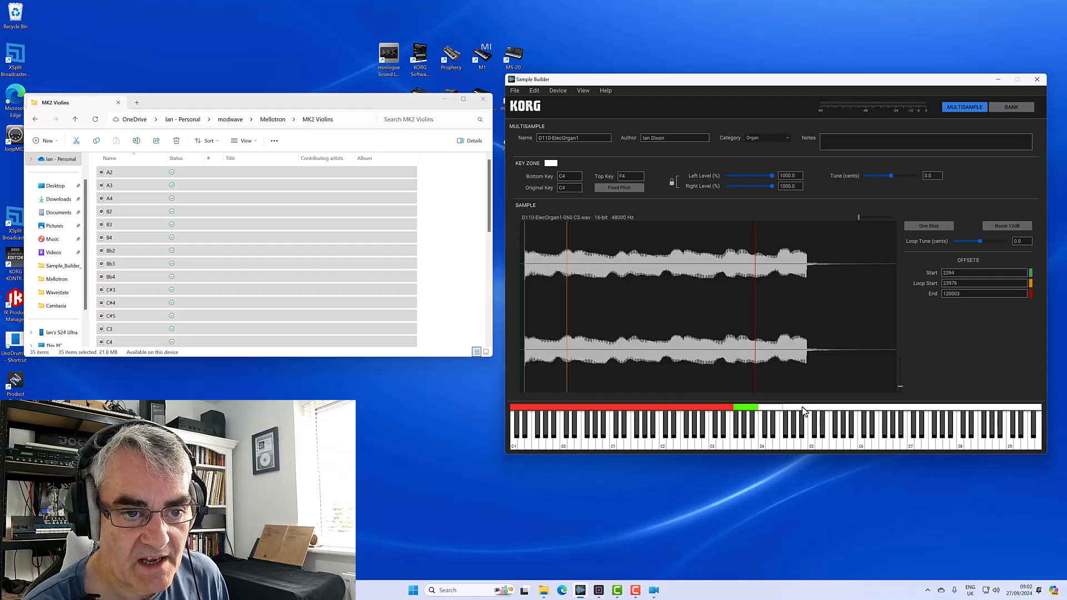
pyautogui.click(830, 410)
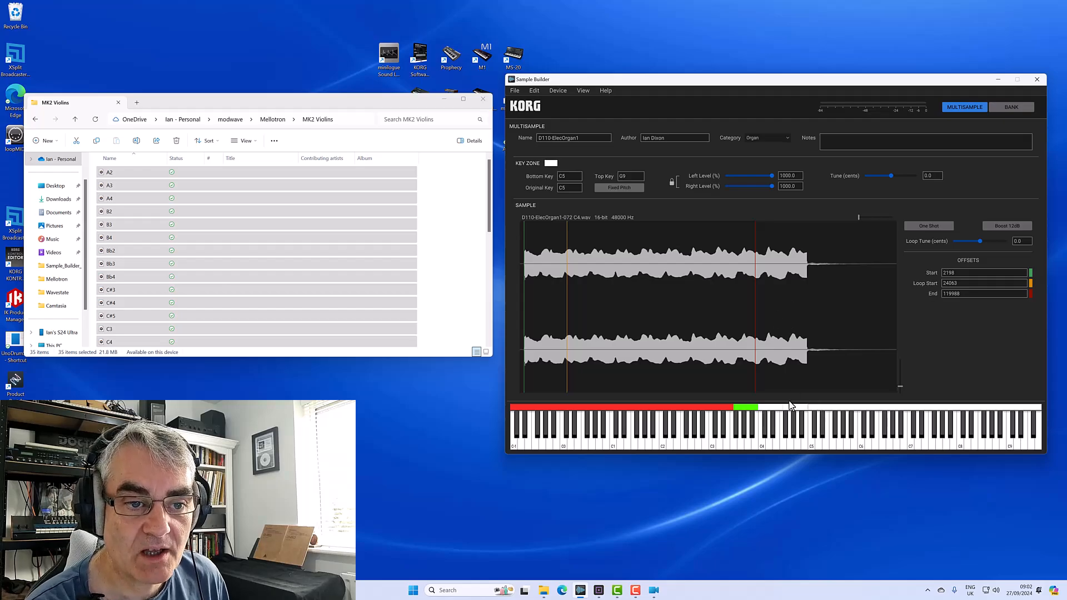
# Open the D110-ElecPiano1 multisample from the bank, discarding the unsaved organ changes
pyautogui.click(516, 92)
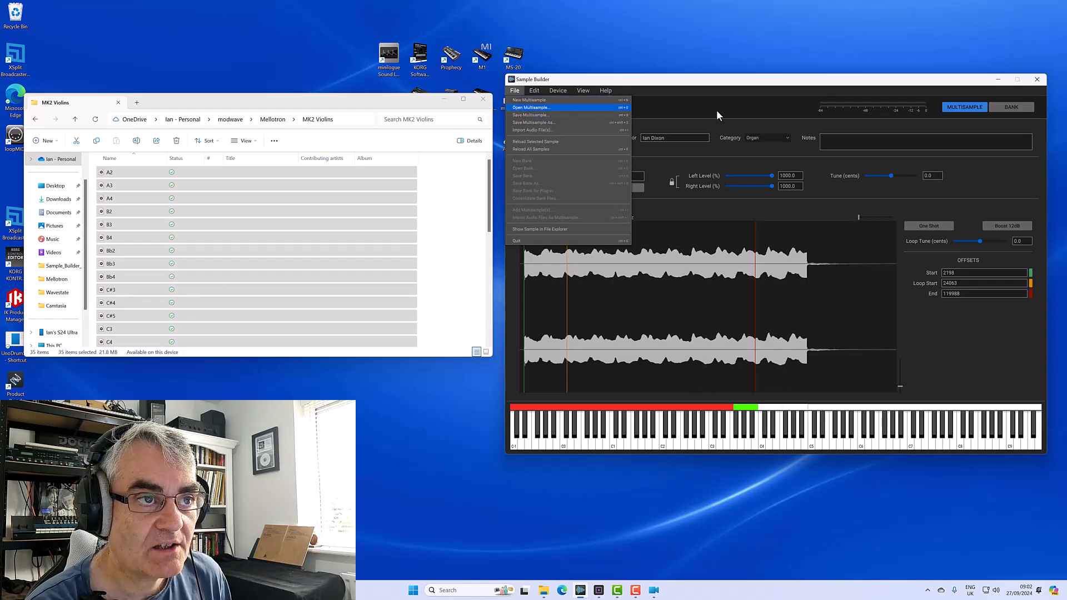
pyautogui.click(1004, 107)
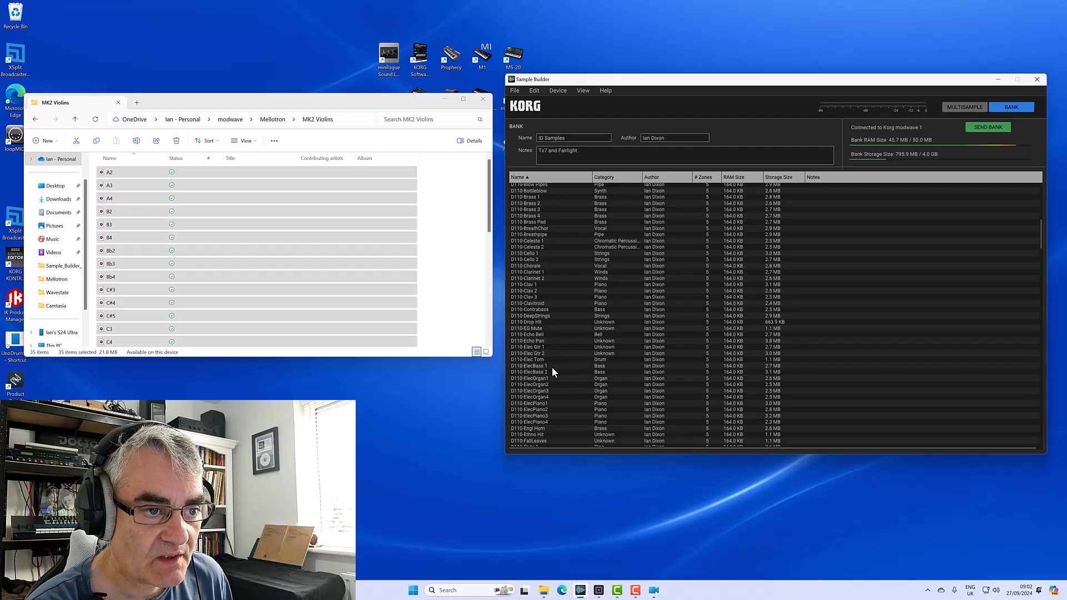
pyautogui.scroll(-3, 555, 372)
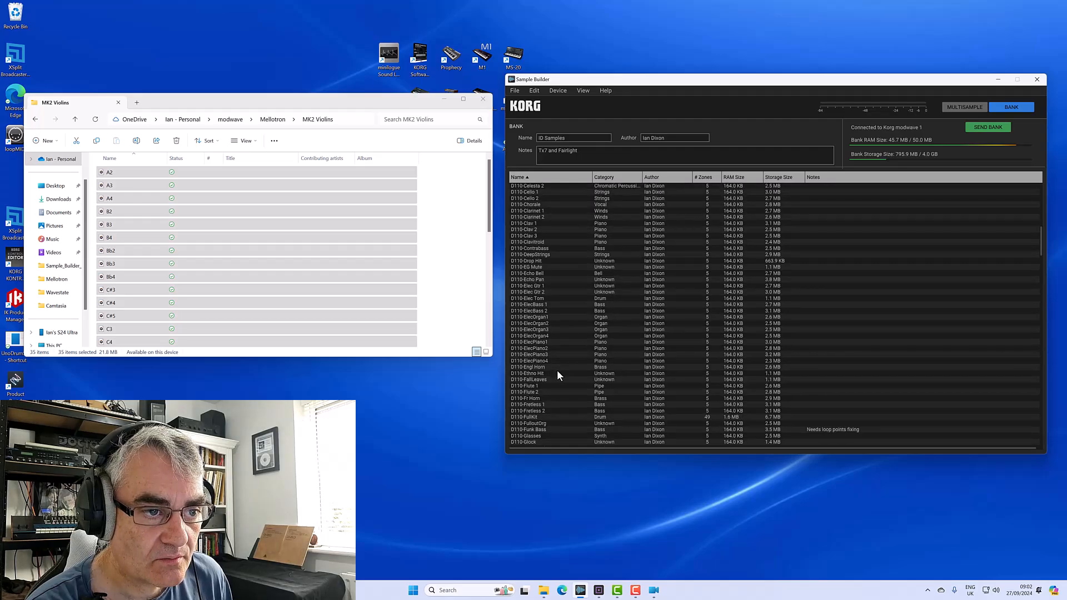
pyautogui.doubleClick(536, 342)
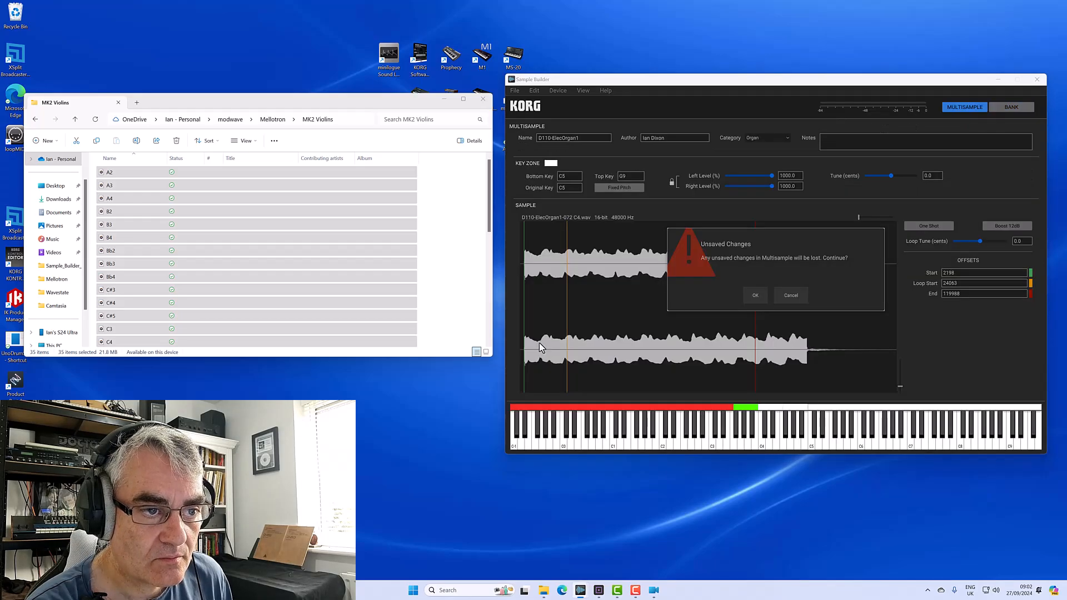
pyautogui.click(749, 294)
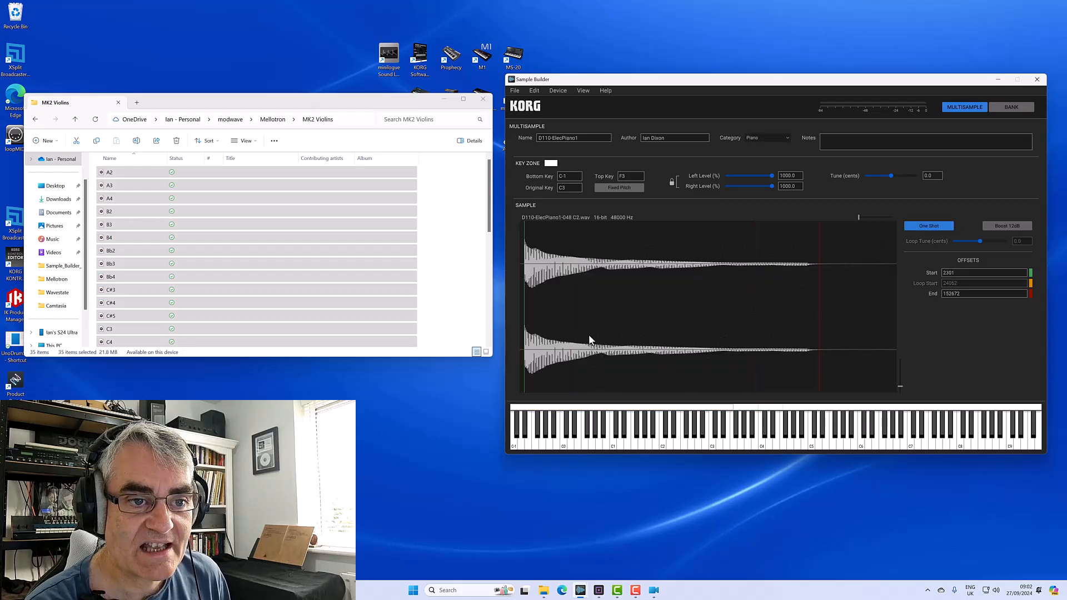
# Audition the one-shot electric piano on several keys and inspect the waveforms of its higher key zones
pyautogui.click(747, 445)
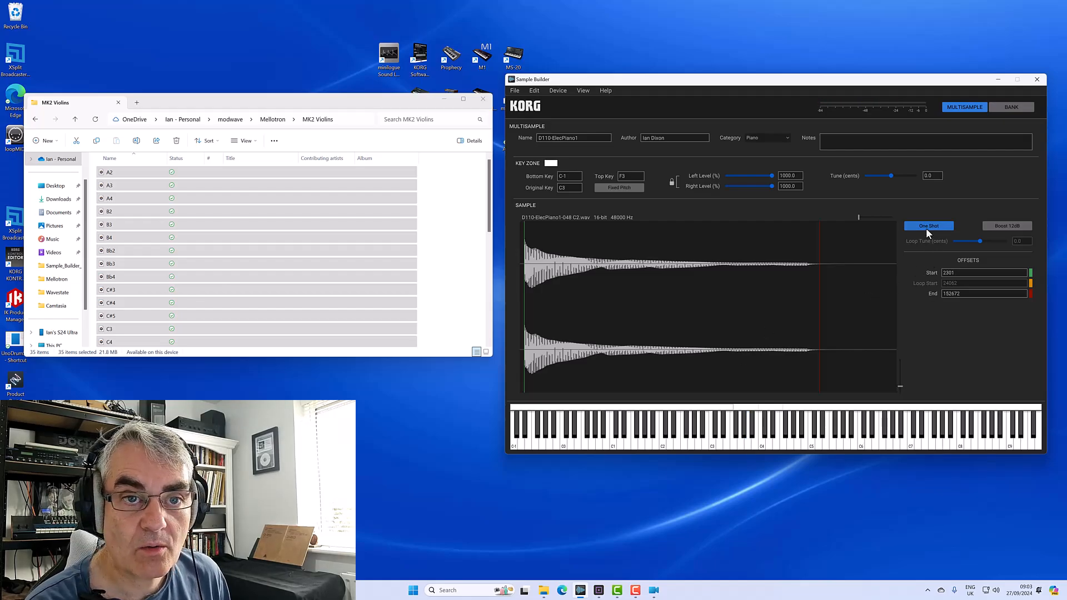
pyautogui.click(762, 444)
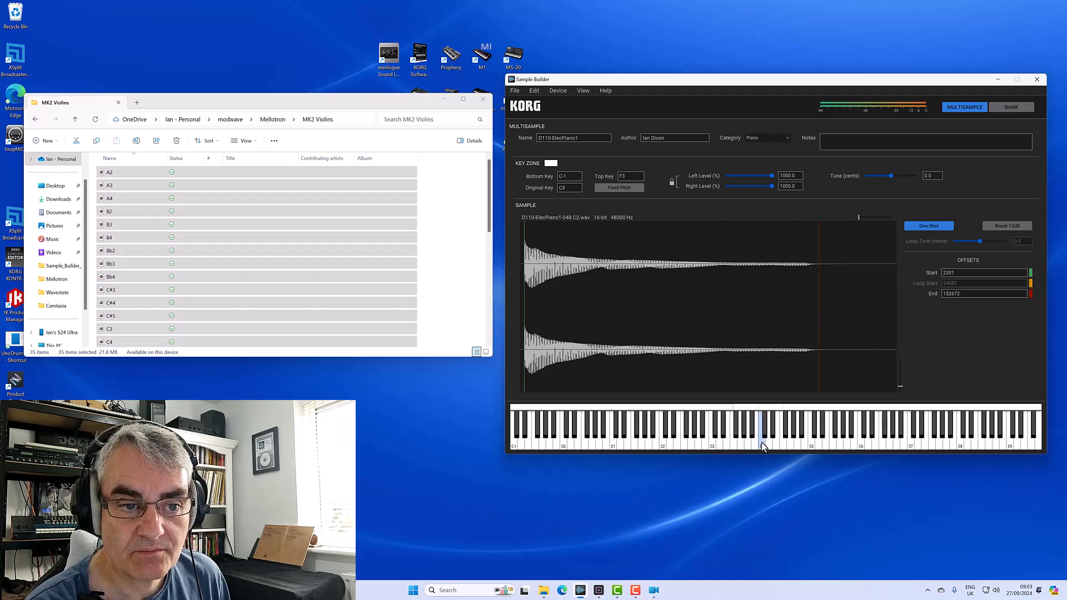
pyautogui.click(996, 226)
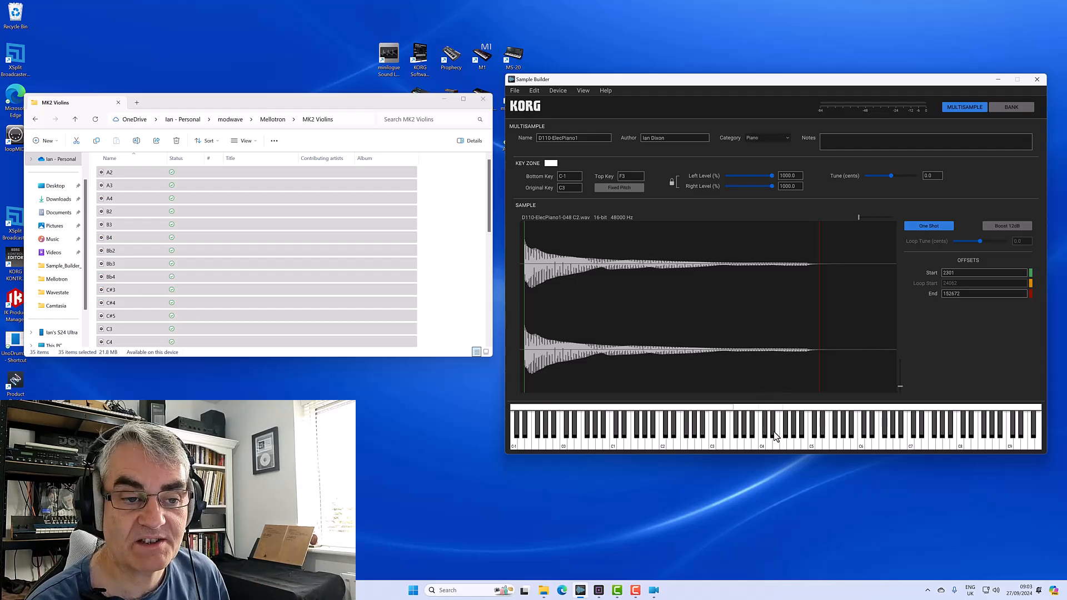
pyautogui.click(762, 446)
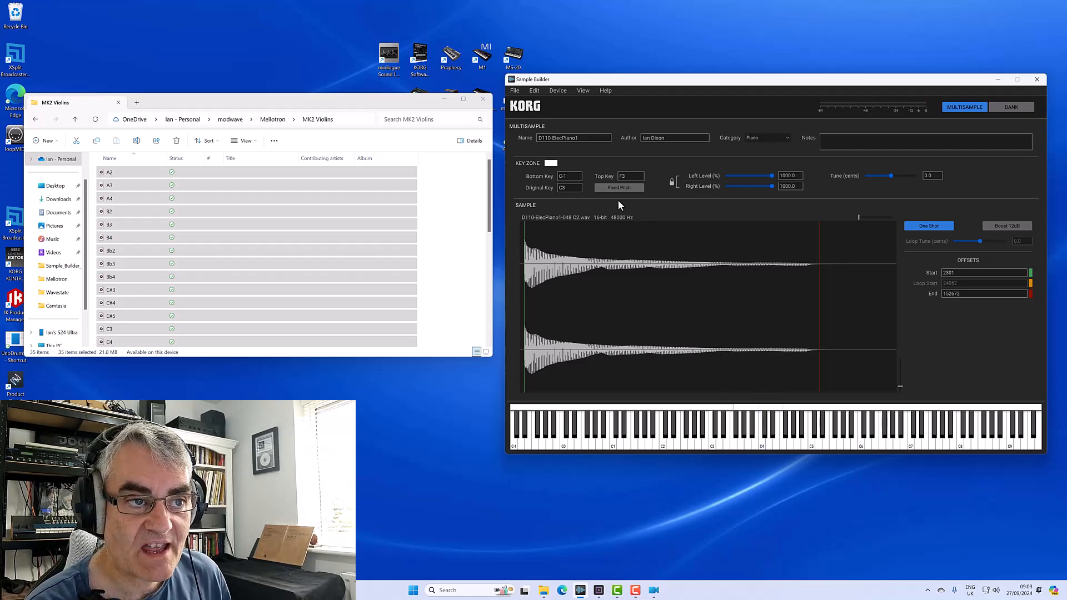
pyautogui.click(745, 412)
pyautogui.click(799, 409)
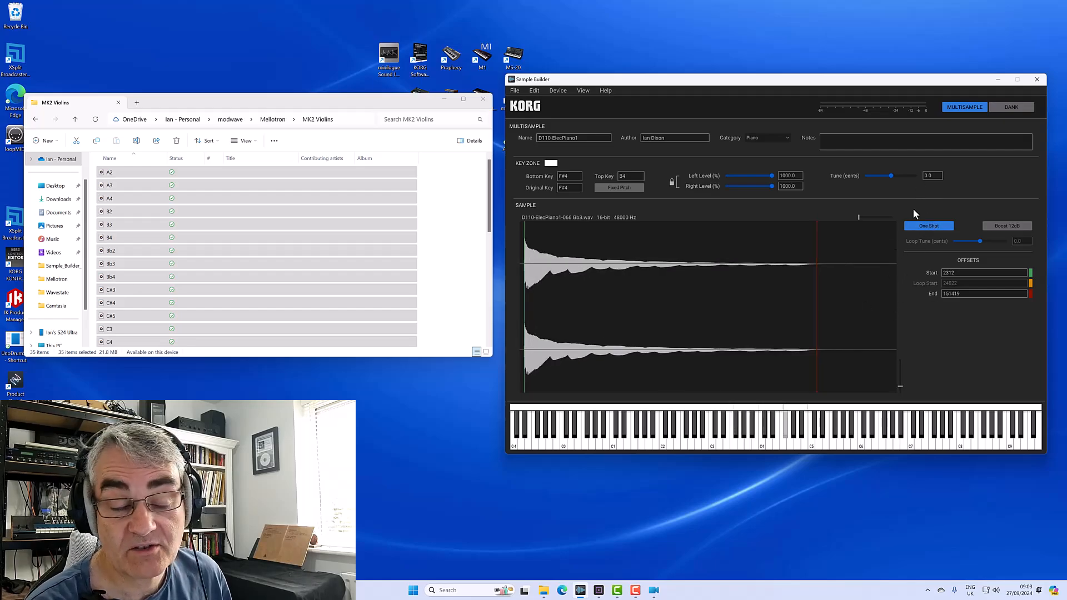
pyautogui.click(773, 437)
pyautogui.click(750, 445)
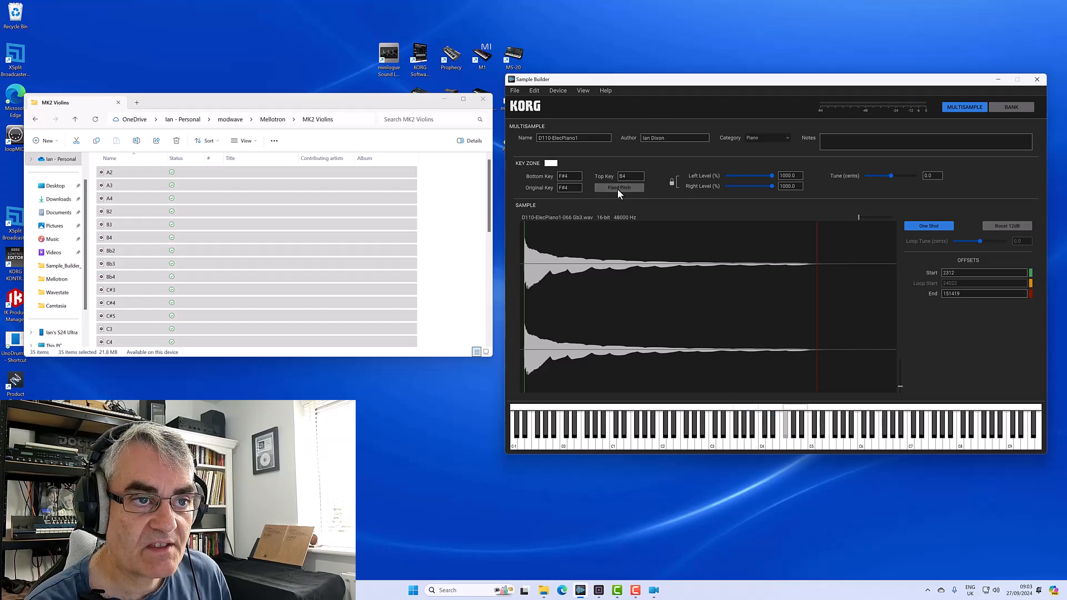
# Open the Drums RX5 multisample from the bank and play its drum sounds from C2 upwards
pyautogui.click(1002, 109)
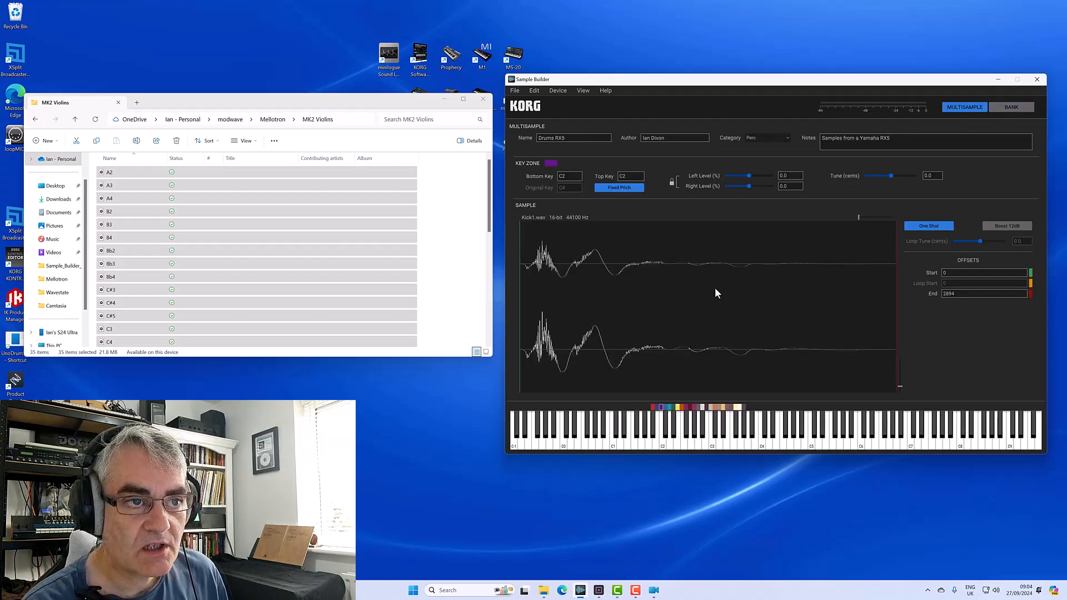
pyautogui.click(661, 442)
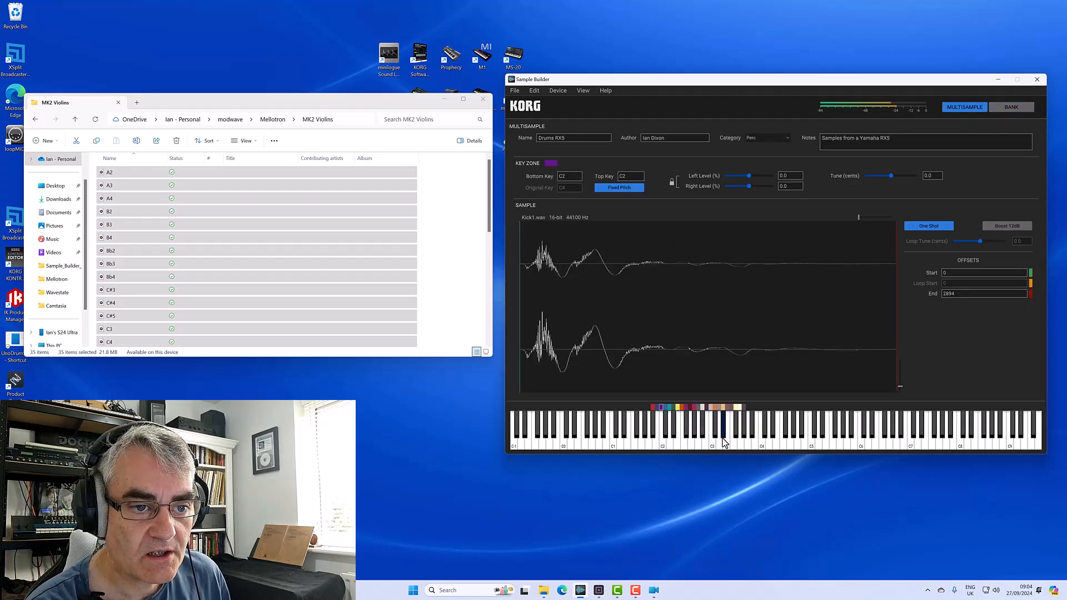
pyautogui.click(657, 444)
pyautogui.click(670, 445)
pyautogui.click(677, 444)
pyautogui.click(684, 447)
pyautogui.click(692, 449)
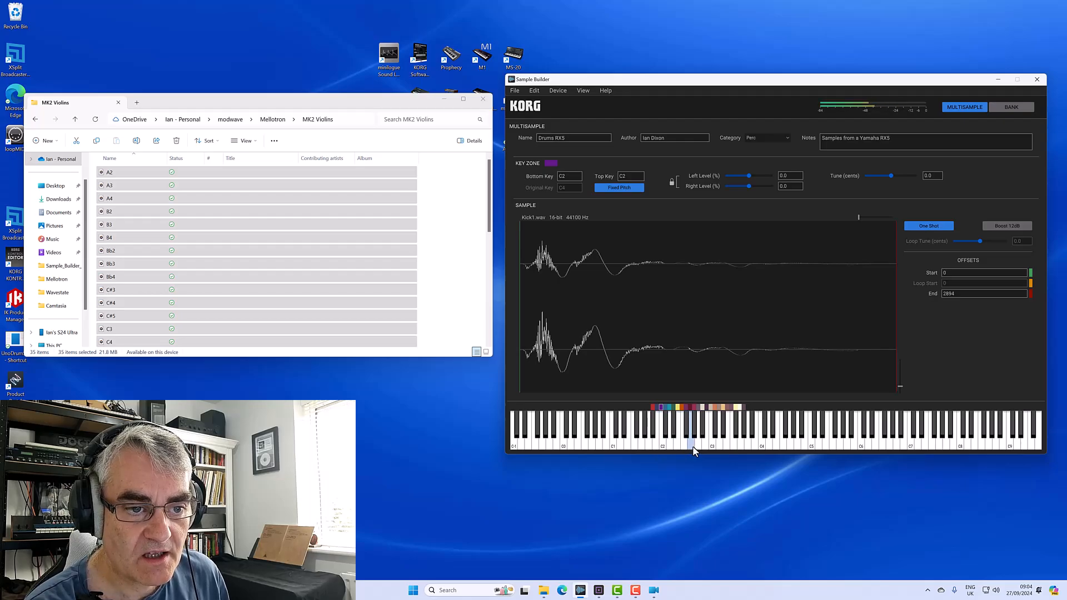
pyautogui.click(713, 448)
pyautogui.click(720, 449)
pyautogui.click(733, 444)
pyautogui.click(657, 426)
pyautogui.click(656, 428)
pyautogui.click(665, 431)
pyautogui.click(669, 434)
pyautogui.click(668, 434)
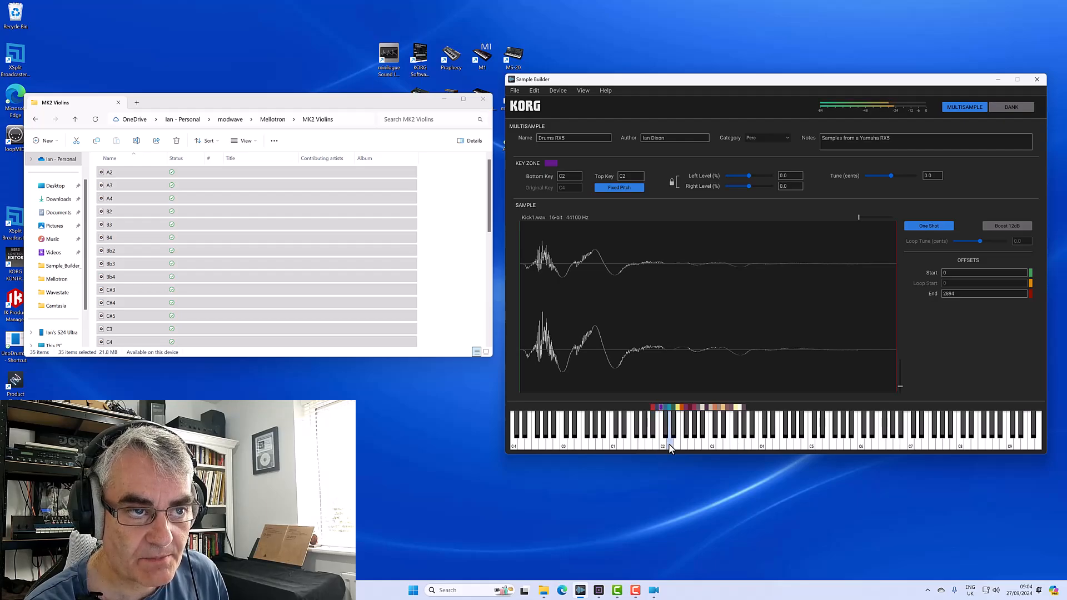
# Select the drum key zones one by one up to the G3 Ride2 zone to inspect their samples, and play a few drum keys
pyautogui.click(687, 408)
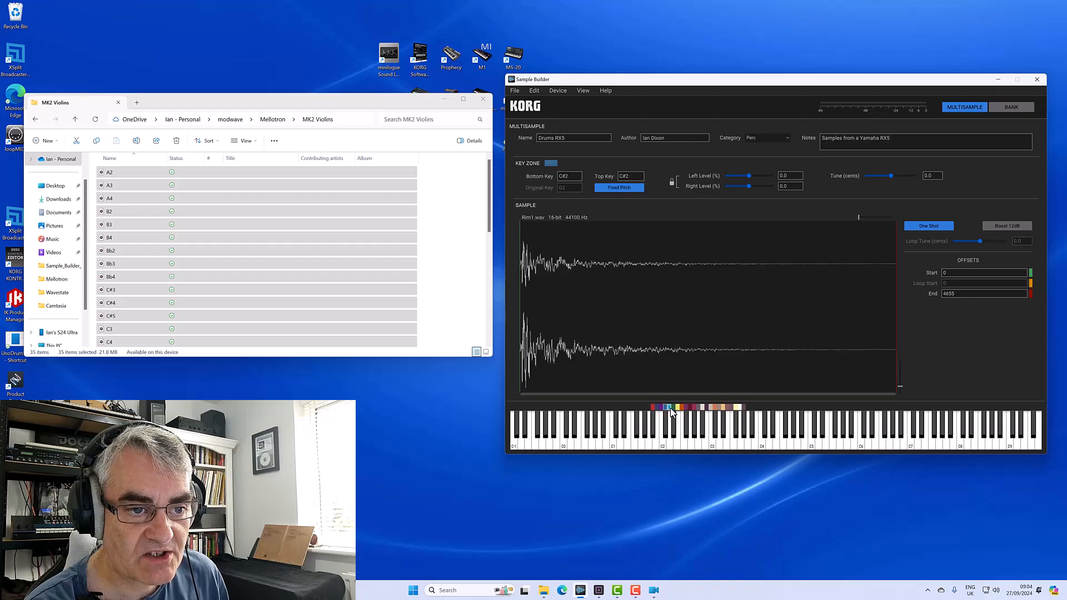
pyautogui.click(694, 408)
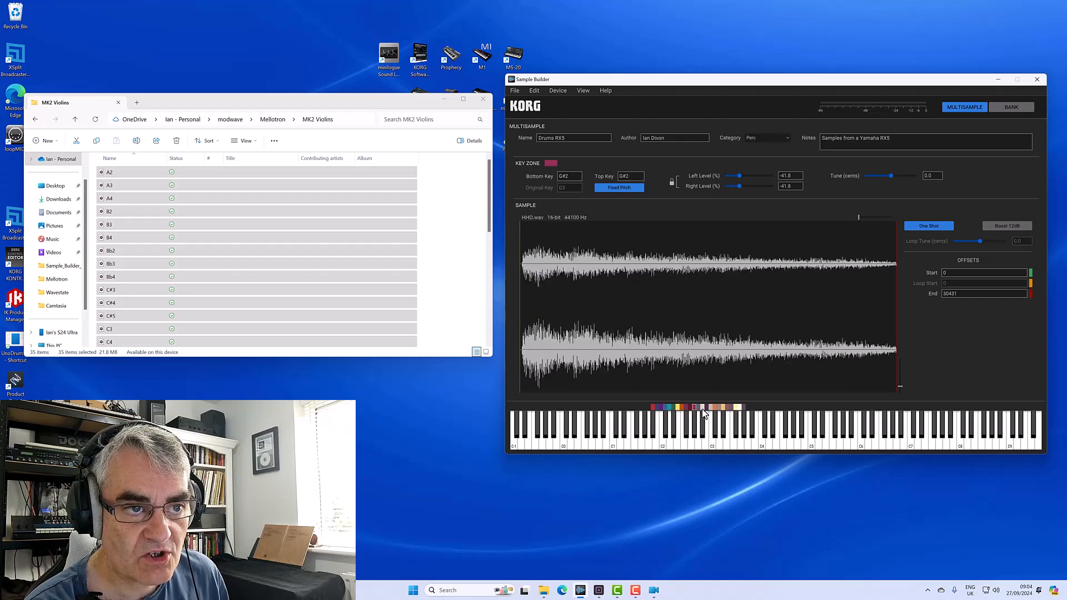
pyautogui.click(710, 409)
pyautogui.click(713, 409)
pyautogui.click(721, 408)
pyautogui.click(728, 409)
pyautogui.click(733, 409)
pyautogui.click(739, 409)
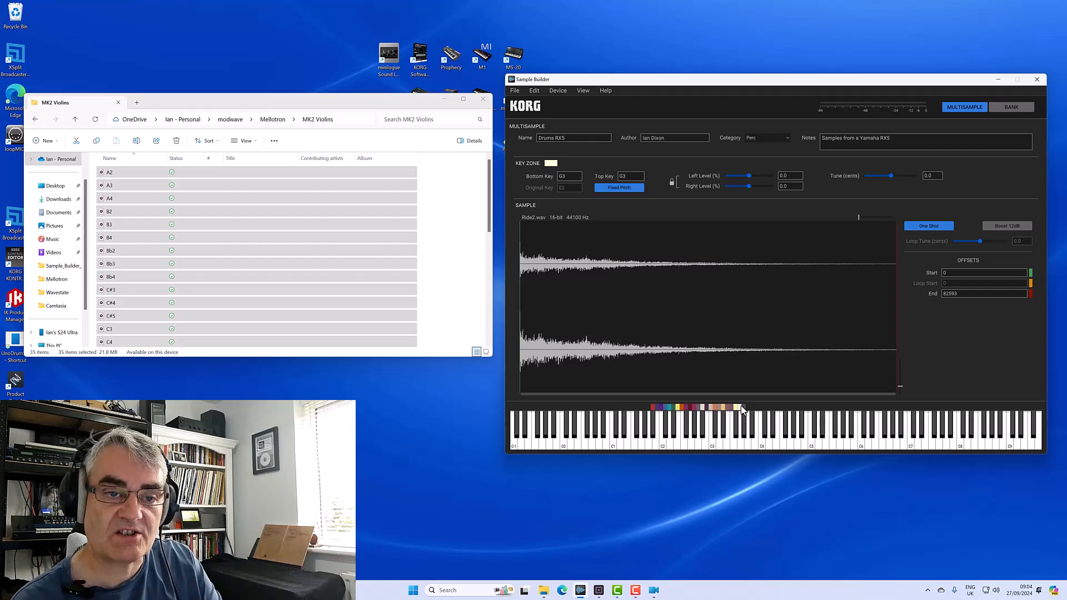
pyautogui.click(686, 441)
pyautogui.click(675, 445)
pyautogui.click(678, 441)
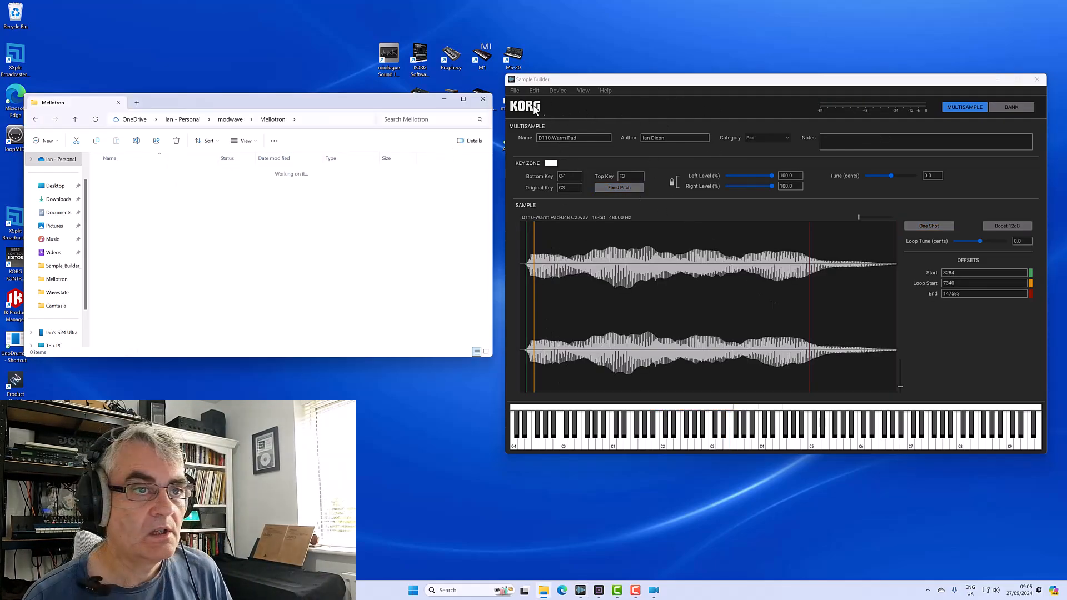
# Create a new empty multisample, discarding the unsaved changes to D110-Warm Pad
pyautogui.click(511, 90)
pyautogui.click(556, 102)
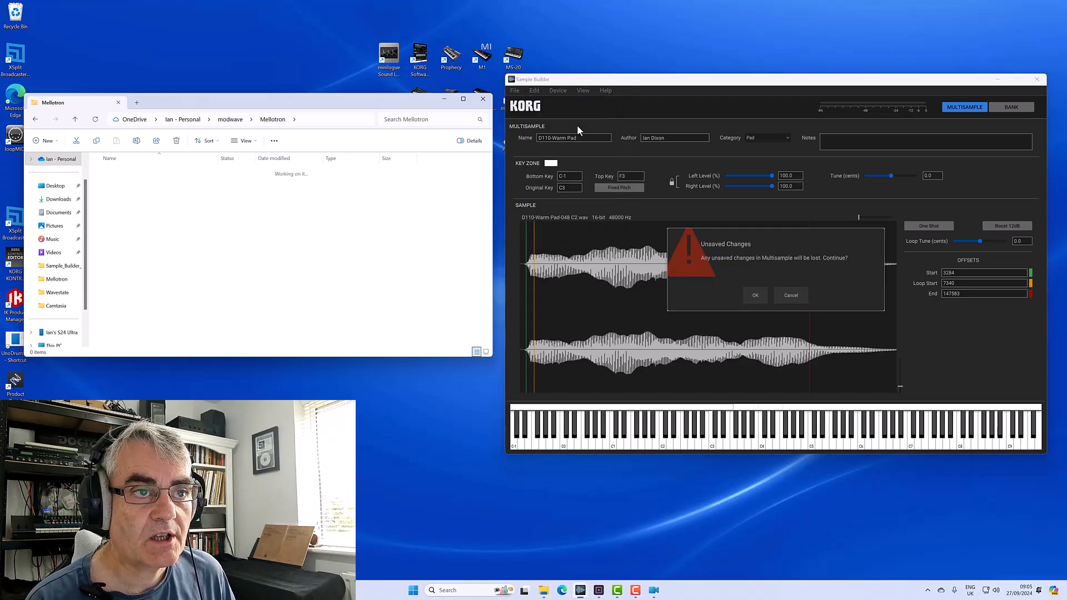
pyautogui.click(755, 296)
# Switch to File Explorer, open the M300 Brass folder inside Mellotron, and look through its note samples
pyautogui.moveTo(196, 157); pyautogui.dragTo(176, 155)
pyautogui.scroll(-6, 162, 254)
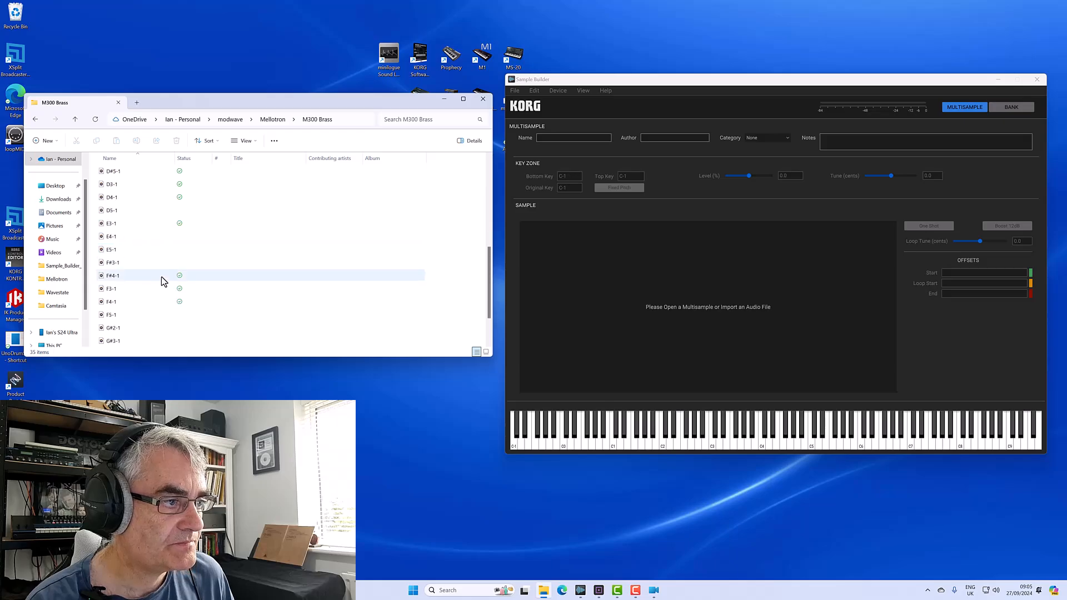
pyautogui.scroll(6, 155, 292)
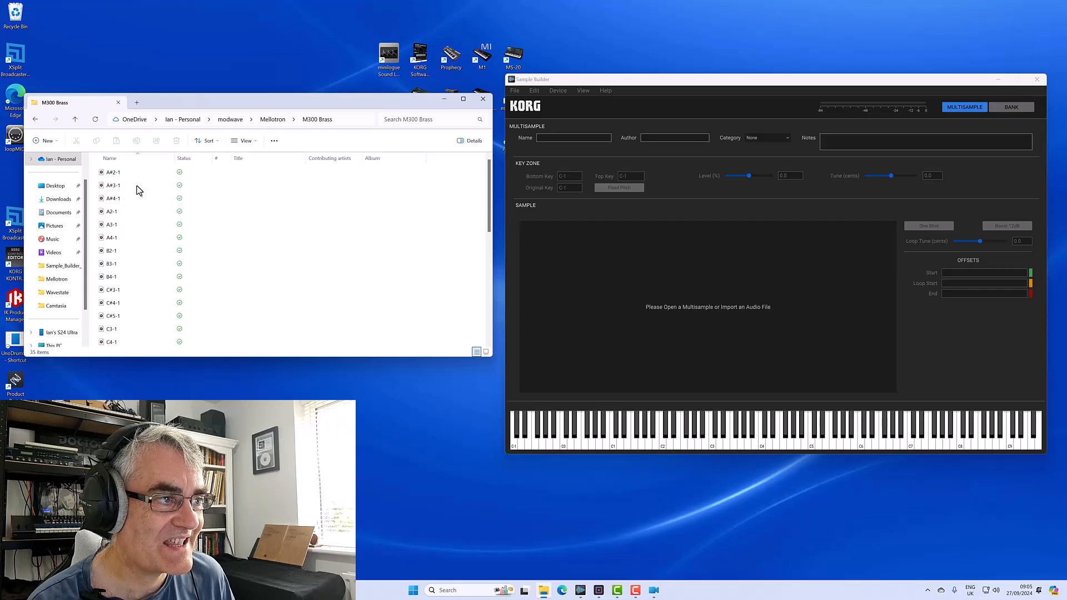
# Import the C3-1 and C4-1 brass samples onto the keyboard as key zones and play the C3-1 sample
pyautogui.moveTo(118, 329); pyautogui.dragTo(763, 445)
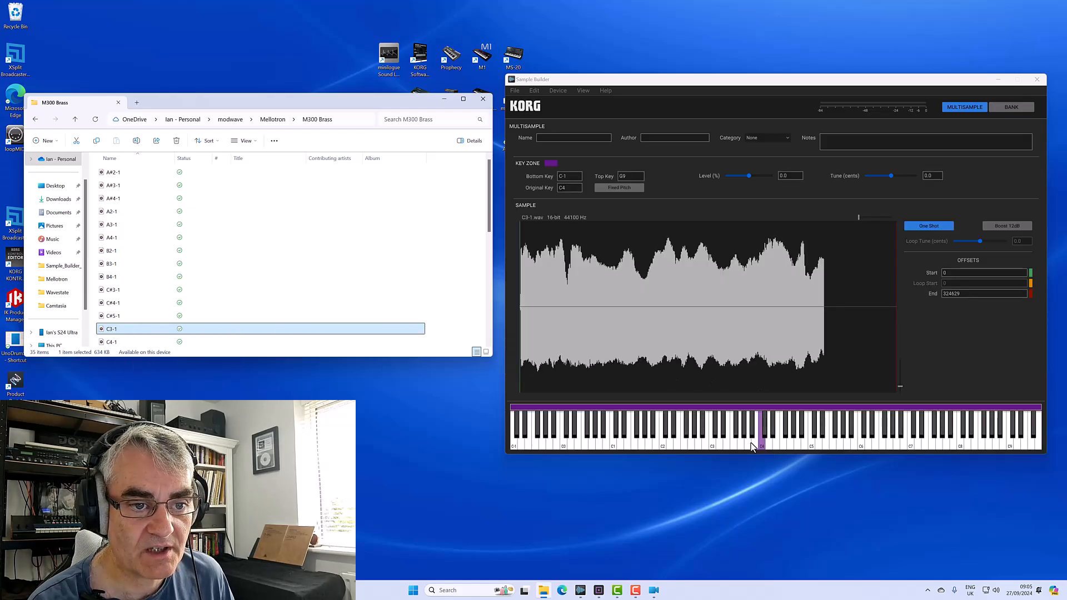
pyautogui.click(762, 443)
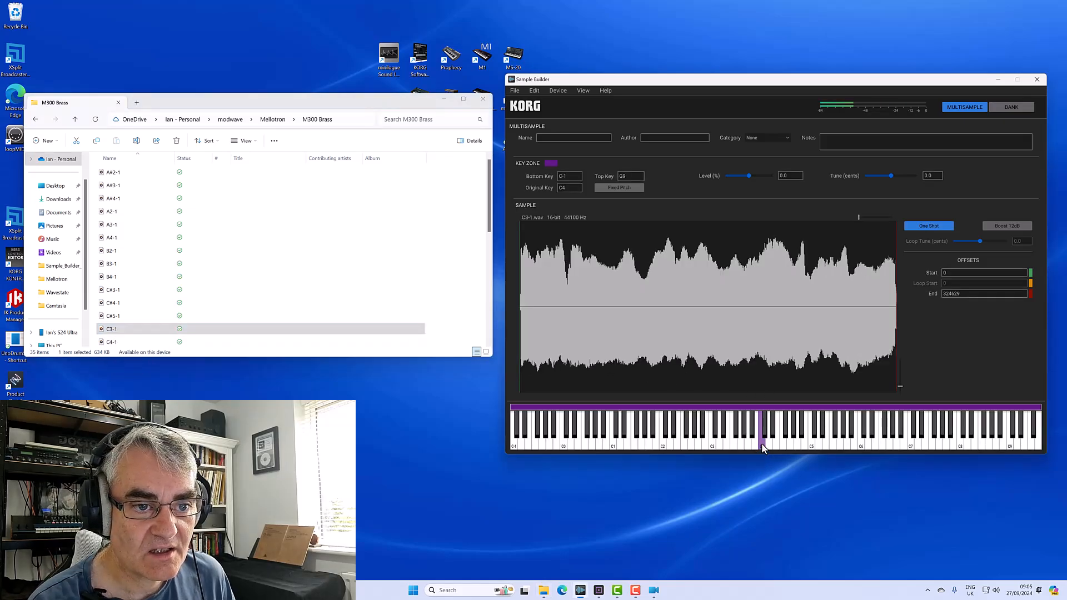
pyautogui.moveTo(115, 341); pyautogui.dragTo(758, 446)
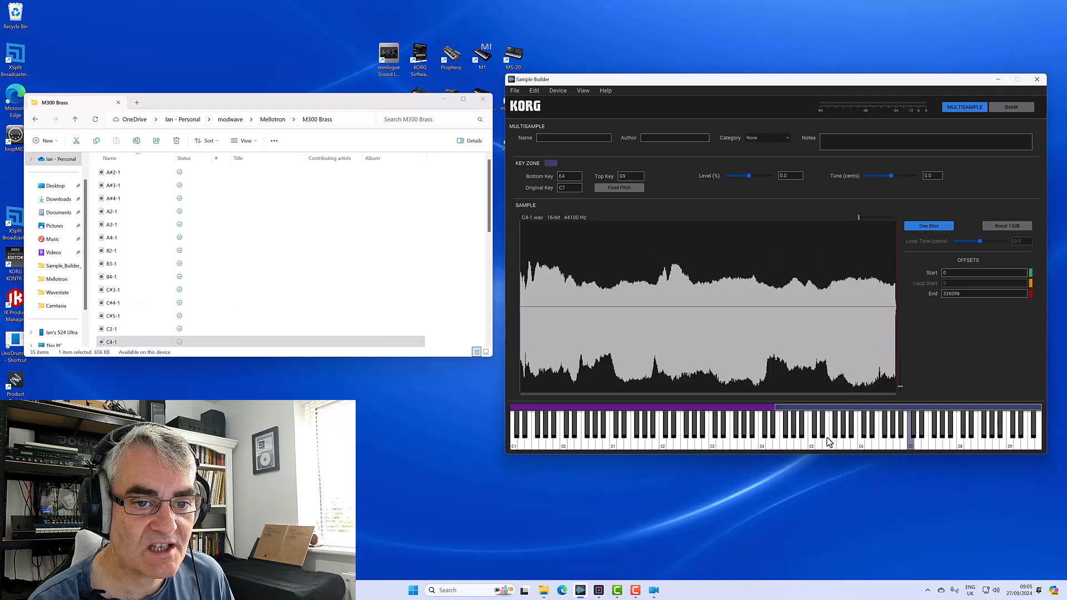
# Delete the C3-1 and C4-1 key zones from the multisample
pyautogui.click(744, 410)
pyautogui.press('Delete')
pyautogui.press('Delete')
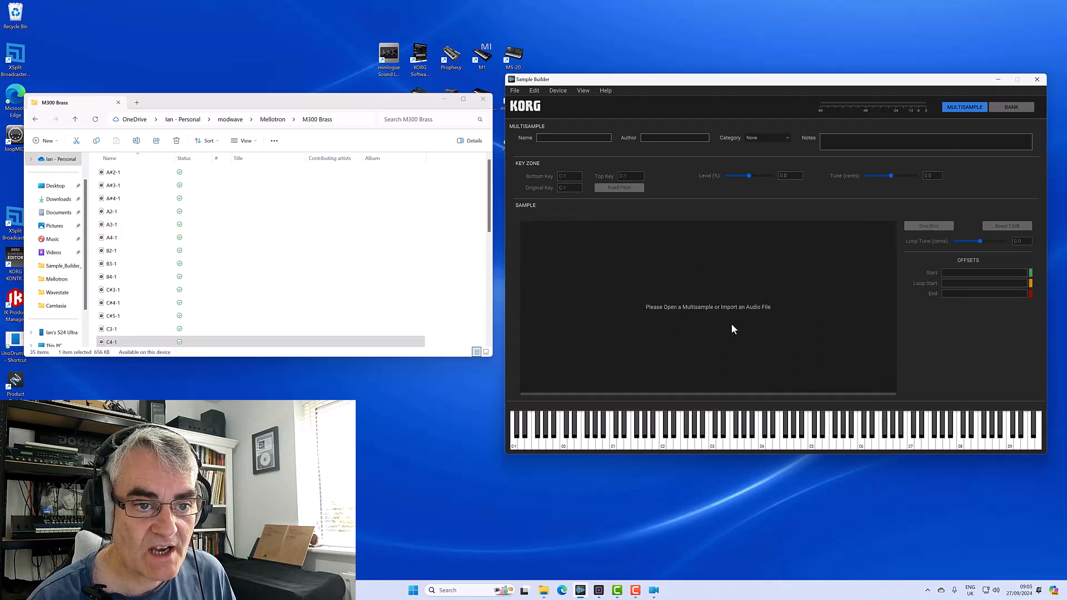
# Review the program preferences for how a sample's original key is detected from its file name or metadata
pyautogui.click(537, 92)
pyautogui.click(547, 156)
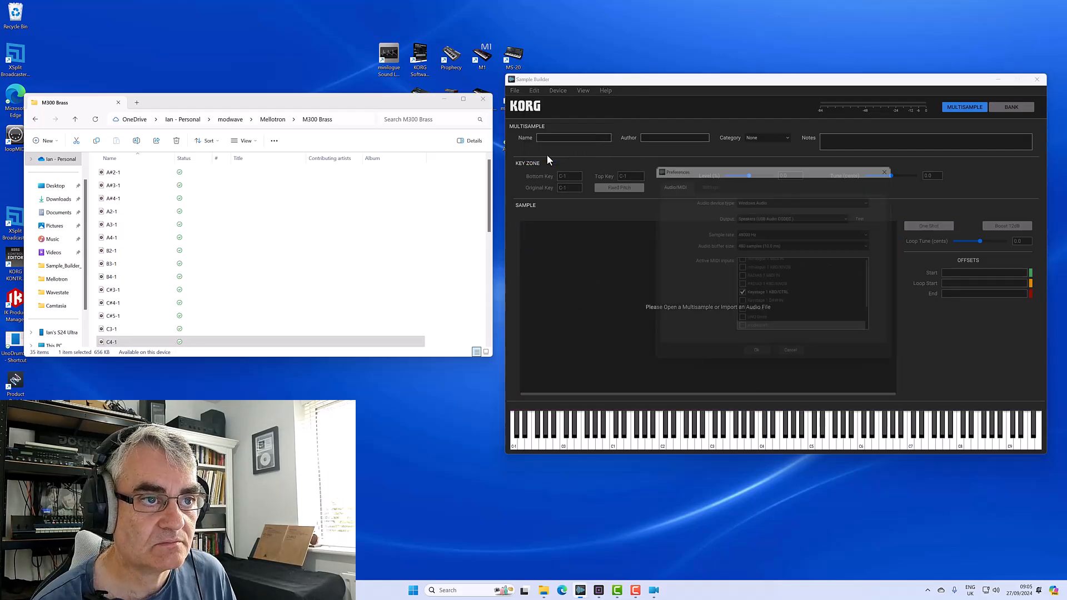
pyautogui.click(707, 184)
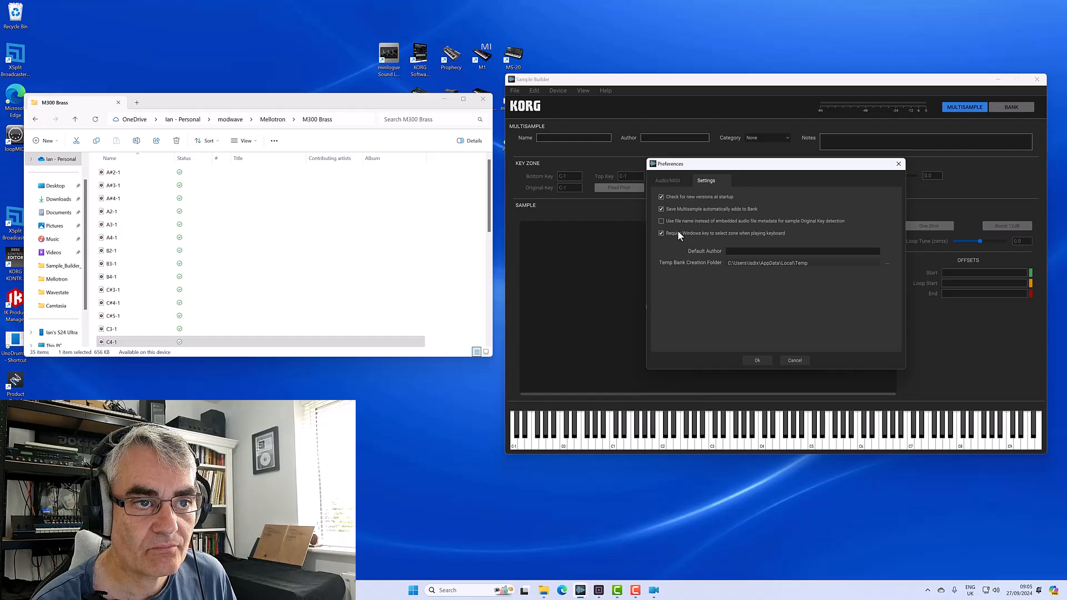
pyautogui.click(756, 360)
# Try importing the C3-1 and C4-1 brass samples again to check their original keys, and delete the C3-1 key zone
pyautogui.moveTo(111, 328); pyautogui.dragTo(745, 441)
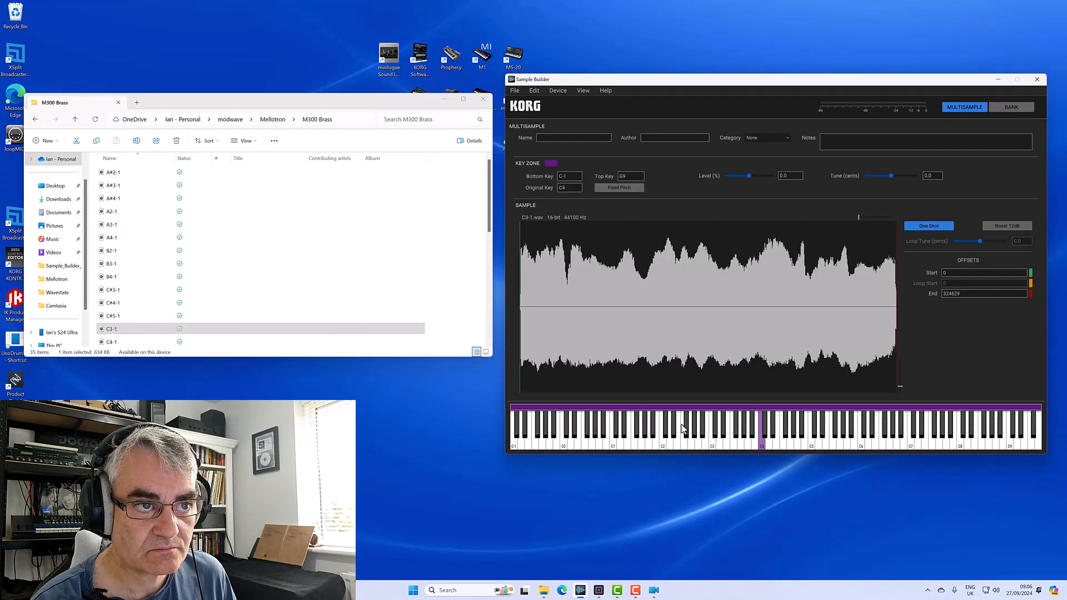
pyautogui.moveTo(111, 342); pyautogui.dragTo(802, 417)
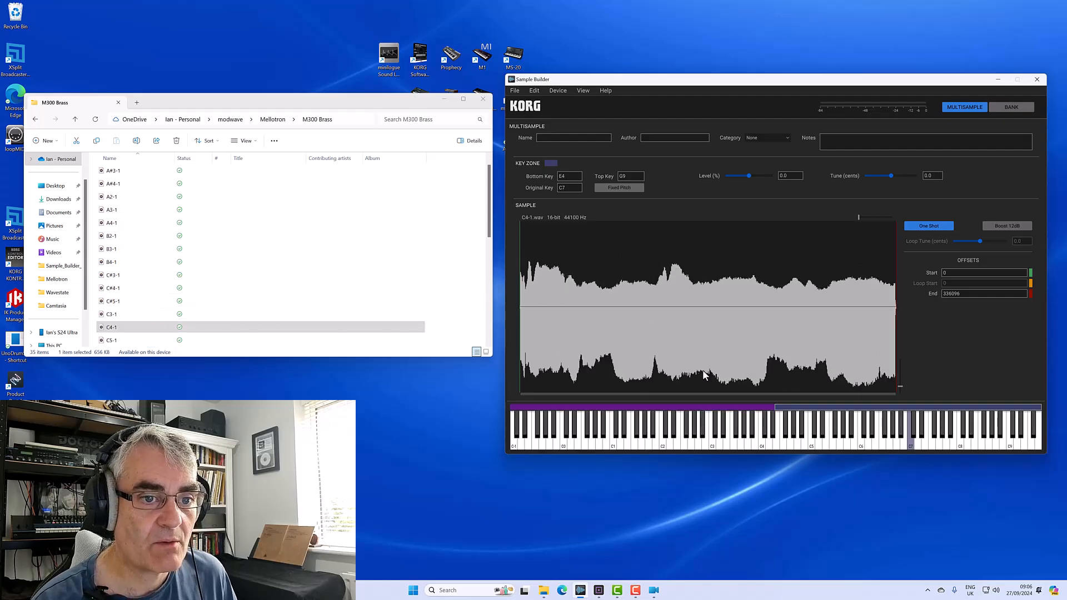
pyautogui.click(744, 408)
pyautogui.press('Delete')
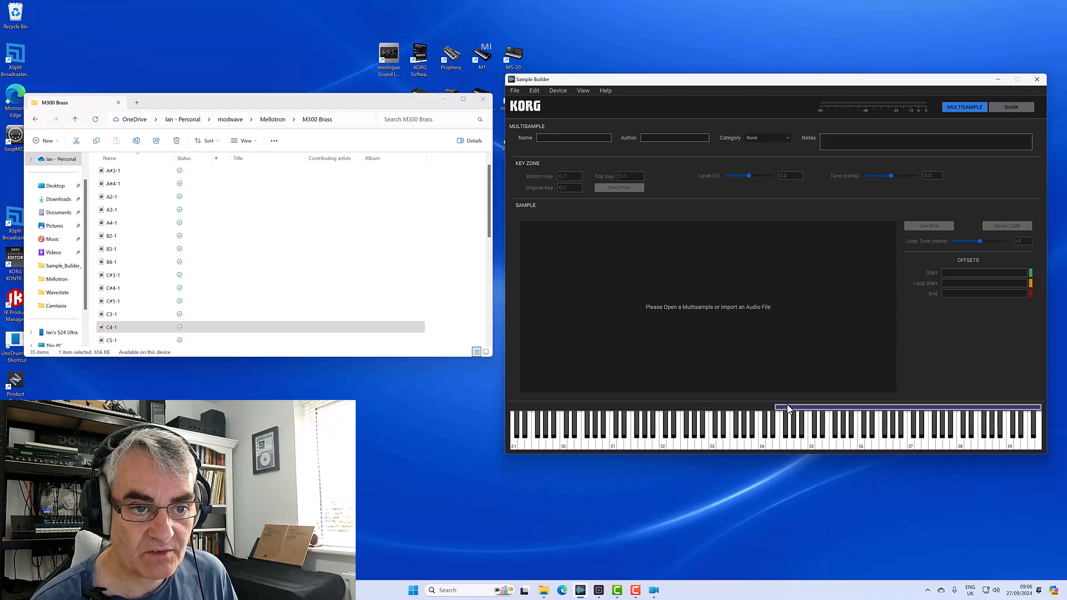
# Rename the C3-1 brass sample file as C3 and import it into the multisample
pyautogui.scroll(-3, 147, 215)
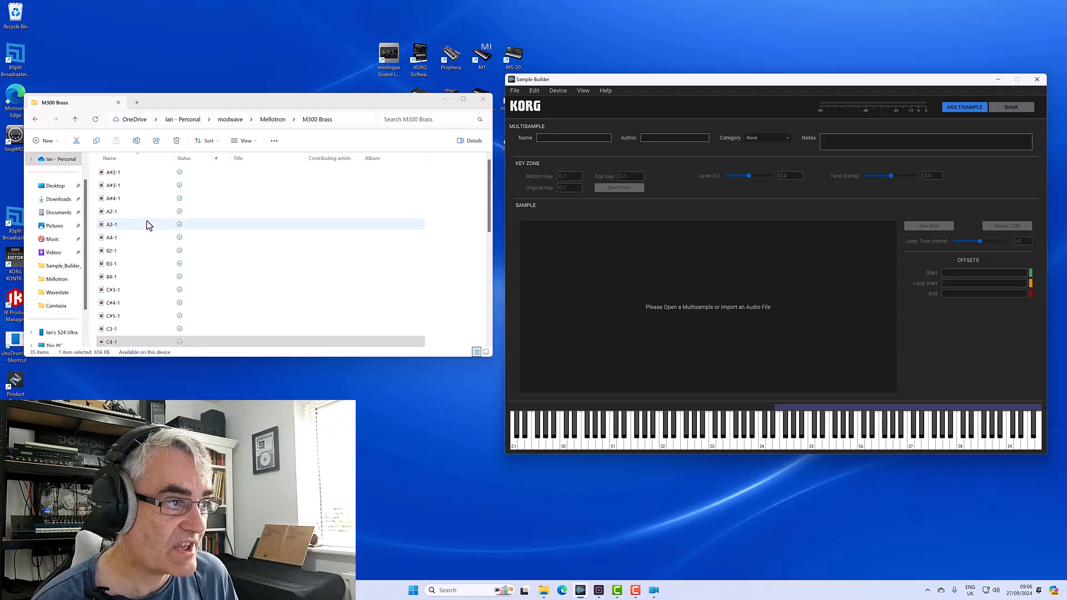
pyautogui.click(120, 224)
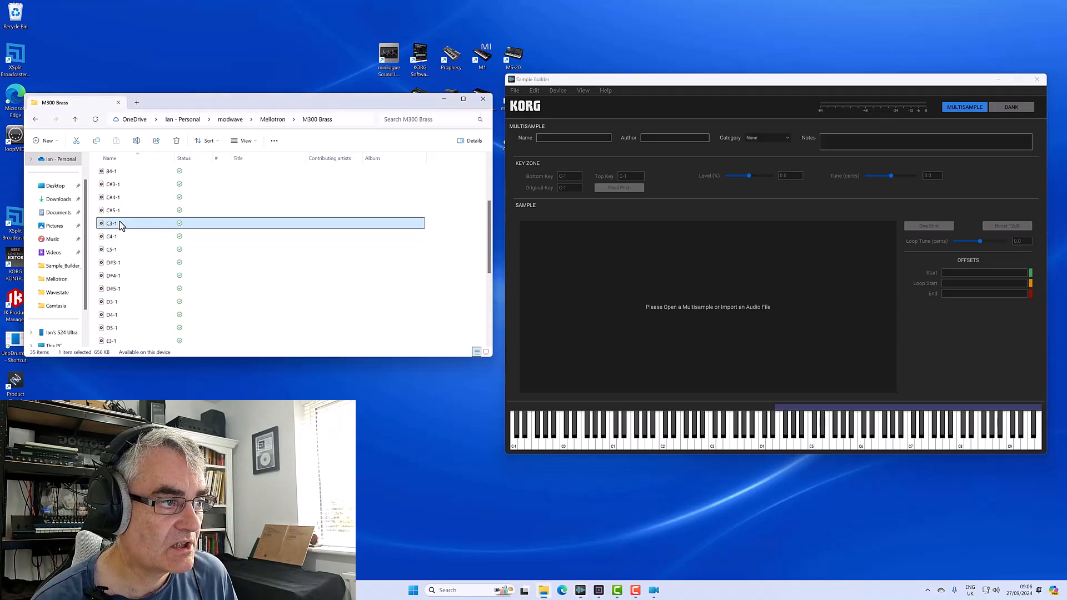
pyautogui.click(123, 225)
pyautogui.press('BackSpace')
pyautogui.press('BackSpace')
pyautogui.press('Return')
pyautogui.click(207, 250)
pyautogui.moveTo(107, 229); pyautogui.dragTo(710, 444)
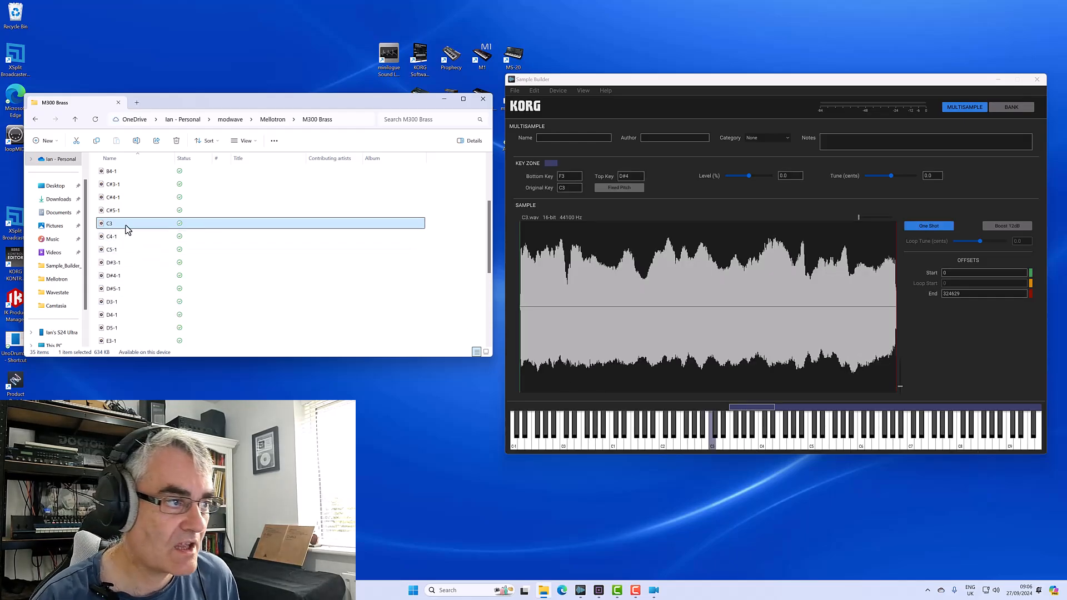
pyautogui.scroll(3, 128, 226)
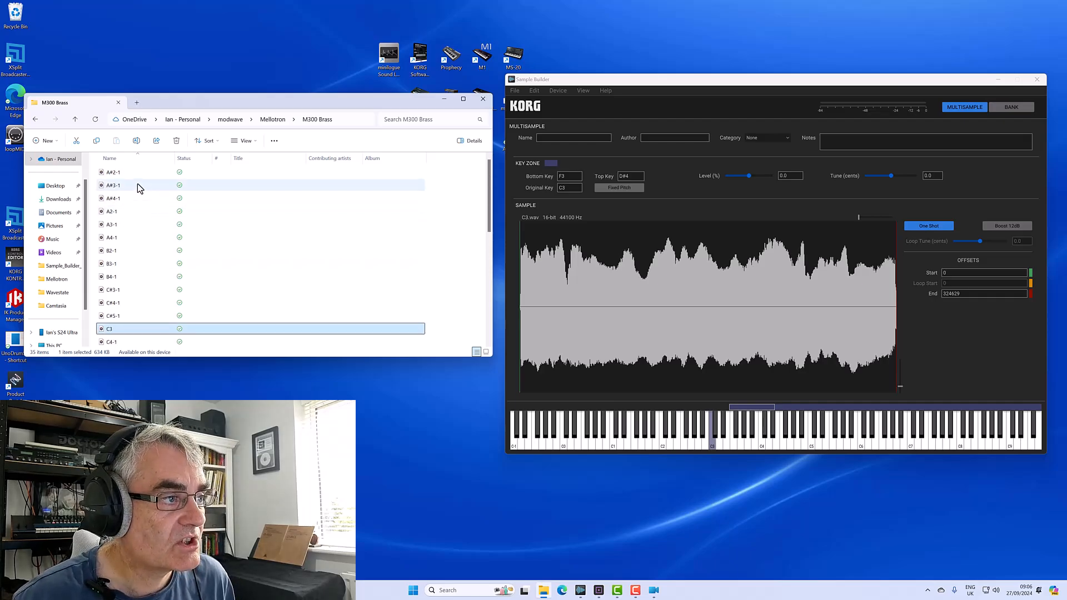
pyautogui.doubleClick(134, 173)
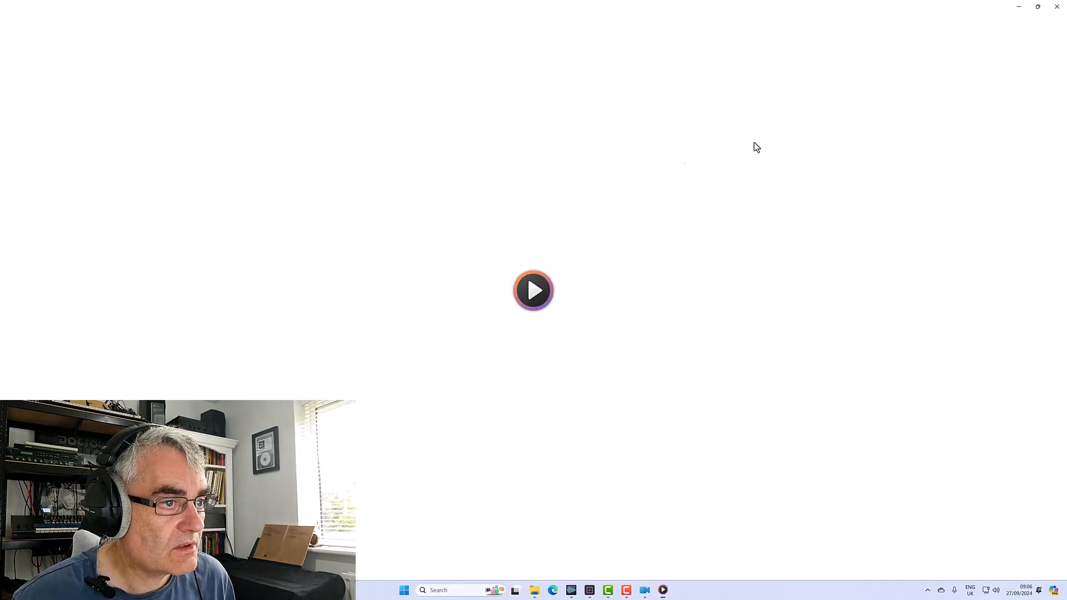
pyautogui.click(1055, 7)
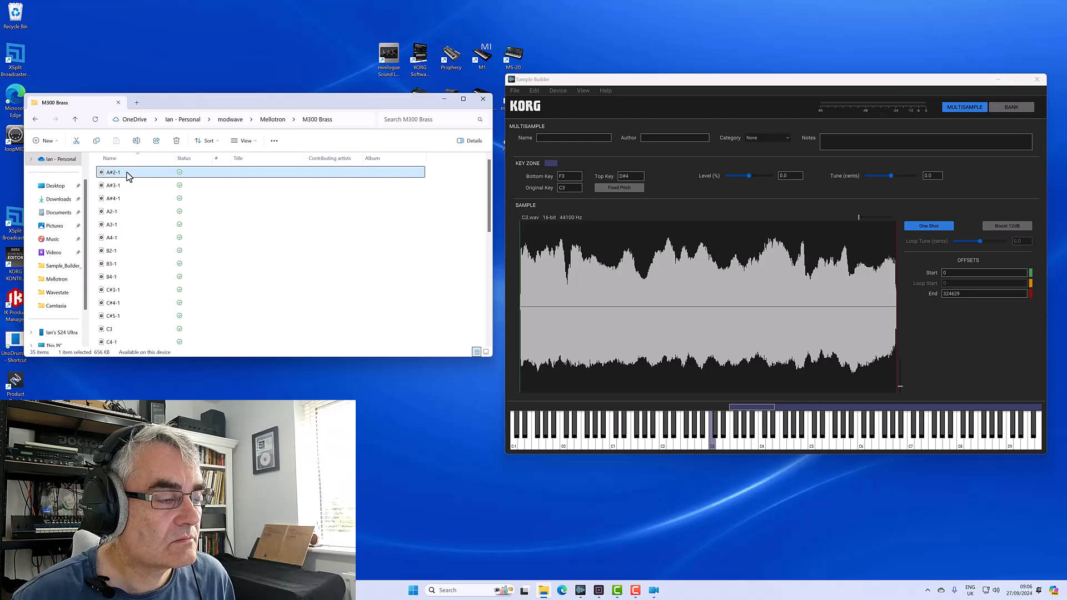
pyautogui.click(127, 173)
pyautogui.click(131, 173)
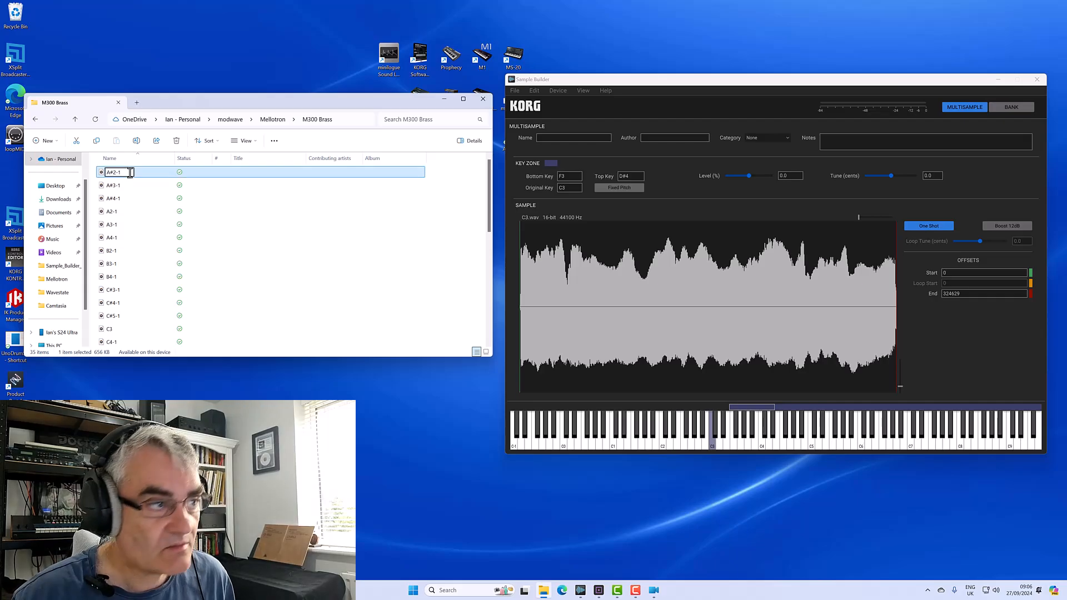
pyautogui.press('BackSpace')
pyautogui.press('BackSpace')
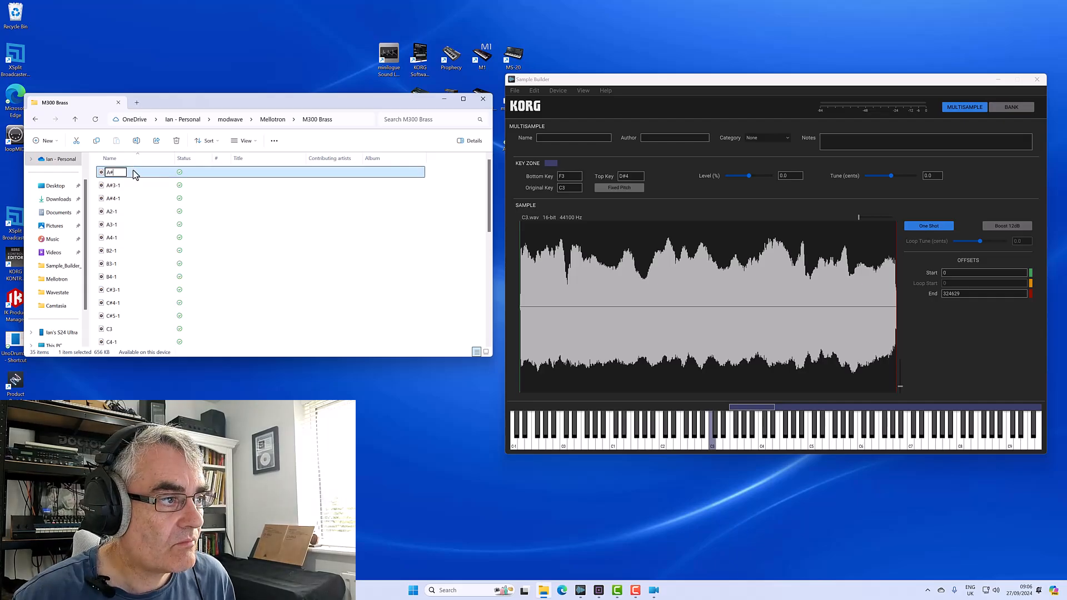
pyautogui.press('Escape')
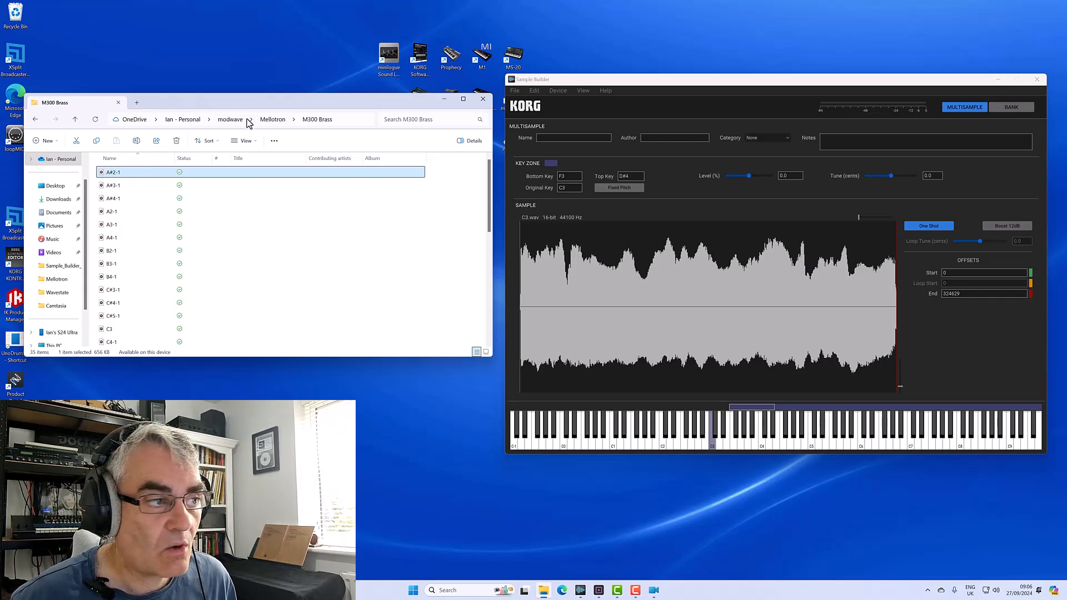
# Open the String Section folder inside Mellotron and create a new empty multisample, discarding the unsaved changes
pyautogui.click(272, 119)
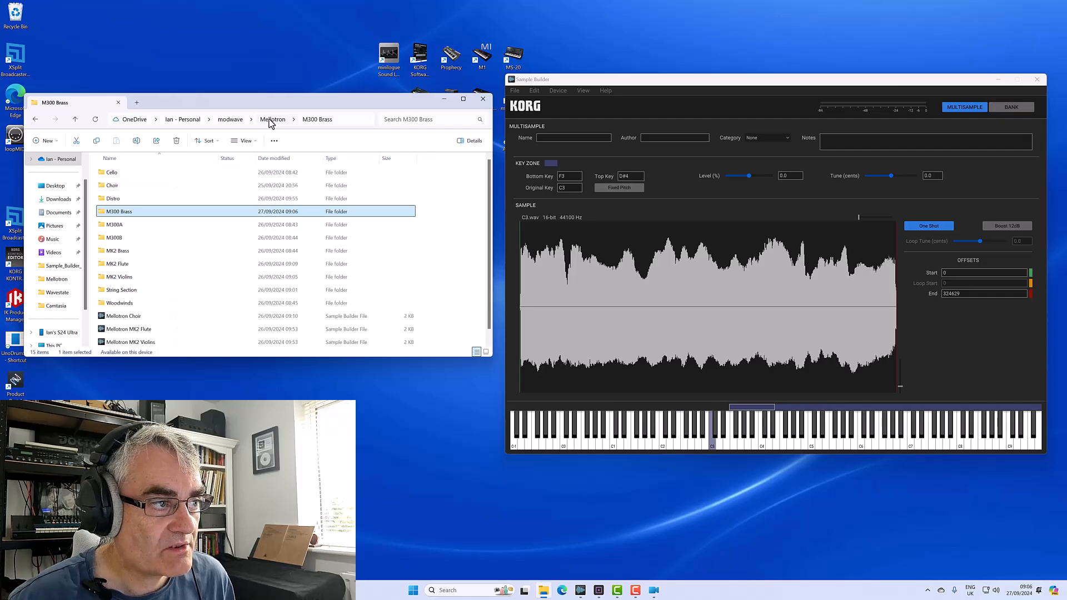
pyautogui.doubleClick(134, 291)
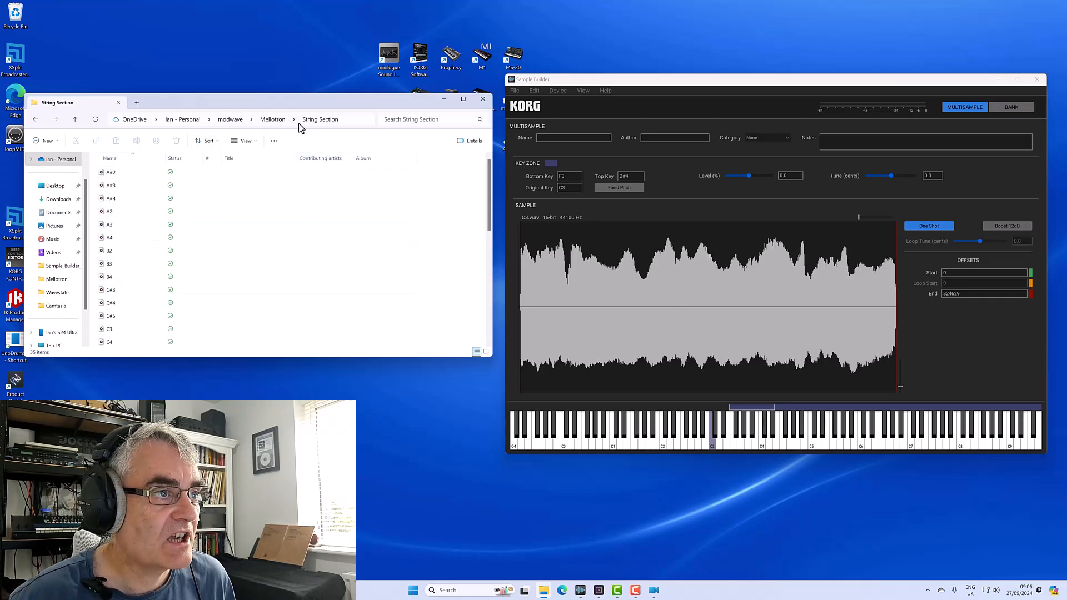
pyautogui.click(517, 92)
pyautogui.click(528, 100)
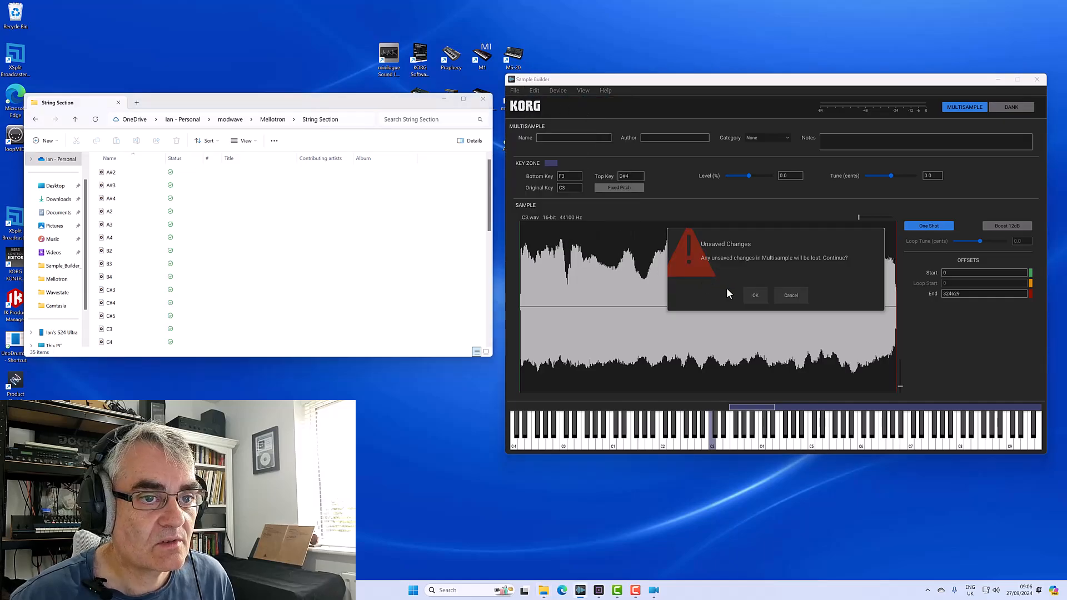
pyautogui.click(741, 293)
# Import all the note samples in the String Section folder into the new multisample
pyautogui.click(221, 250)
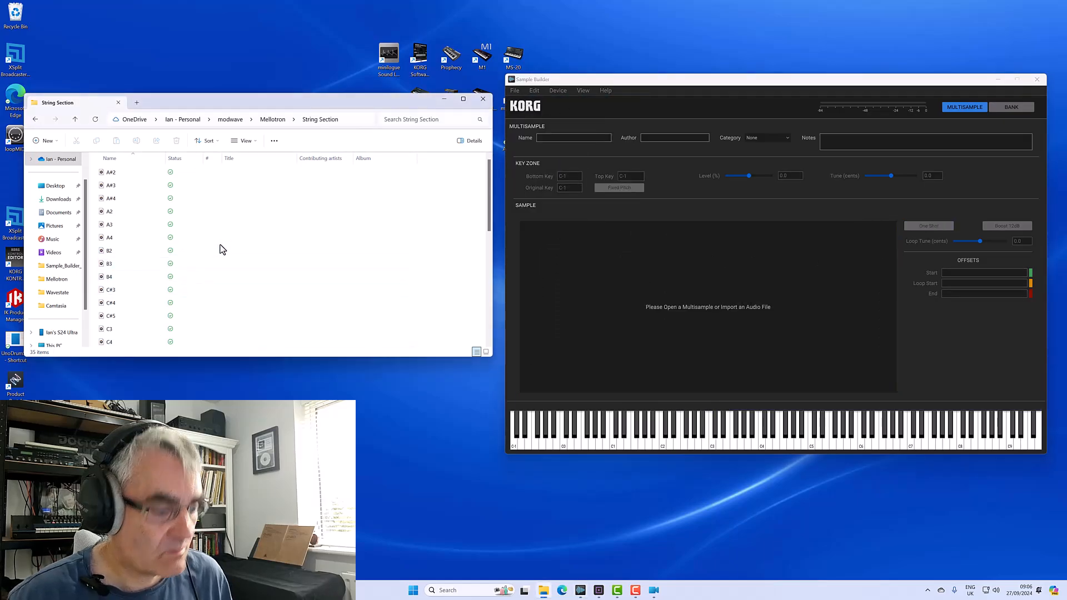
pyautogui.hotkey('ctrl', 'a')
pyautogui.moveTo(109, 238); pyautogui.dragTo(723, 445)
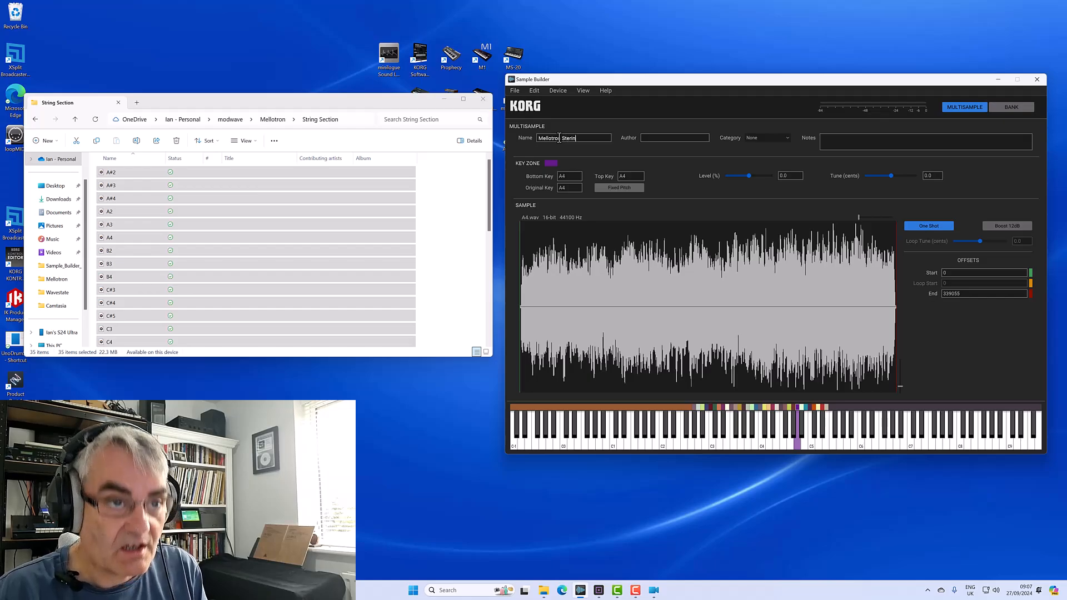
# Name the multisample Mellotron String Section, enter the author's name, and set the notes to Demo
pyautogui.press('BackSpace')
pyautogui.write('r')
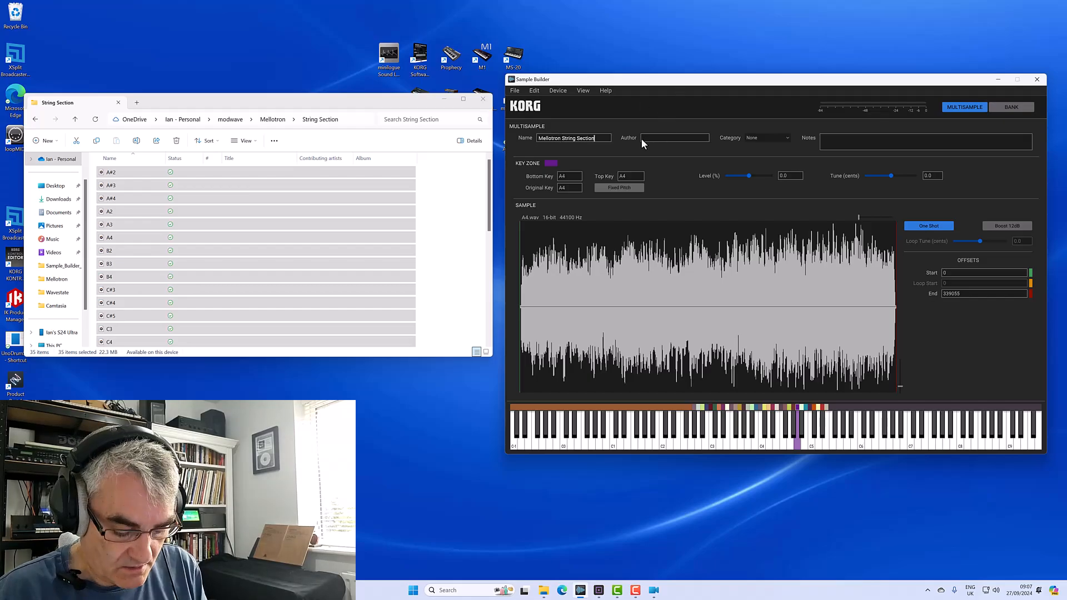
pyautogui.click(659, 139)
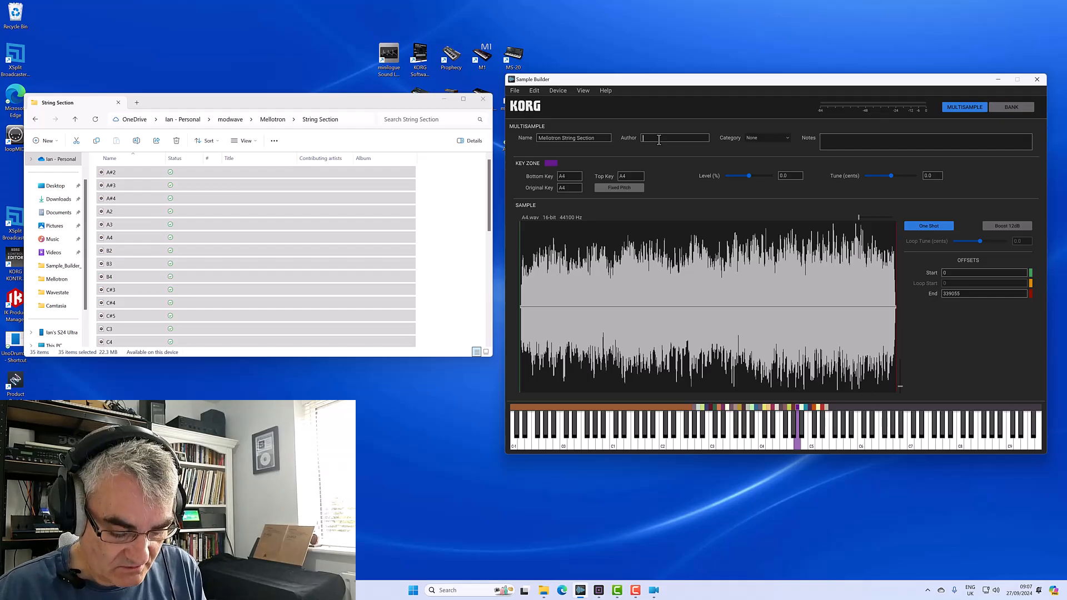
pyautogui.write('Ian Dixon')
pyautogui.click(833, 145)
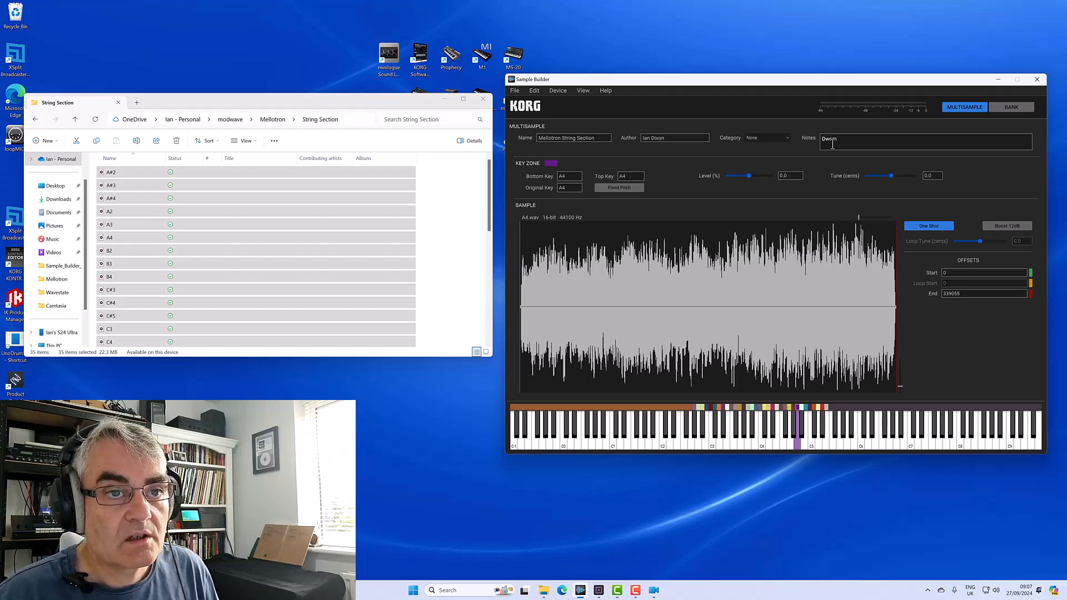
pyautogui.press('BackSpace')
pyautogui.press('BackSpace')
pyautogui.write('emo')
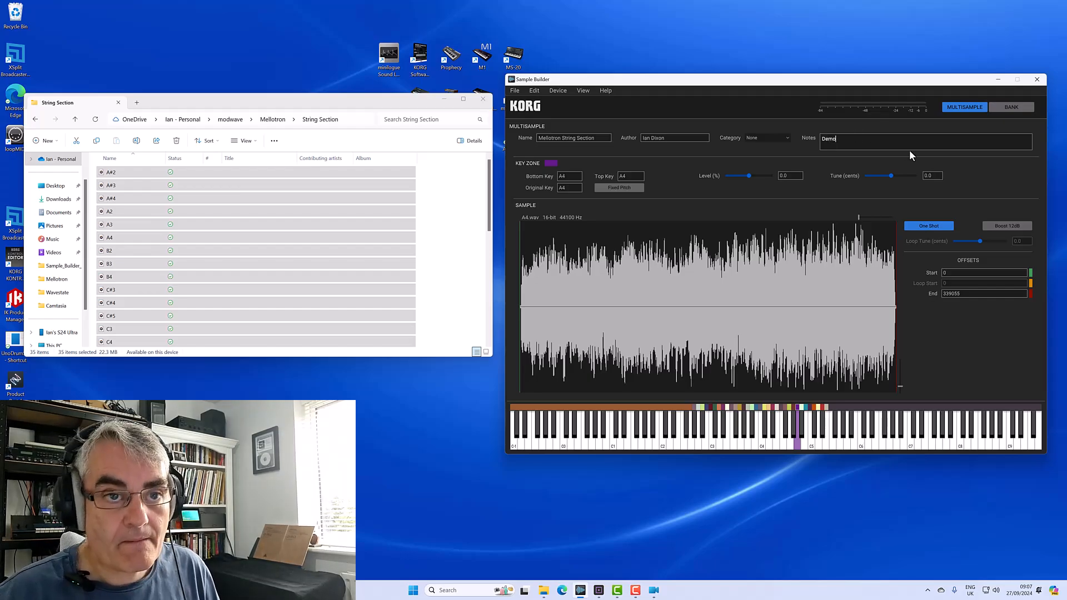
# Save the multisample as Mellotron String Section in the Mellotron folder, replacing the existing file
pyautogui.click(515, 91)
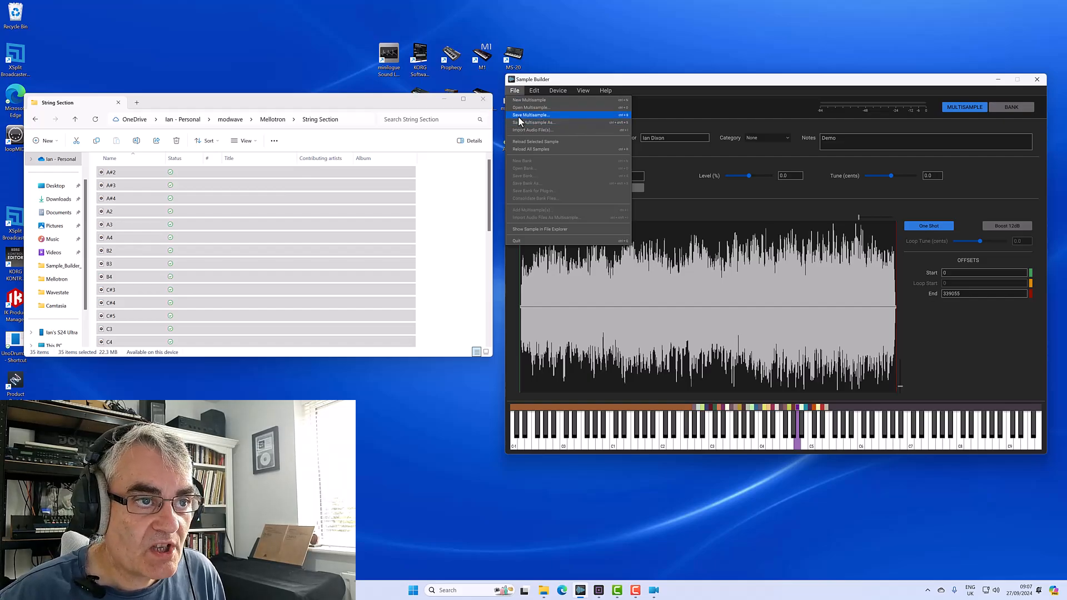
pyautogui.click(519, 115)
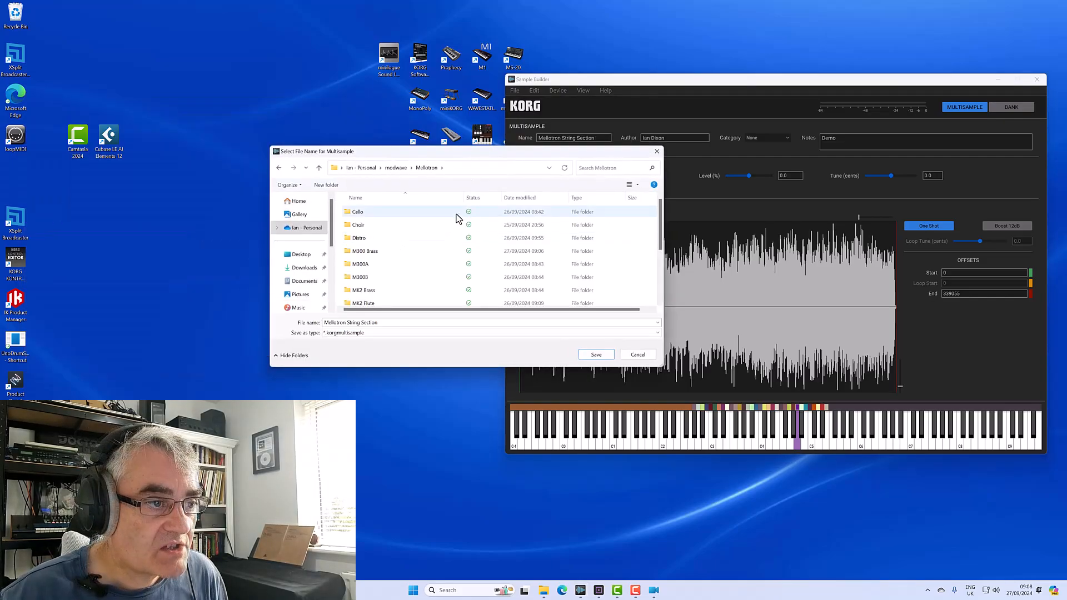
pyautogui.scroll(-3, 444, 259)
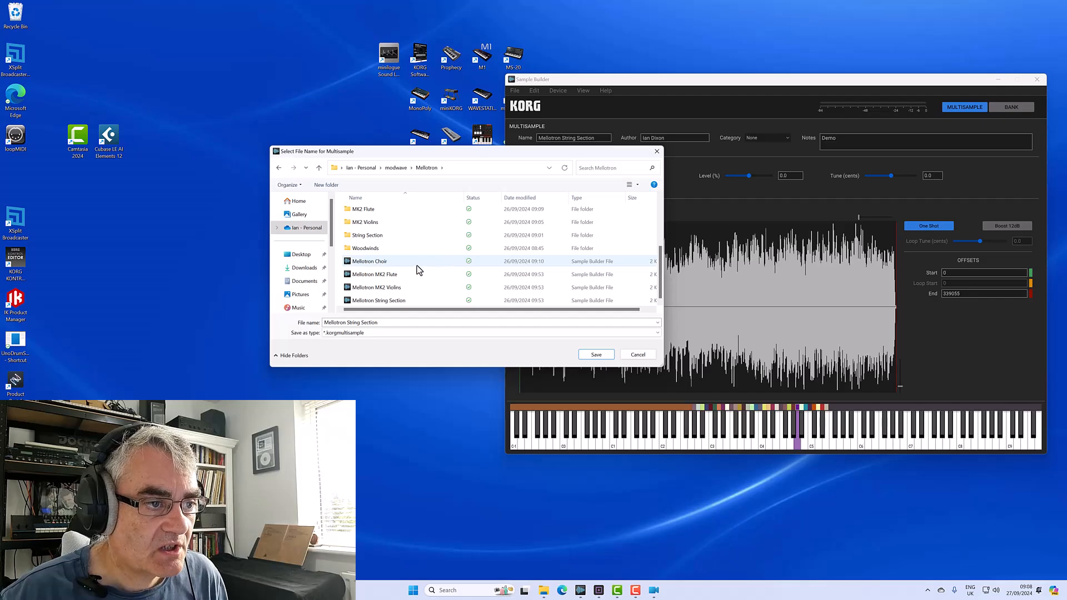
pyautogui.click(387, 303)
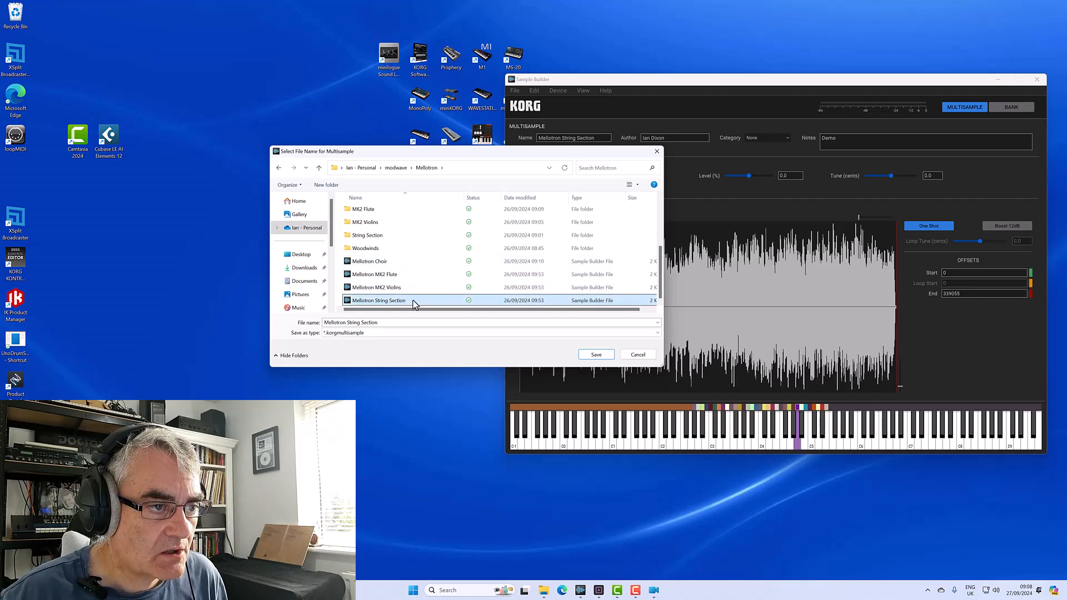
pyautogui.click(588, 358)
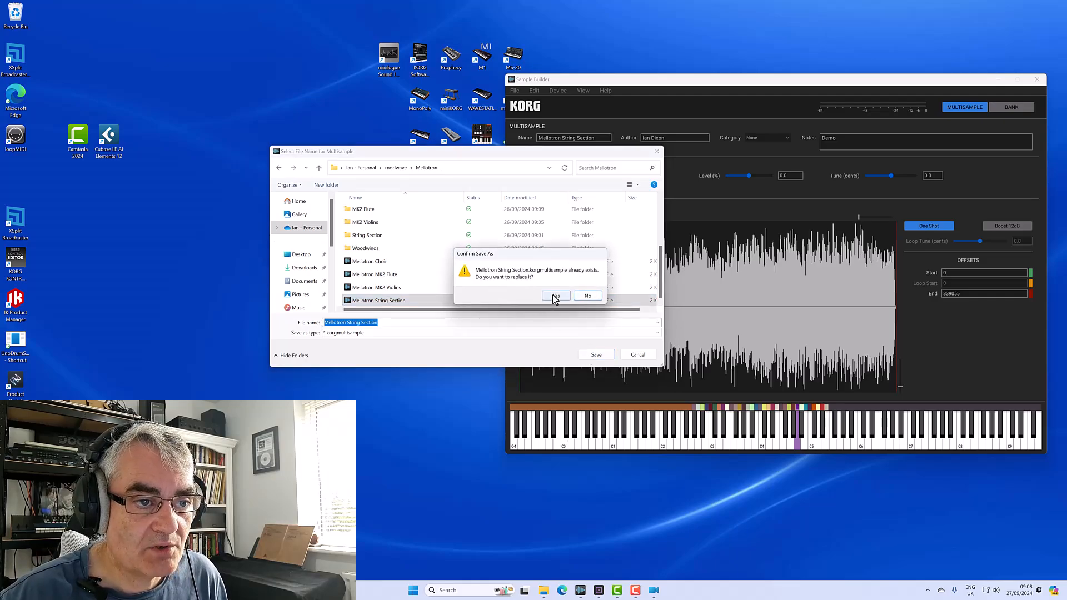
pyautogui.click(555, 299)
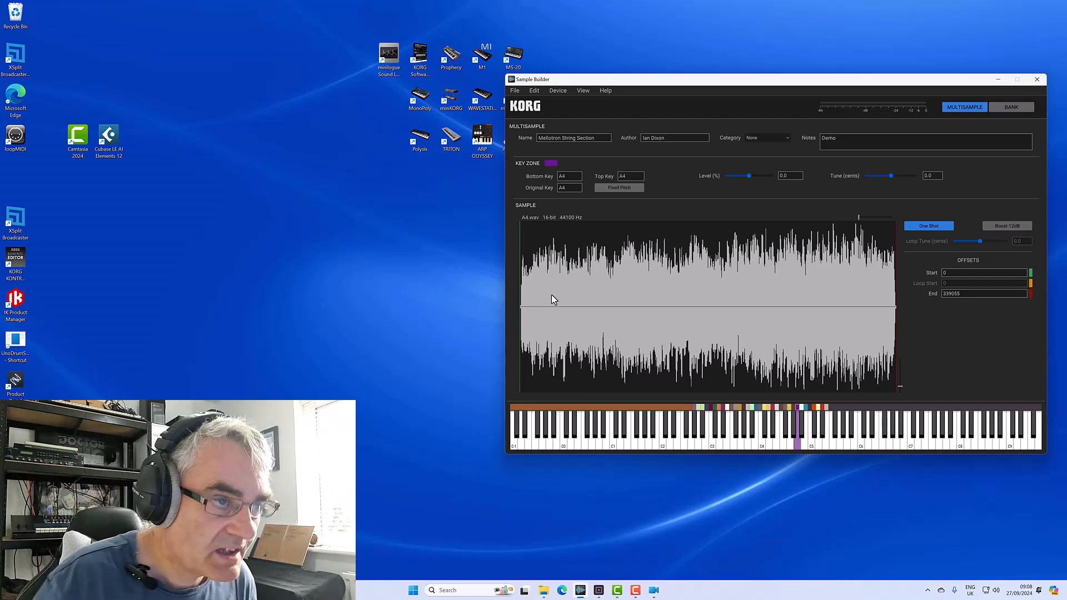
# Show the sample bank and select the Mellotron String Section multisample in its list
pyautogui.click(1002, 109)
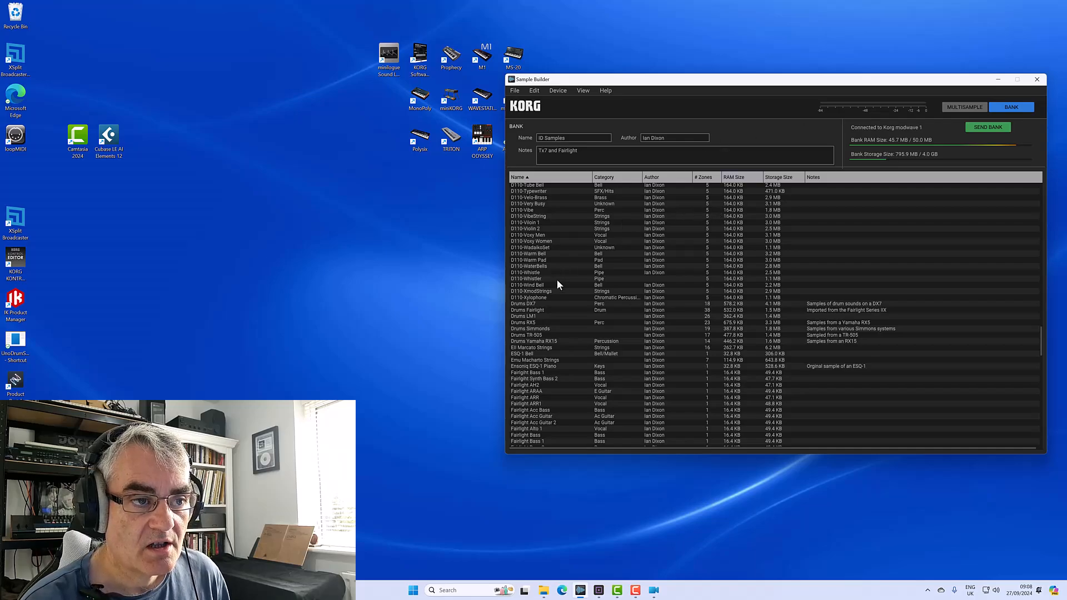
pyautogui.scroll(-6, 553, 292)
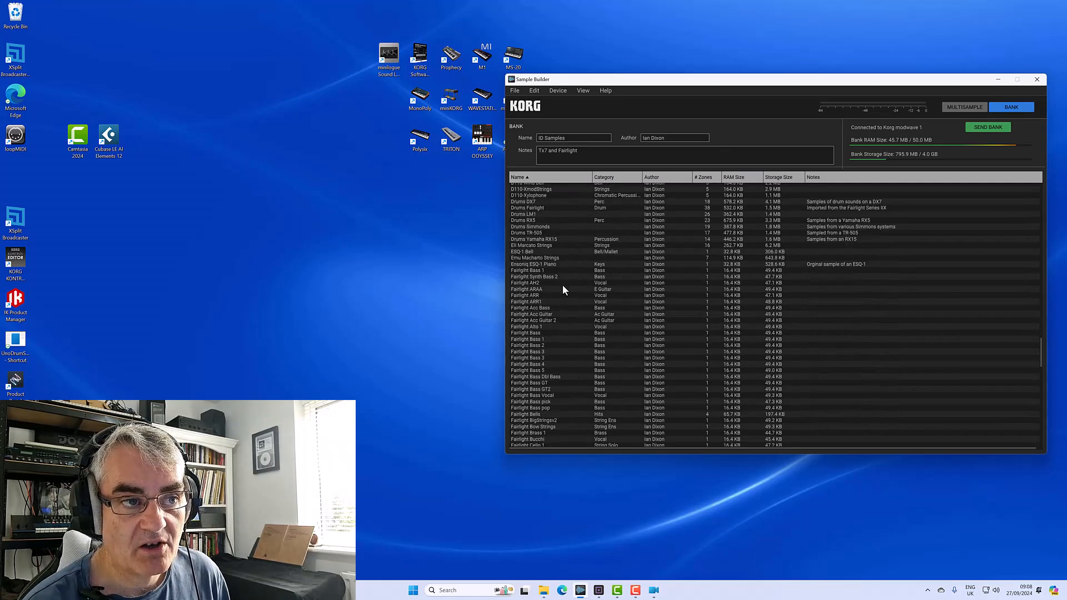
pyautogui.scroll(-5, 617, 217)
pyautogui.scroll(-7, 621, 225)
pyautogui.click(577, 284)
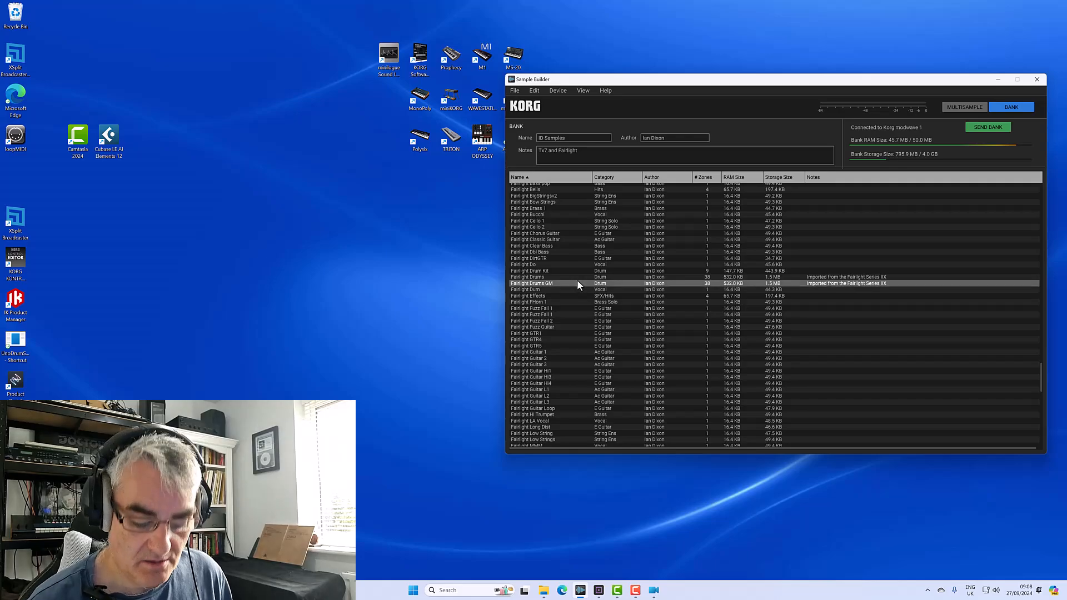
pyautogui.scroll(-20, 583, 281)
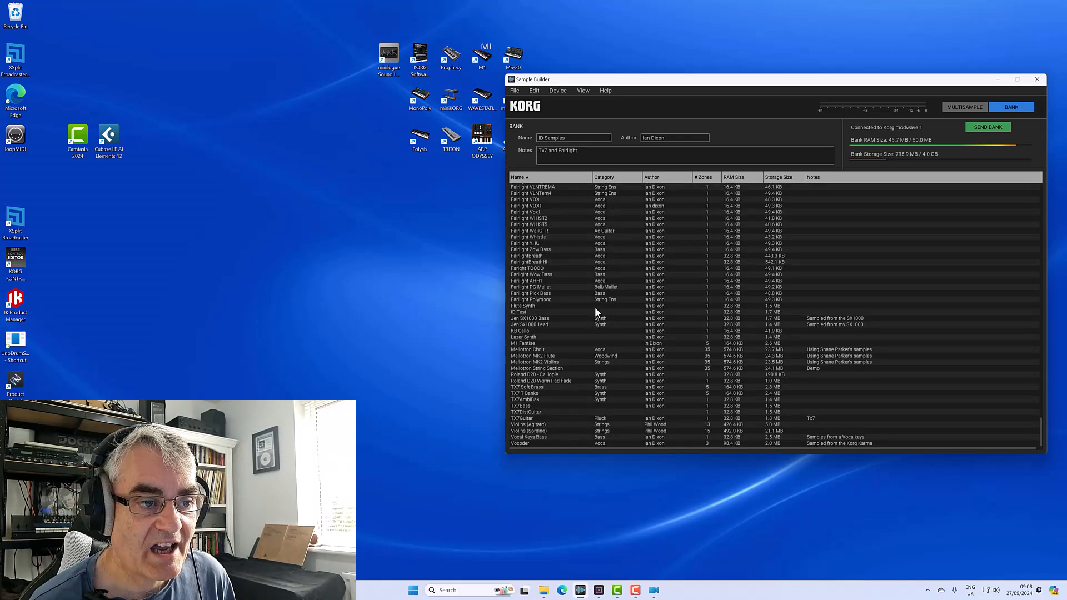
pyautogui.click(536, 369)
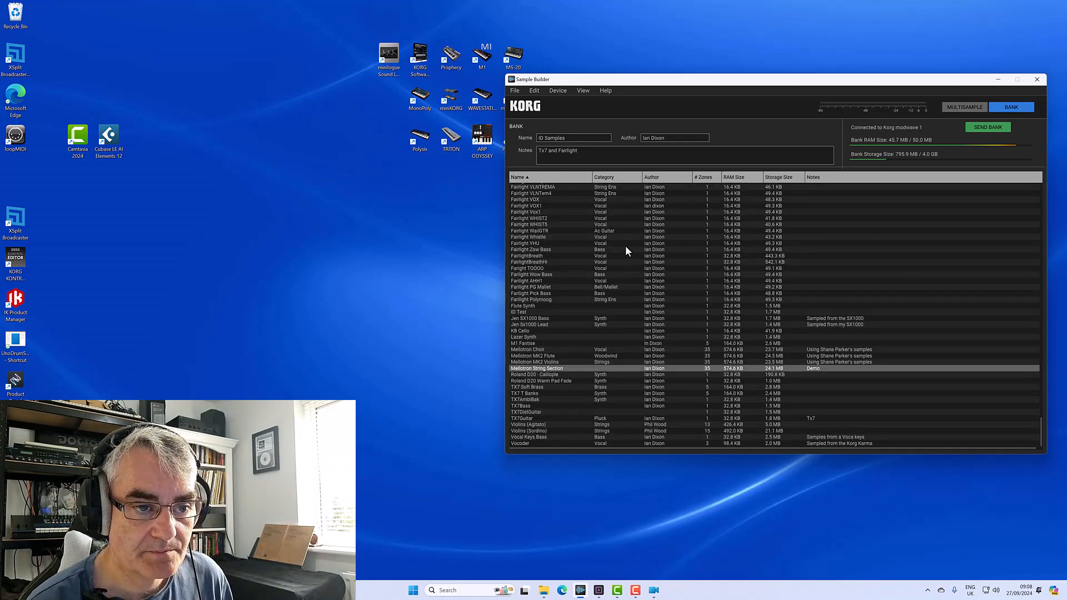
# Save the ID Samples bank
pyautogui.click(515, 91)
pyautogui.click(524, 176)
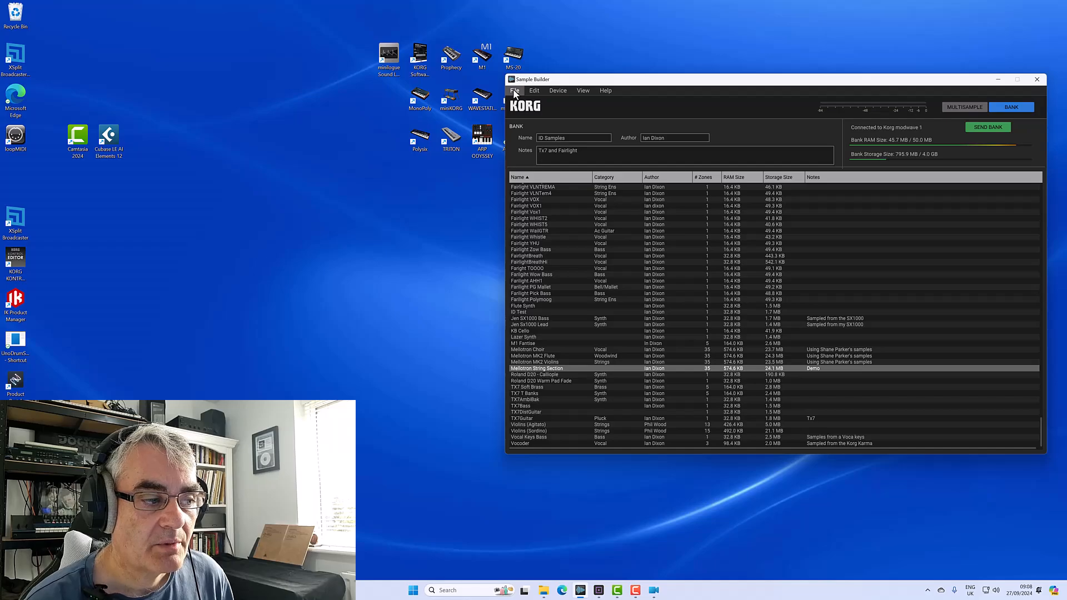
pyautogui.click(514, 91)
pyautogui.click(781, 84)
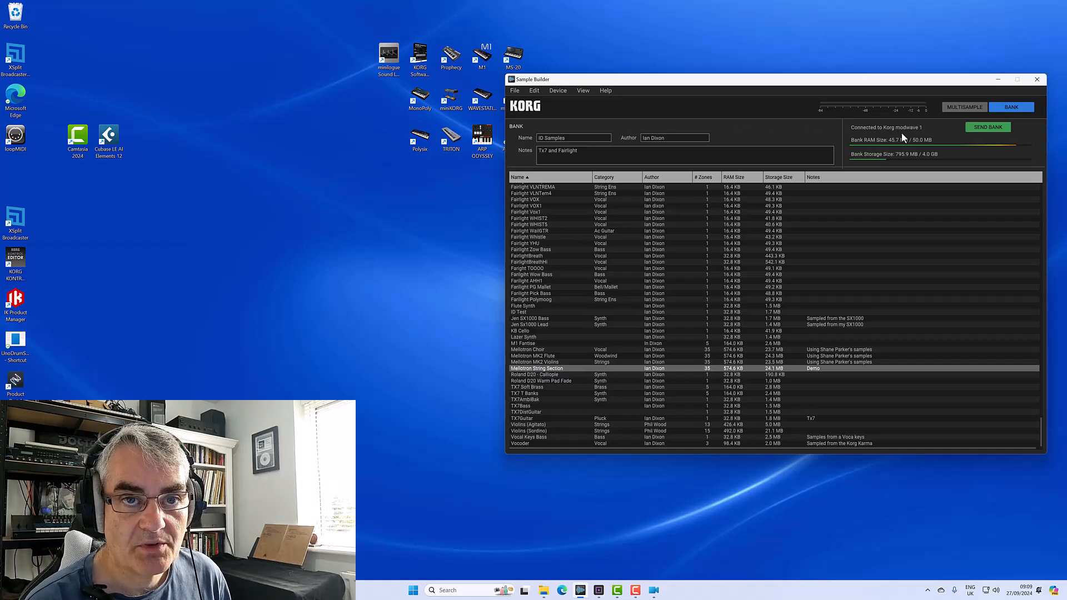
# Choose wavestate module 1 as the device connected to the bank
pyautogui.click(561, 92)
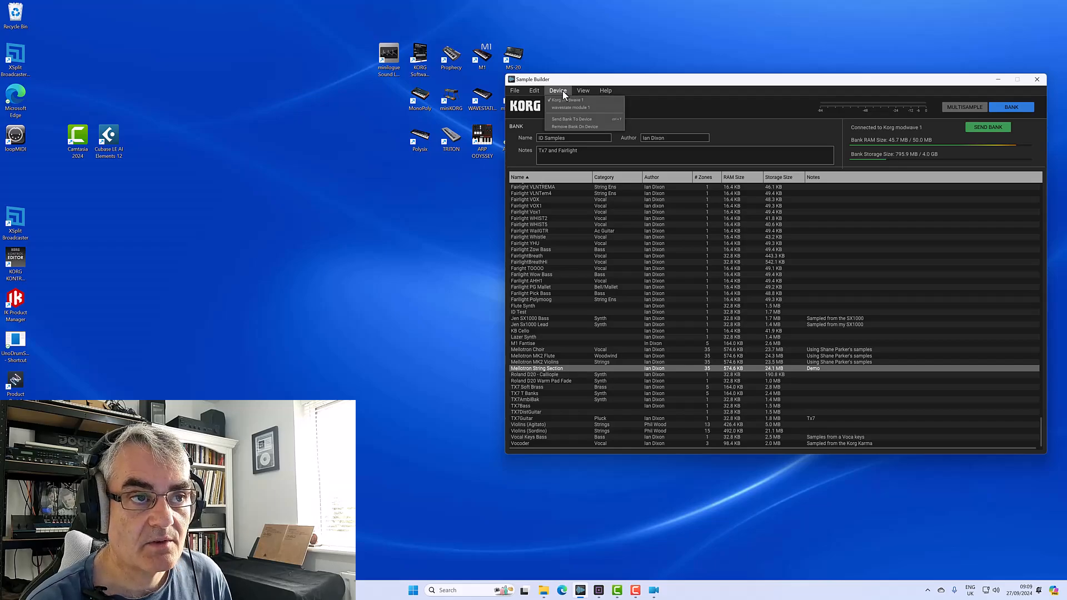
pyautogui.click(565, 108)
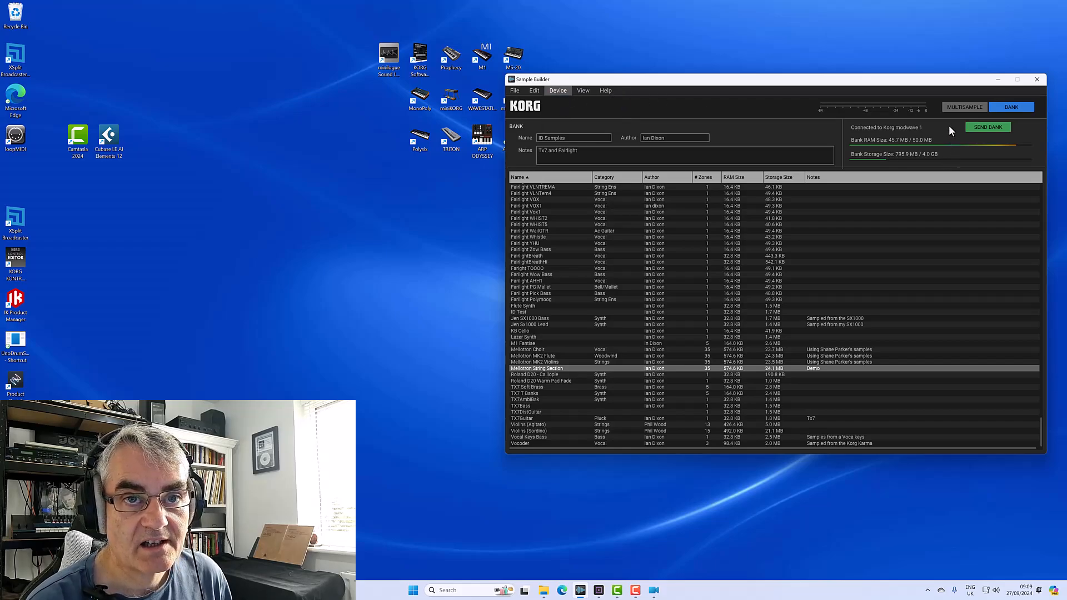
pyautogui.click(558, 92)
pyautogui.click(565, 110)
# Switch to modwave native and check which folder it loads user sample banks from
pyautogui.click(515, 92)
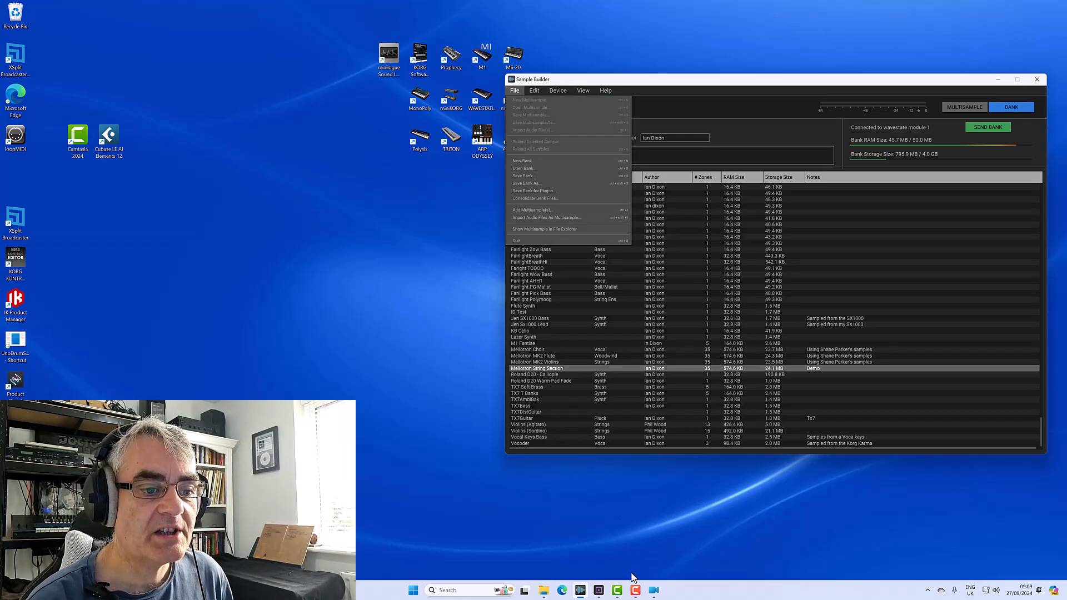
pyautogui.click(599, 591)
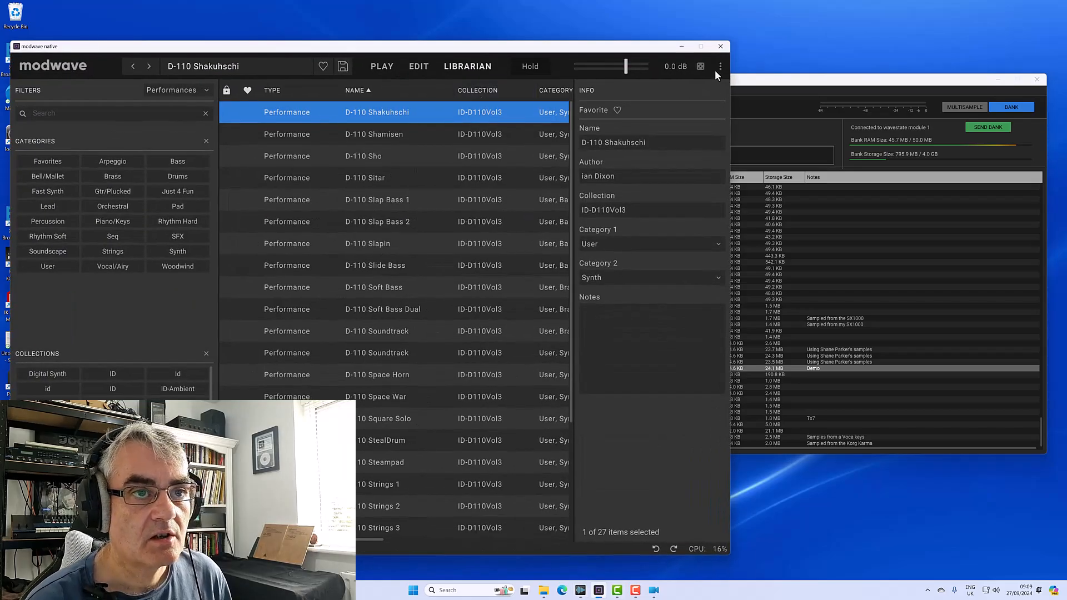
pyautogui.click(721, 67)
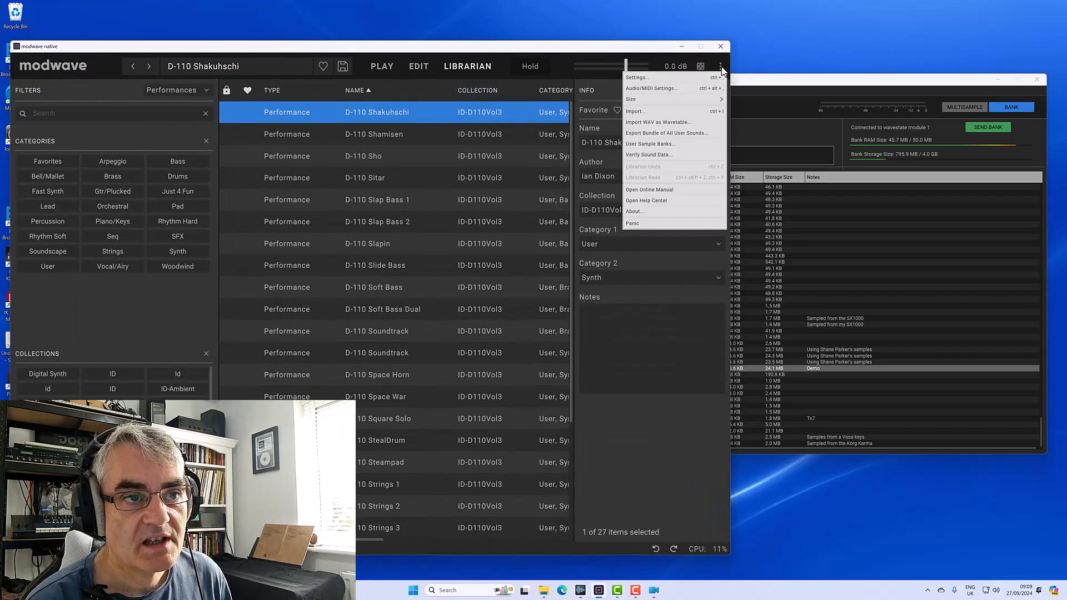
pyautogui.click(640, 156)
pyautogui.click(406, 332)
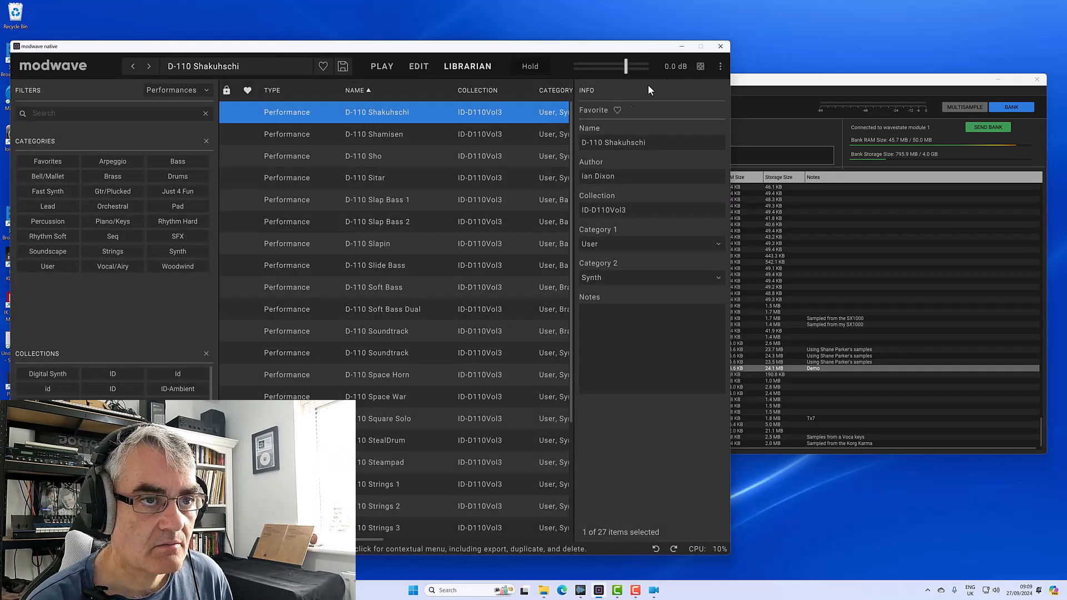
pyautogui.click(721, 67)
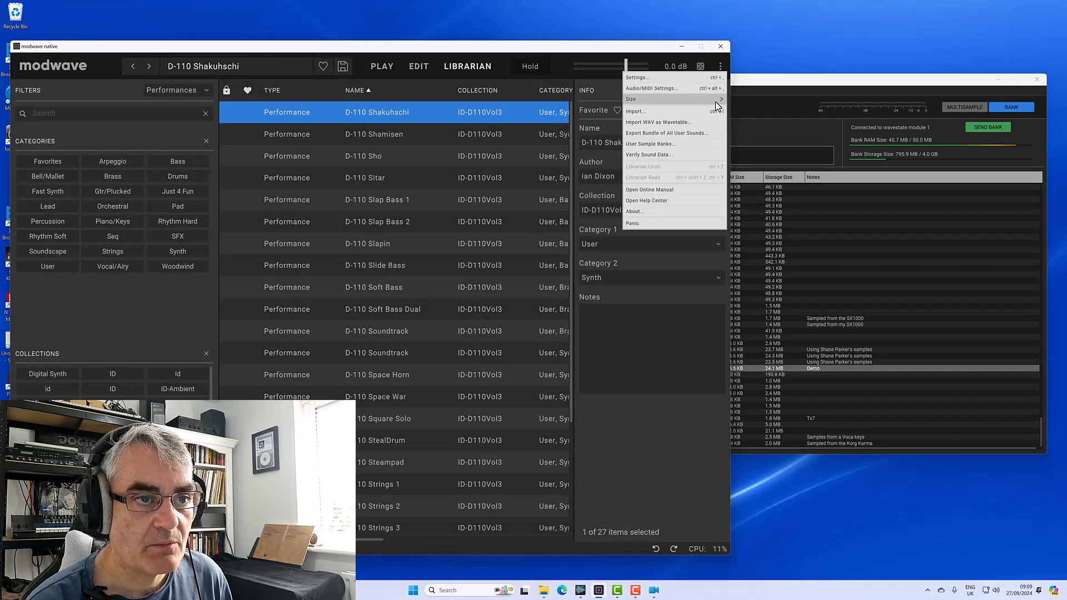
pyautogui.click(650, 144)
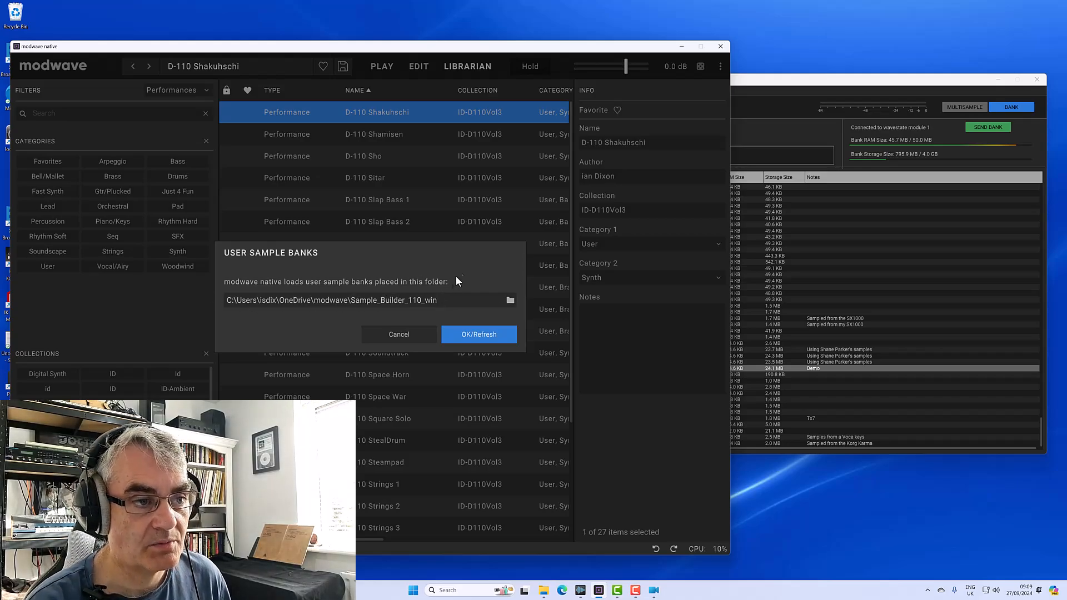
# Switch to Sample Builder, save the bank for the plug-in as ID Samples in Sample_Builder_110_win, replacing the existing file, and close modwave native
pyautogui.click(801, 78)
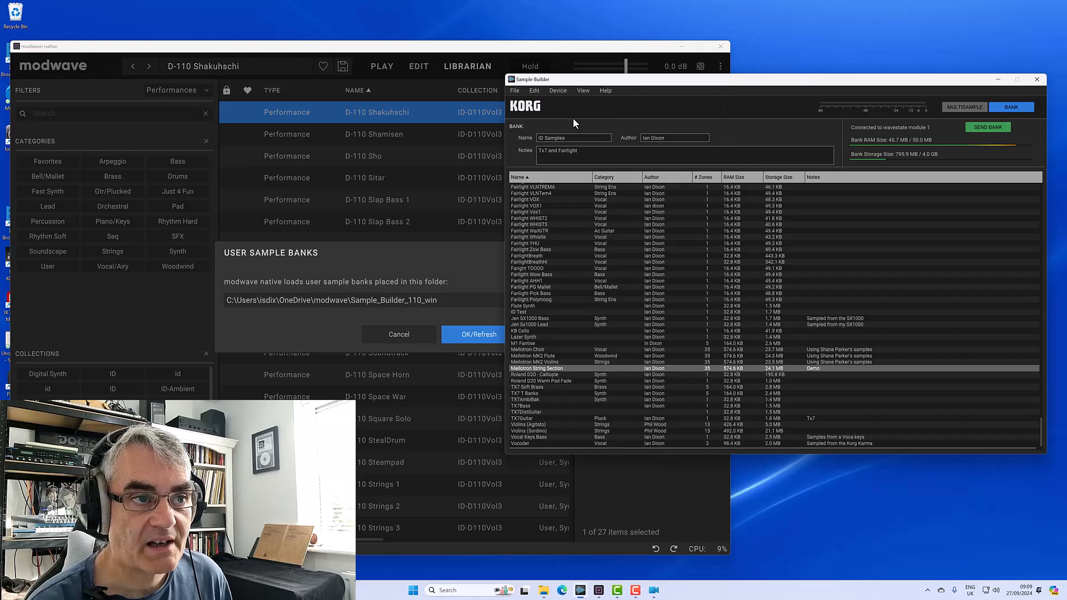
pyautogui.click(515, 91)
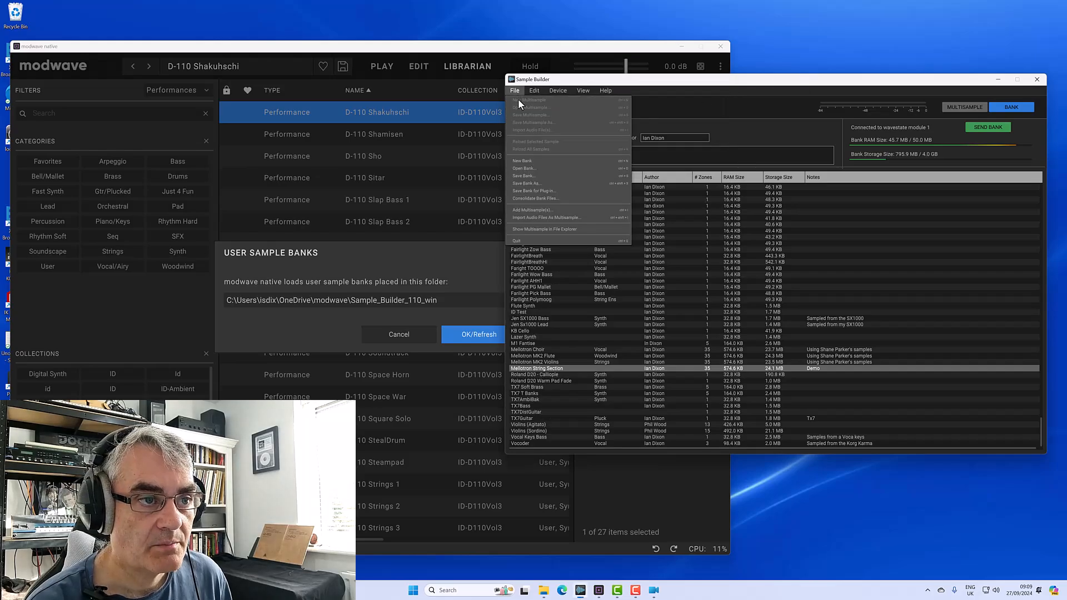
pyautogui.click(551, 192)
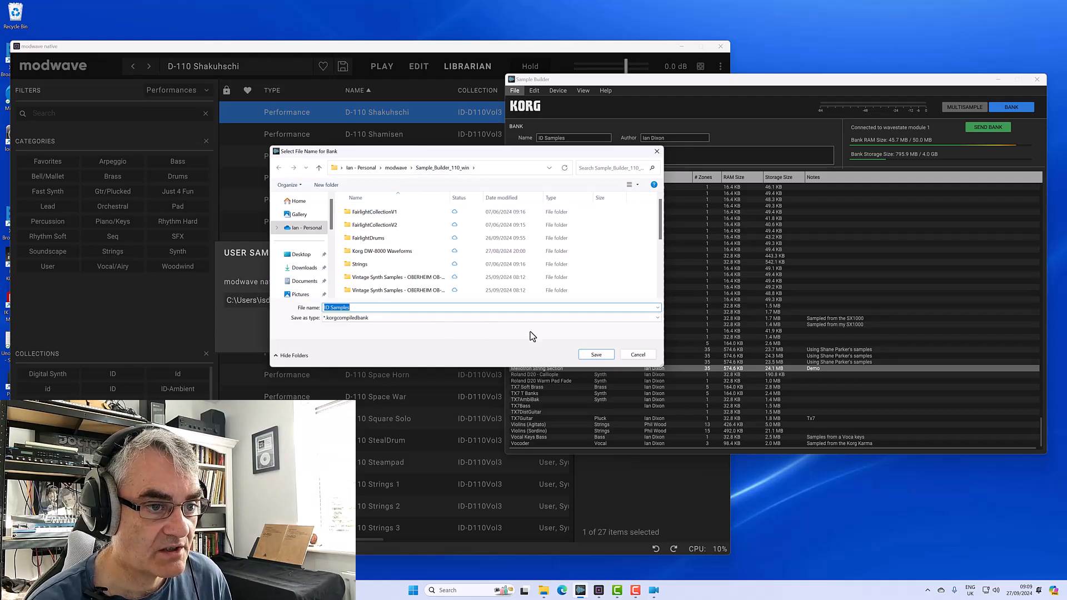
pyautogui.click(597, 357)
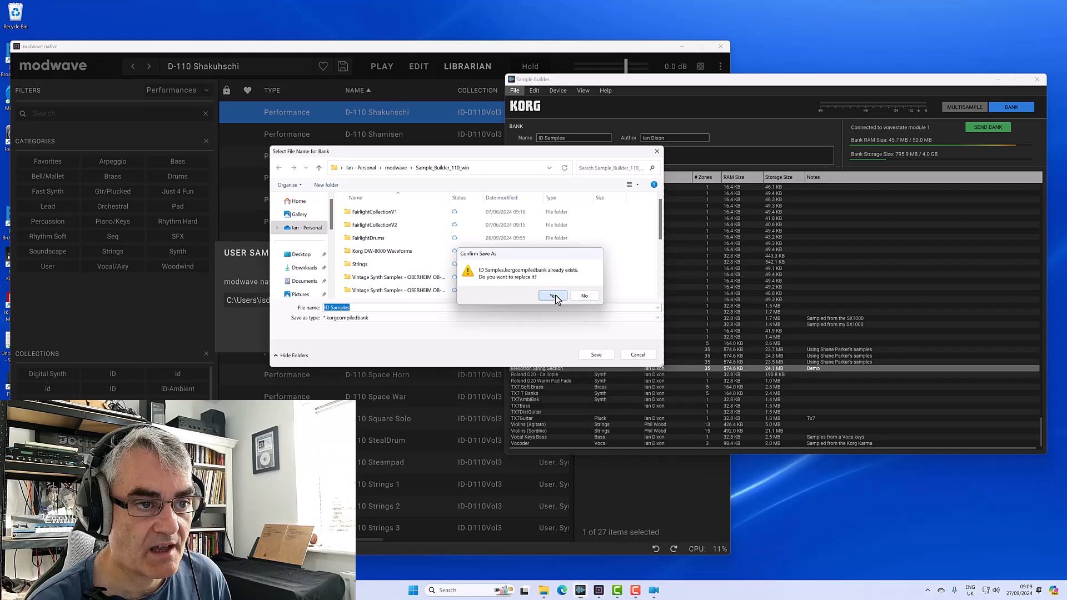
pyautogui.click(554, 299)
pyautogui.click(389, 334)
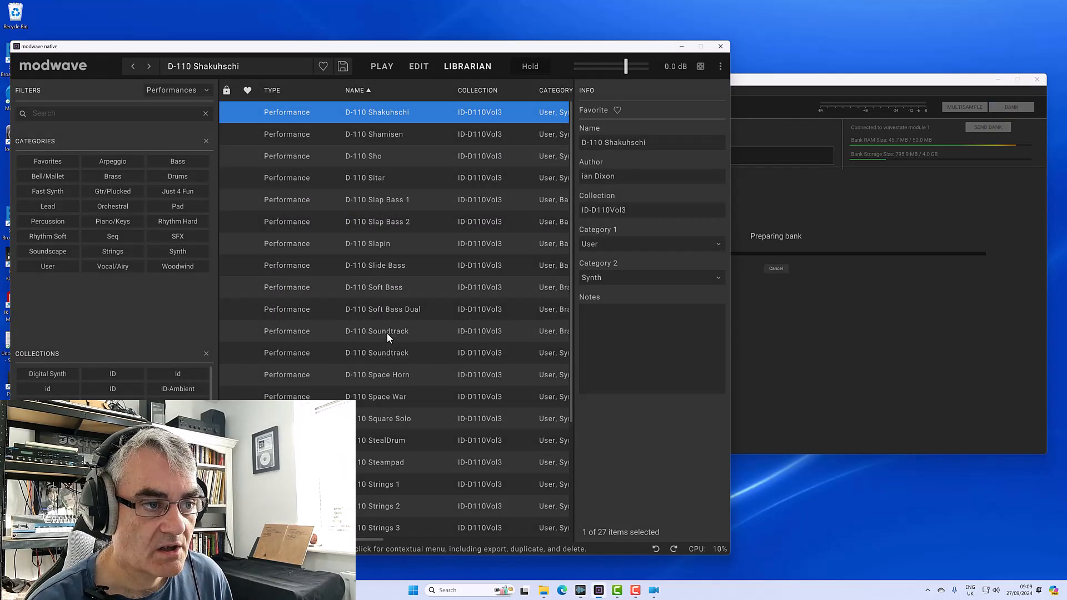
pyautogui.click(721, 47)
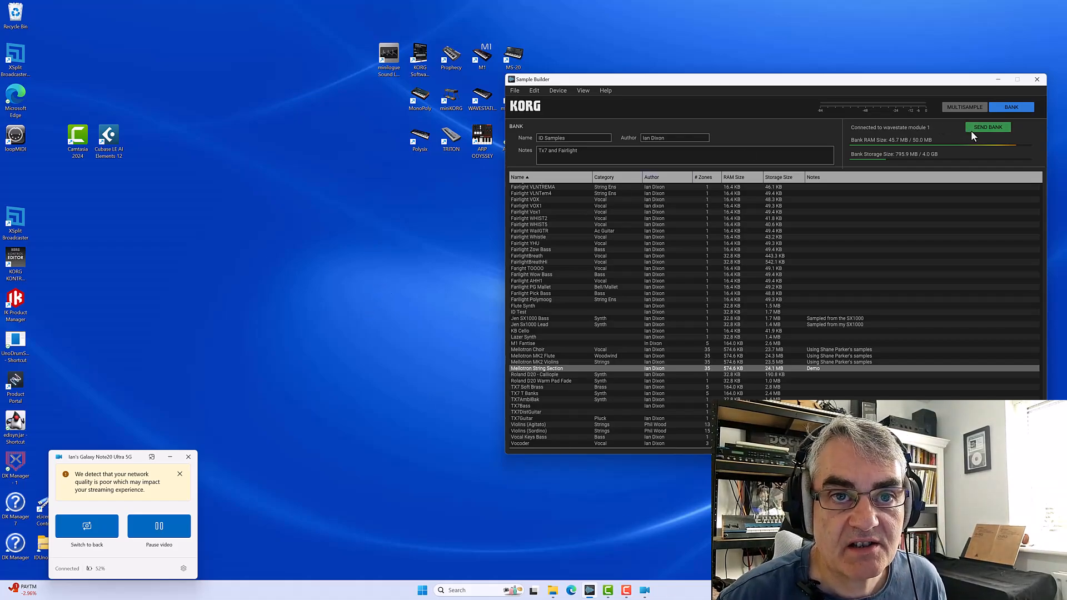
# Set the target device to wavestate module 1 and send the bank to it
pyautogui.click(566, 91)
pyautogui.click(559, 100)
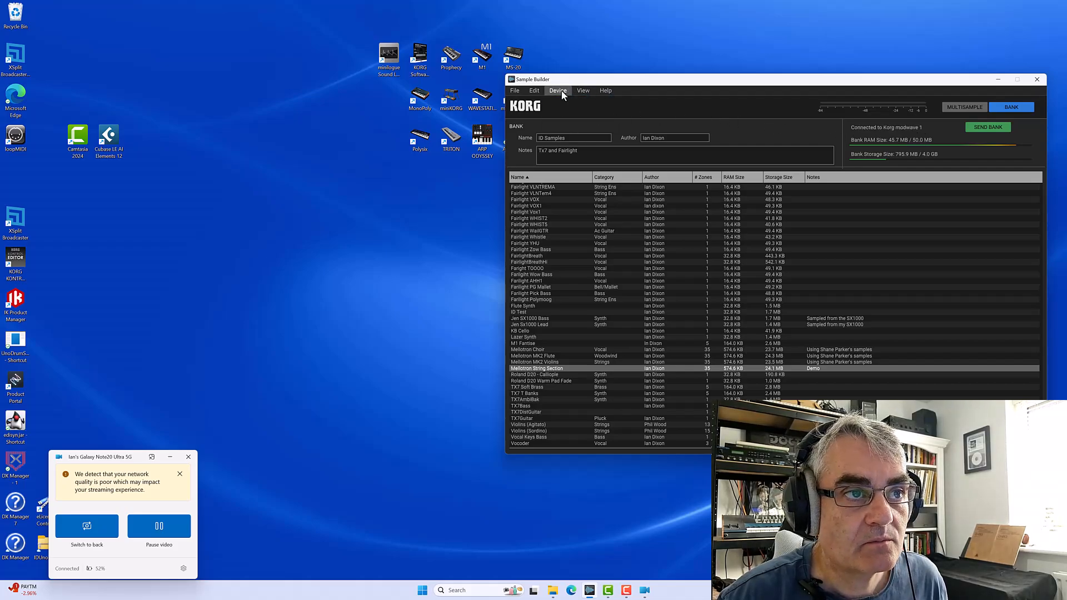
pyautogui.click(560, 90)
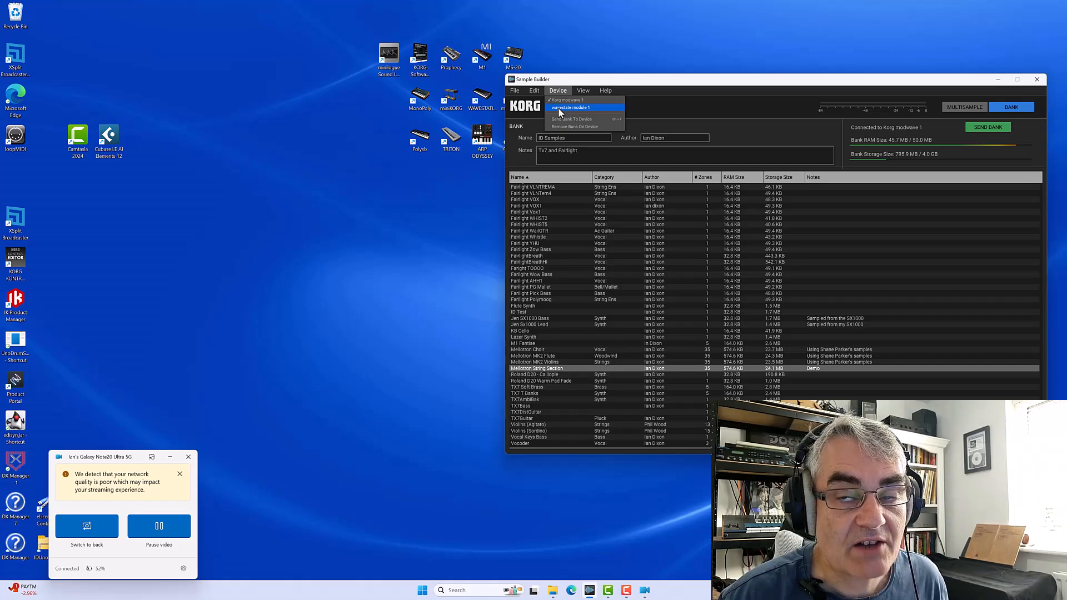
pyautogui.click(559, 110)
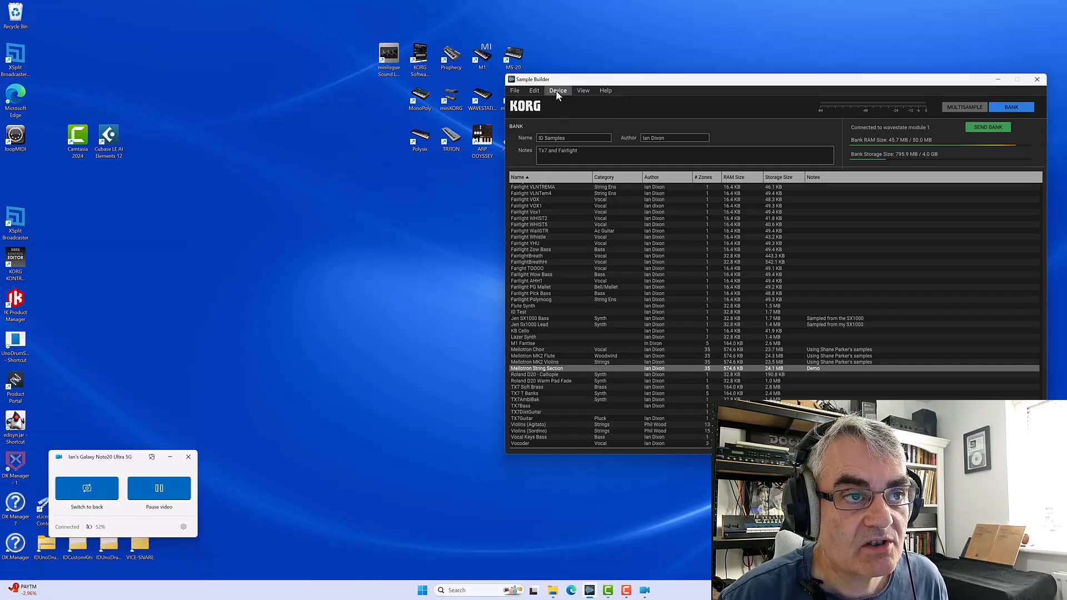
pyautogui.click(988, 127)
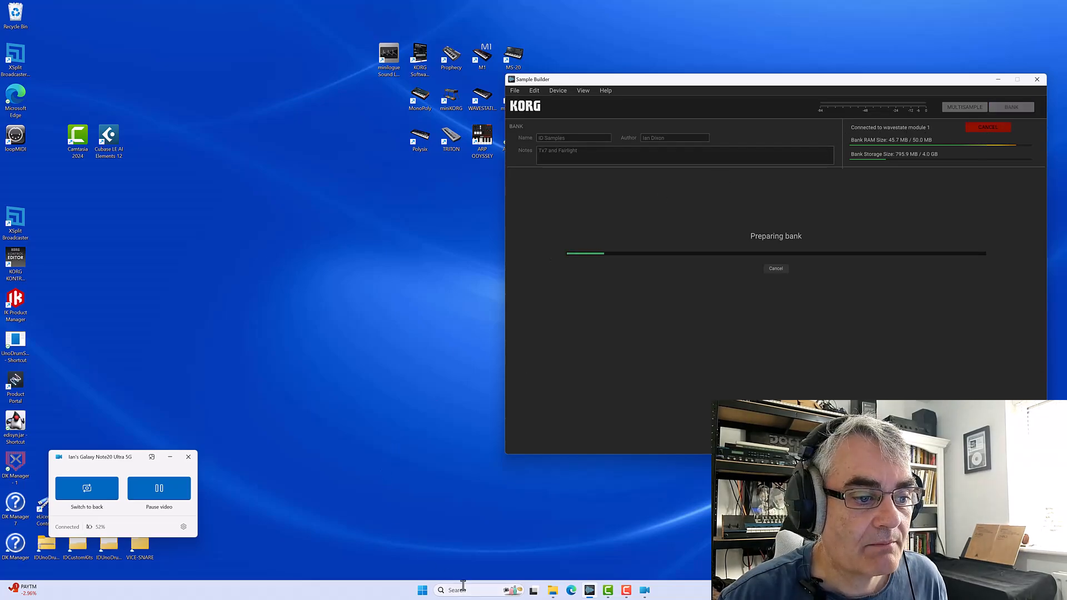
# Launch modwave native again and load the Init Performance
pyautogui.click(464, 589)
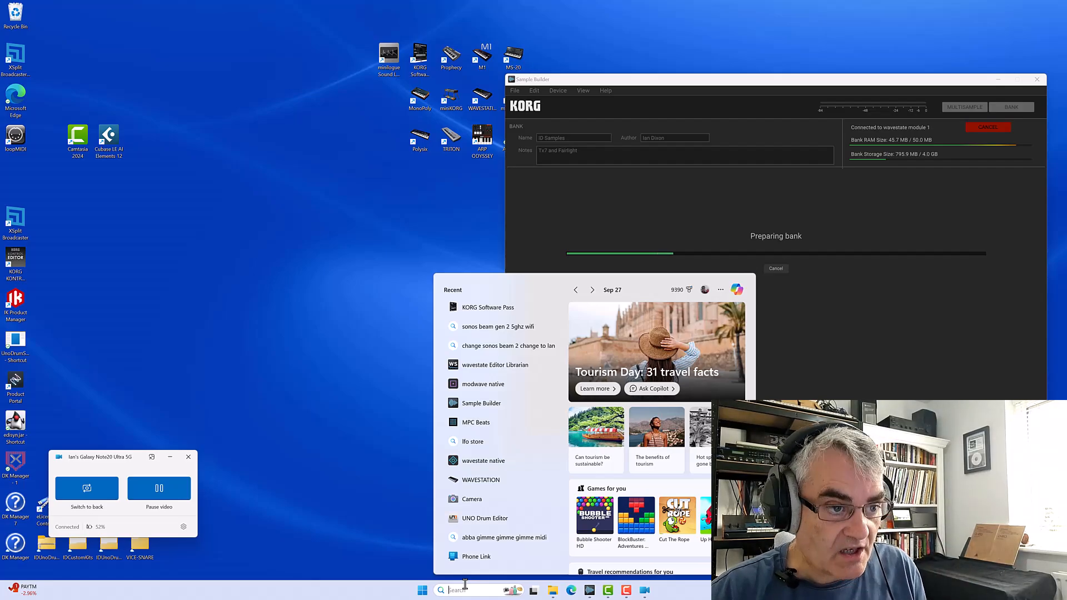
pyautogui.click(467, 384)
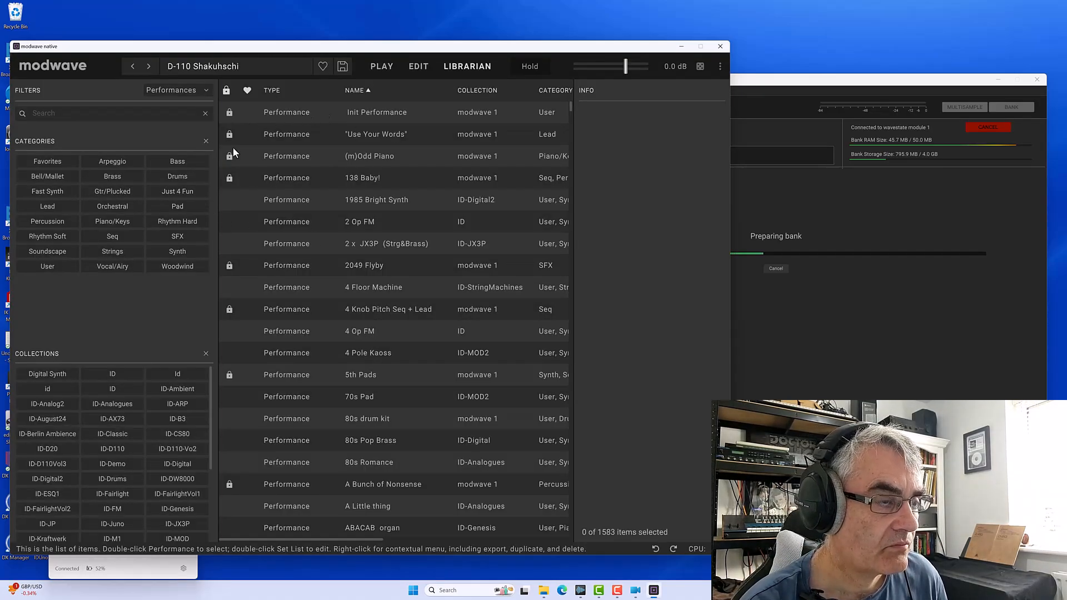
pyautogui.doubleClick(385, 112)
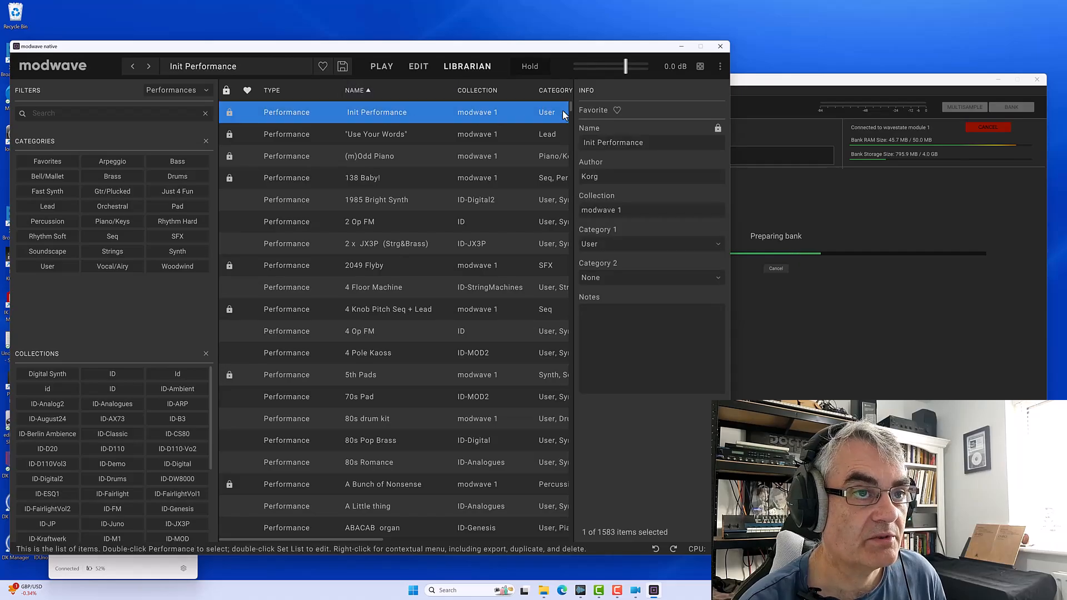
# Change Oscillator 1 of Layer A to the Sample type on the synthesis page
pyautogui.click(415, 66)
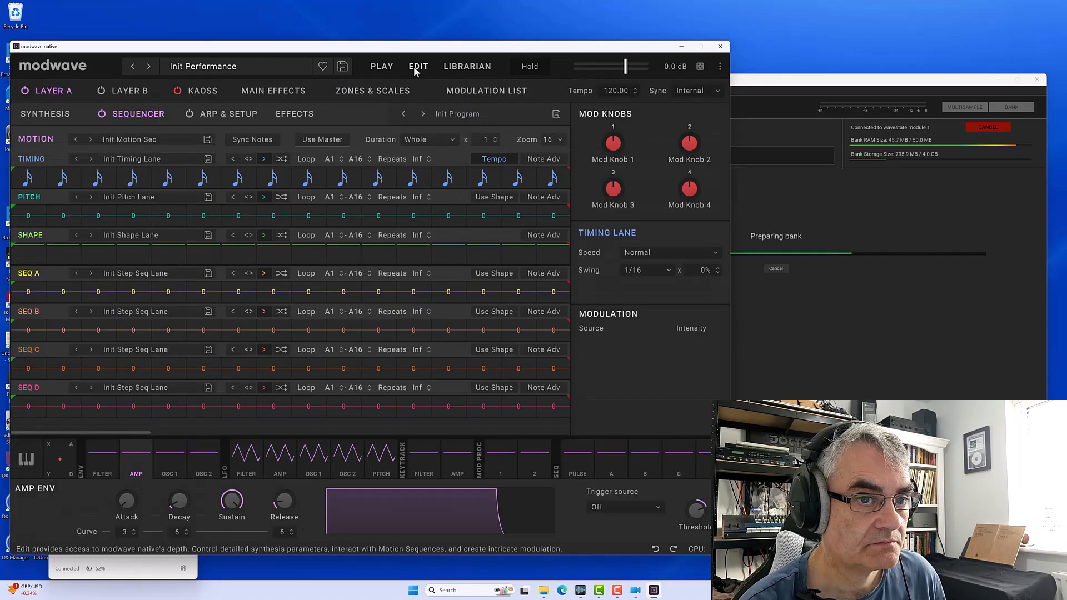
pyautogui.click(46, 113)
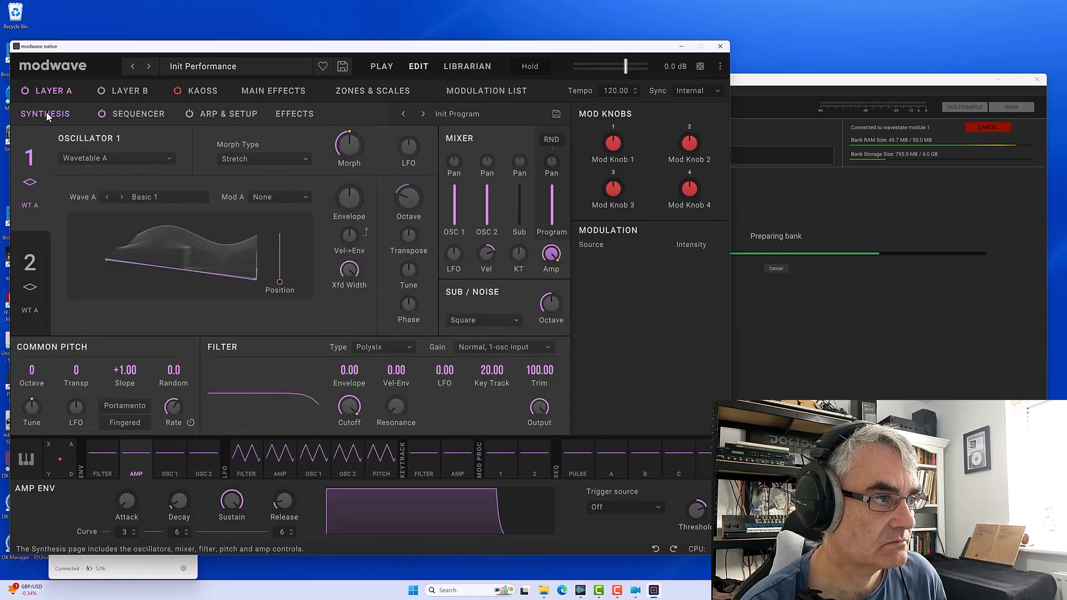
pyautogui.click(109, 158)
pyautogui.click(62, 192)
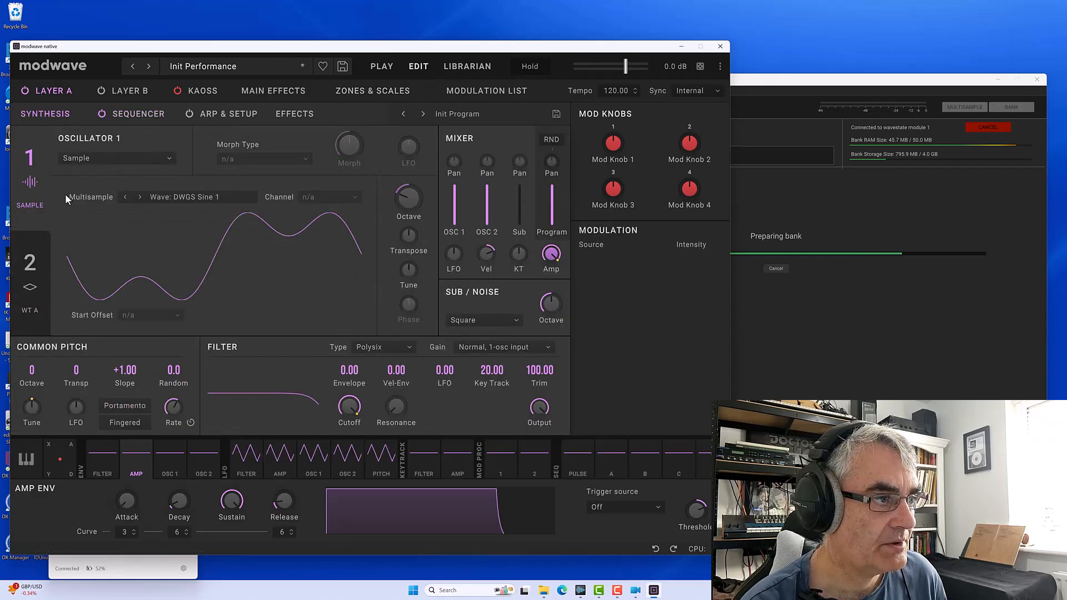
# Assign the Mellotron String Section multisample from the ID Samples collection to Oscillator 1
pyautogui.click(173, 197)
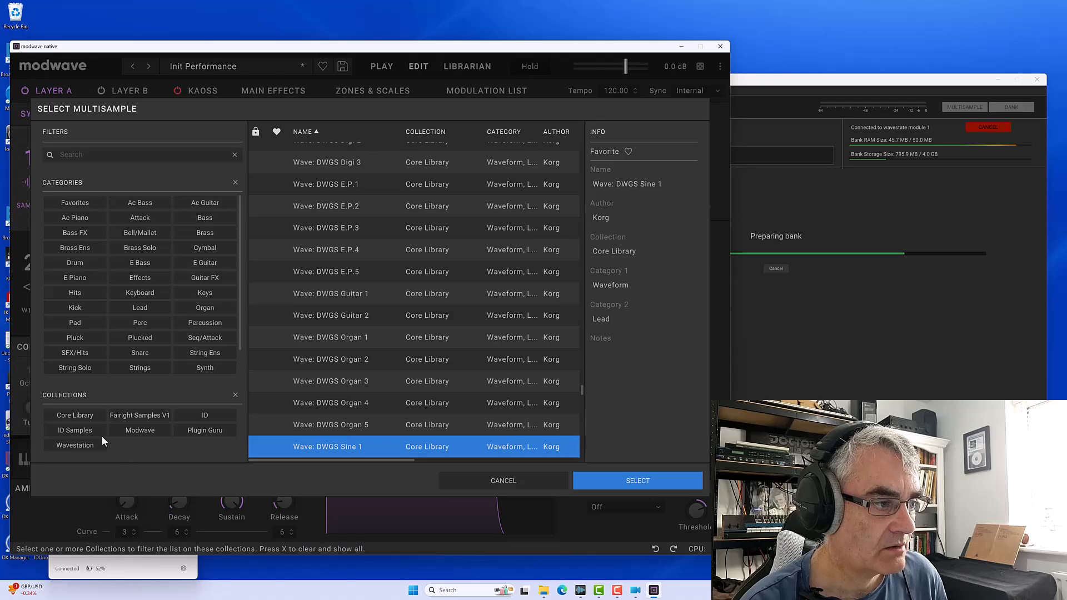
pyautogui.click(71, 428)
pyautogui.scroll(-15, 371, 316)
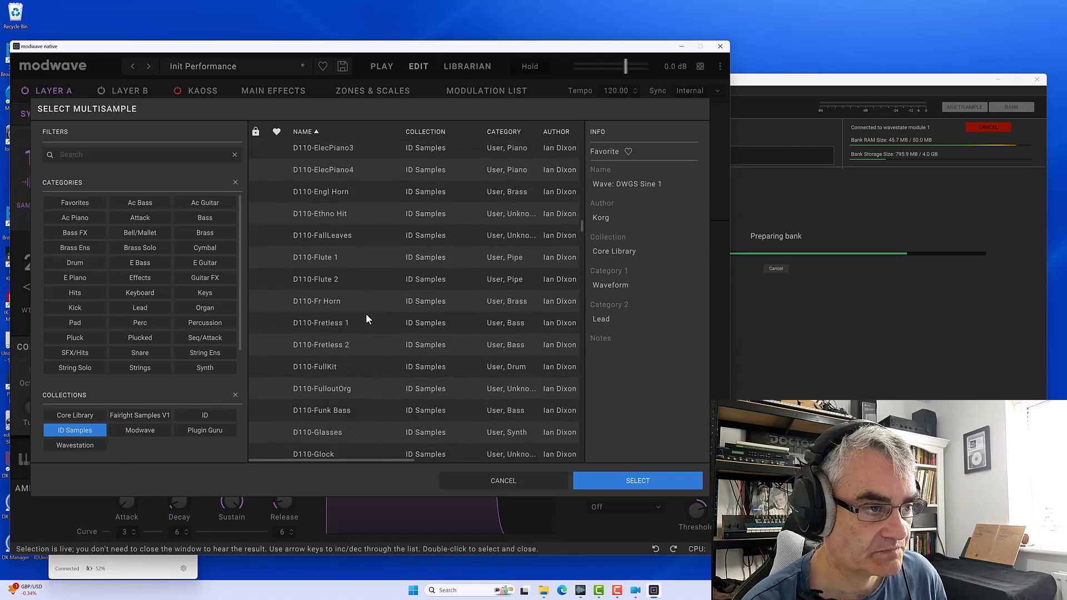
pyautogui.moveTo(578, 247); pyautogui.dragTo(578, 445)
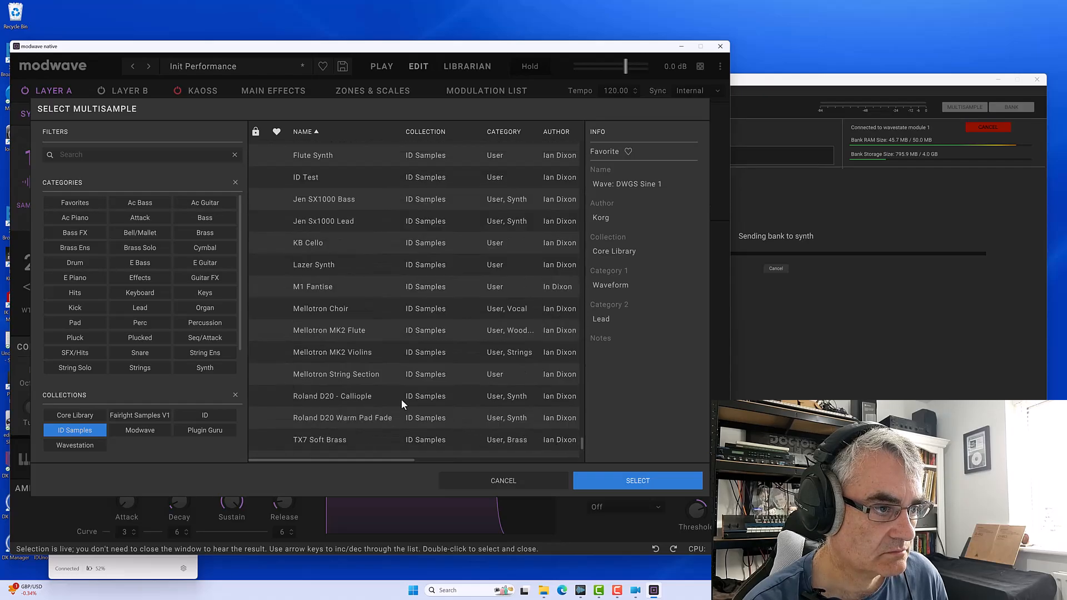
pyautogui.doubleClick(340, 379)
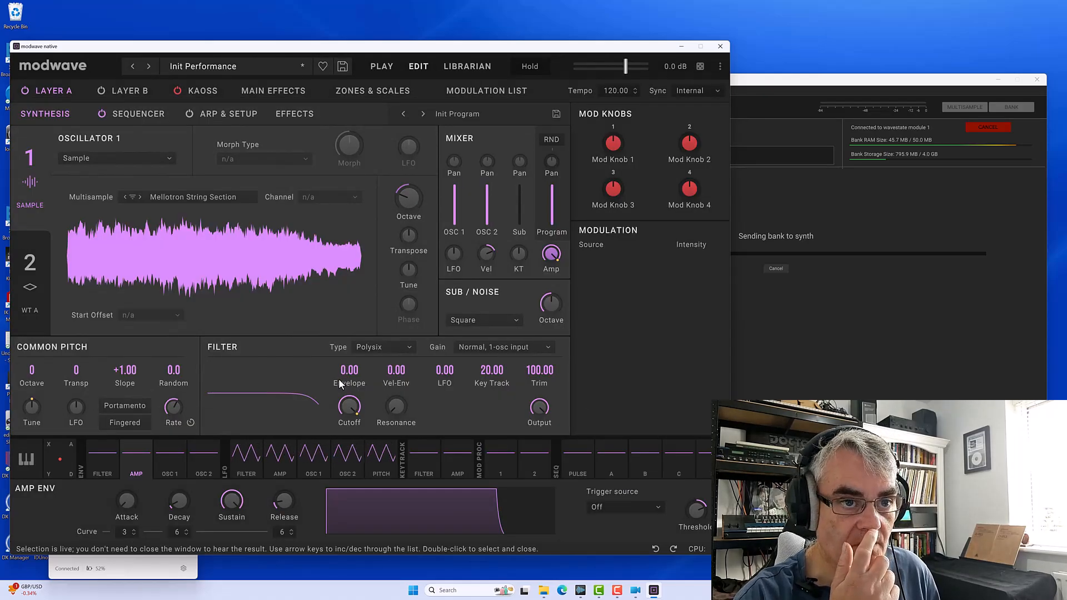
# Turn Oscillator 2's level fully down in the Layer A mixer
pyautogui.click(833, 126)
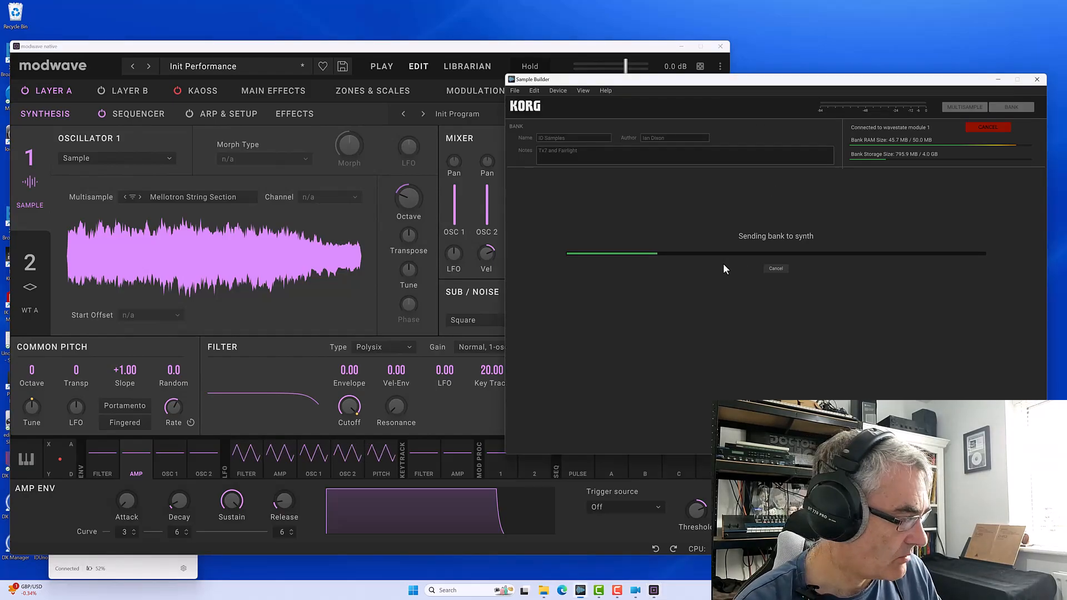
pyautogui.click(325, 48)
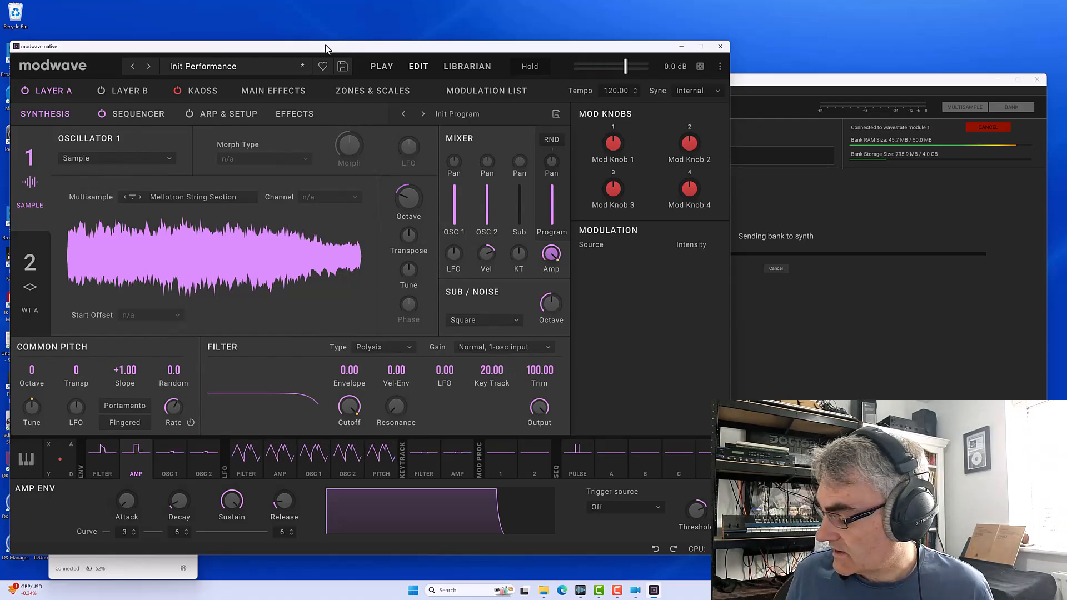
pyautogui.moveTo(489, 194); pyautogui.dragTo(484, 251)
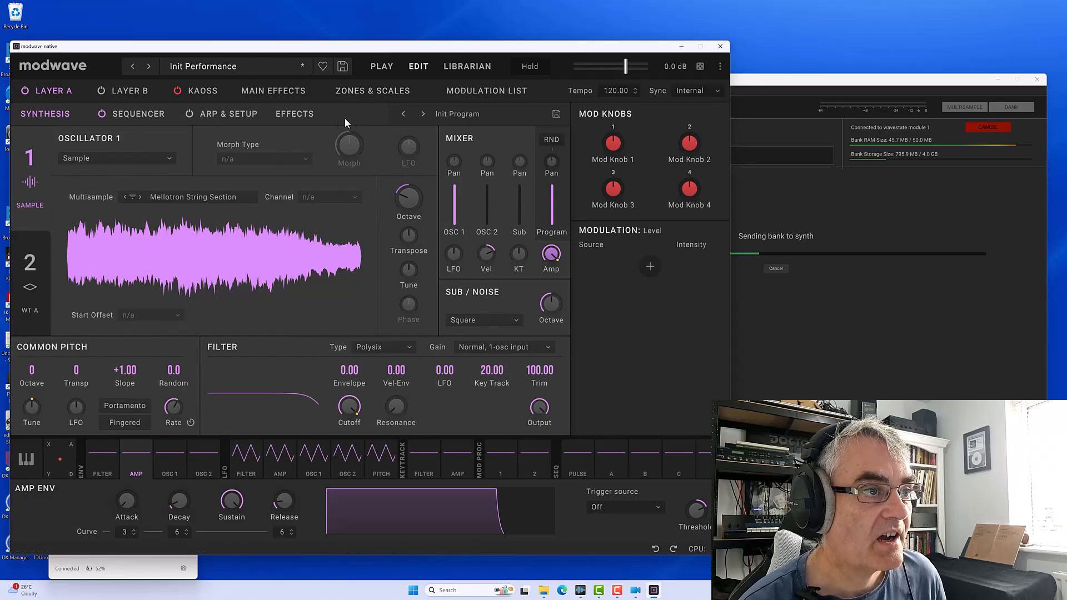
# Enable the Pre FX, Mod FX and Delay effects for Layer A
pyautogui.click(287, 115)
pyautogui.click(24, 139)
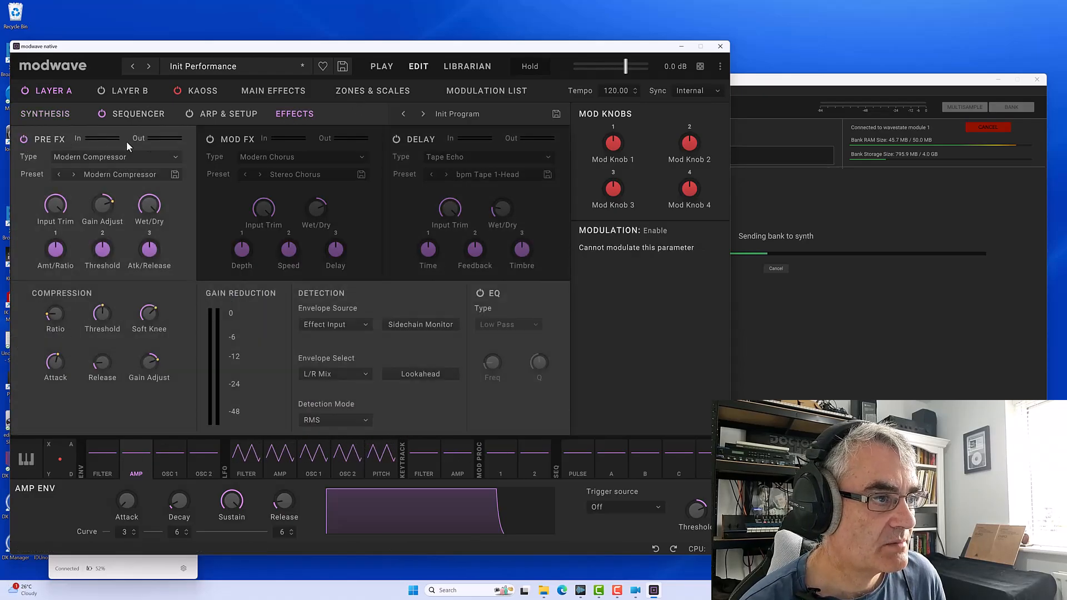
pyautogui.click(210, 140)
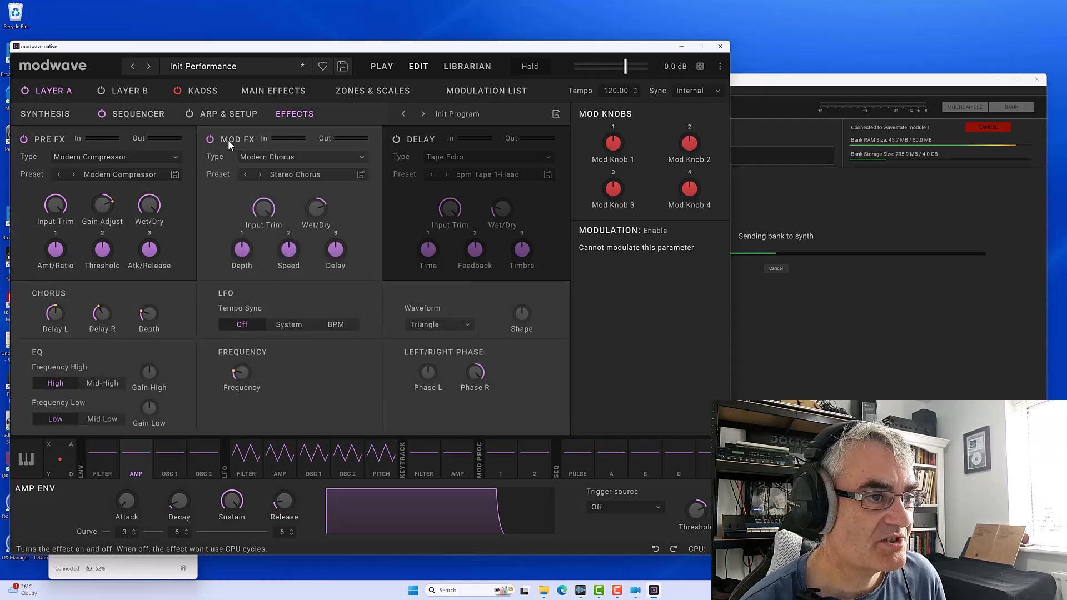
pyautogui.click(399, 140)
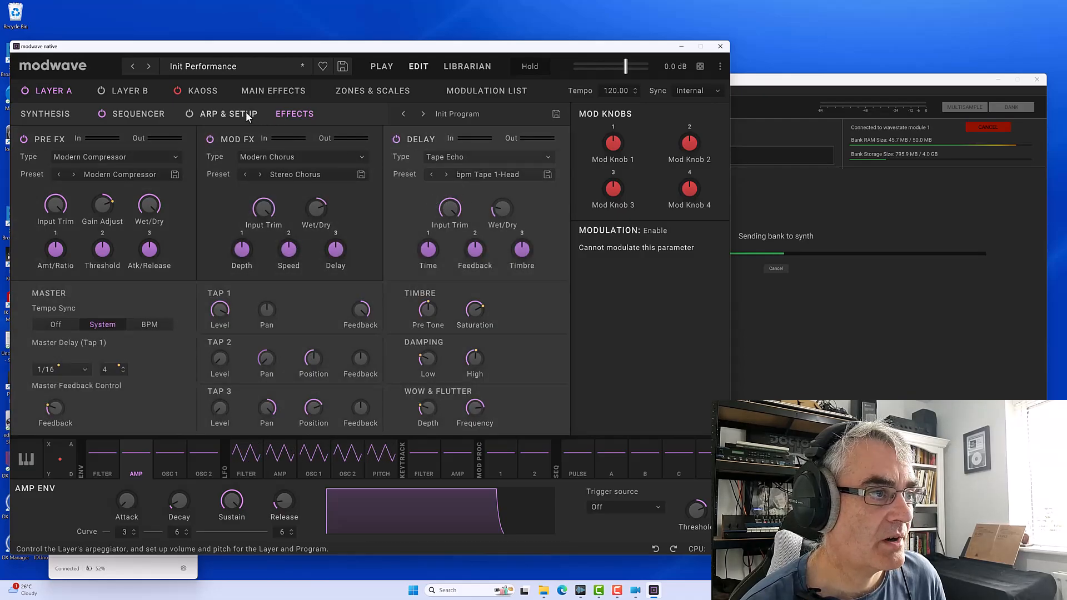
# Turn on the main reverb, set its type to Reverb (All) and load the Symphonic Hall preset
pyautogui.click(303, 92)
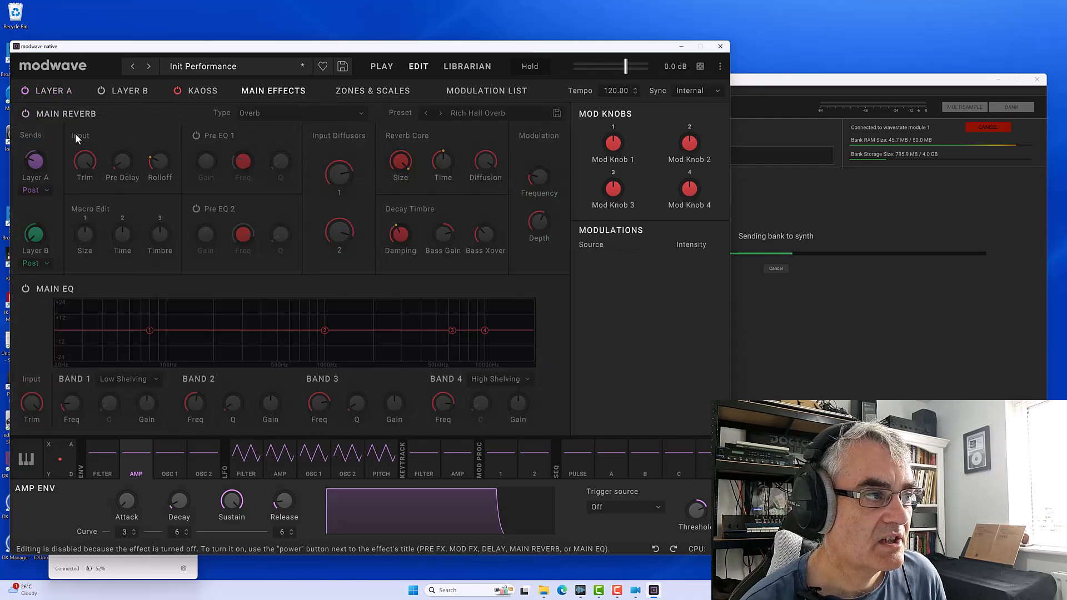
pyautogui.click(25, 111)
pyautogui.click(273, 114)
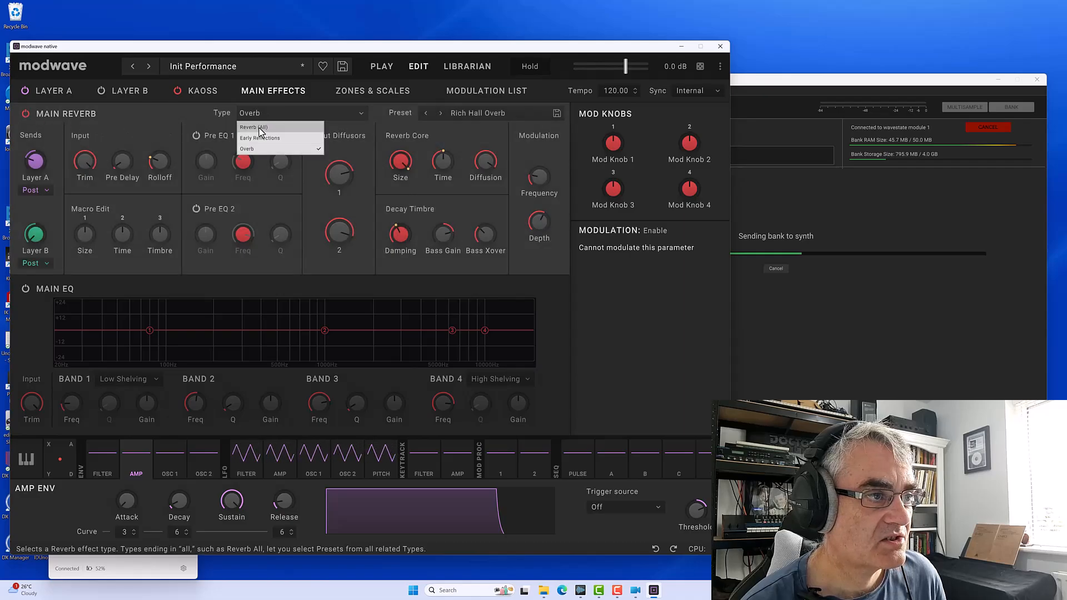
pyautogui.click(253, 127)
pyautogui.click(452, 115)
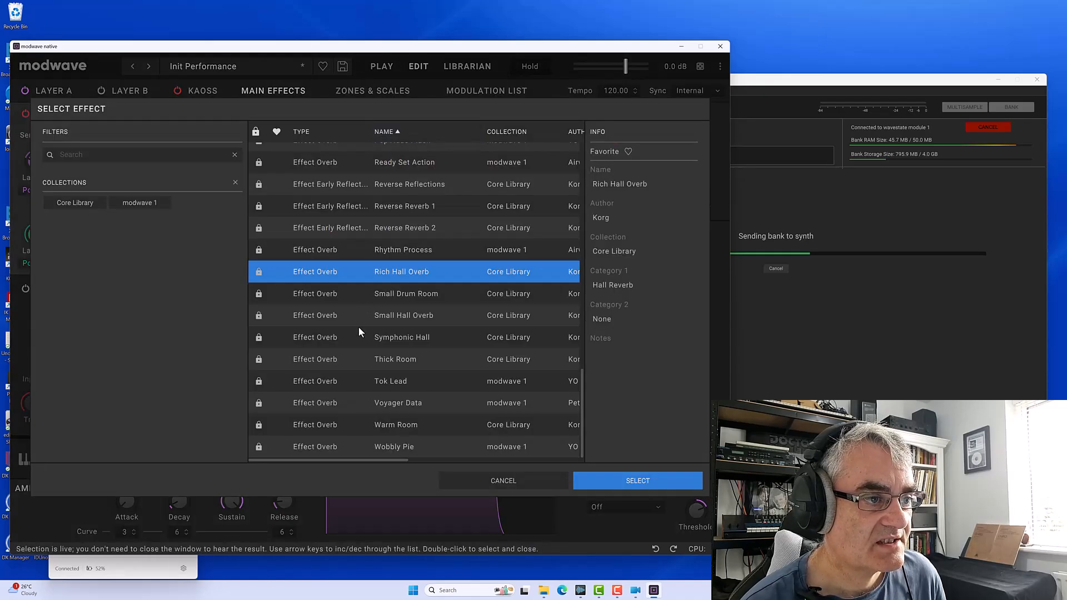
pyautogui.doubleClick(379, 336)
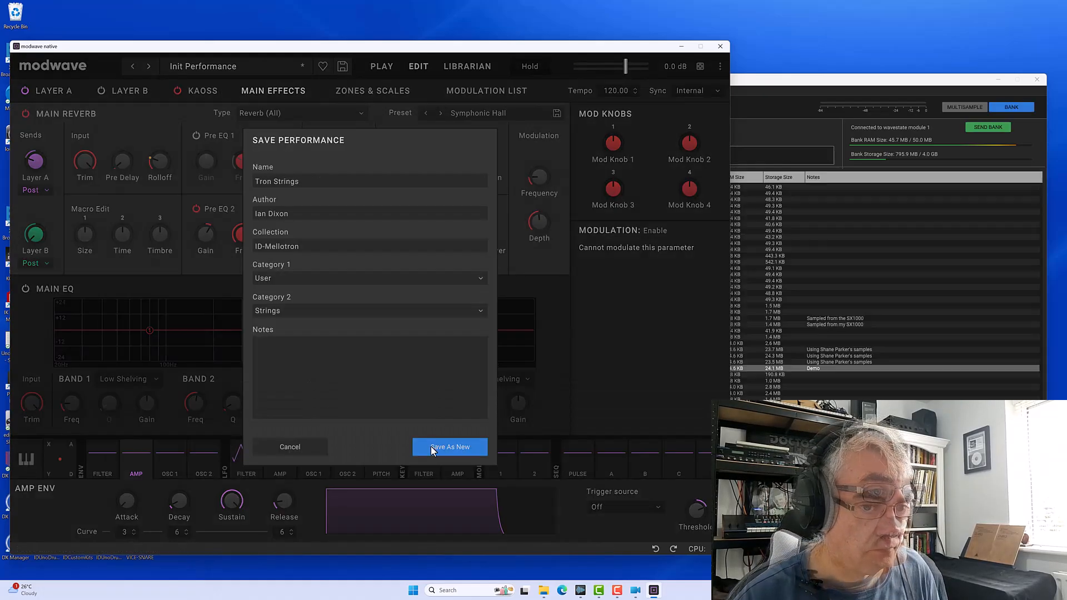
# Save the performance as new with the name Tron Strings, collection ID-Mellotron and categories User and Strings
pyautogui.click(432, 445)
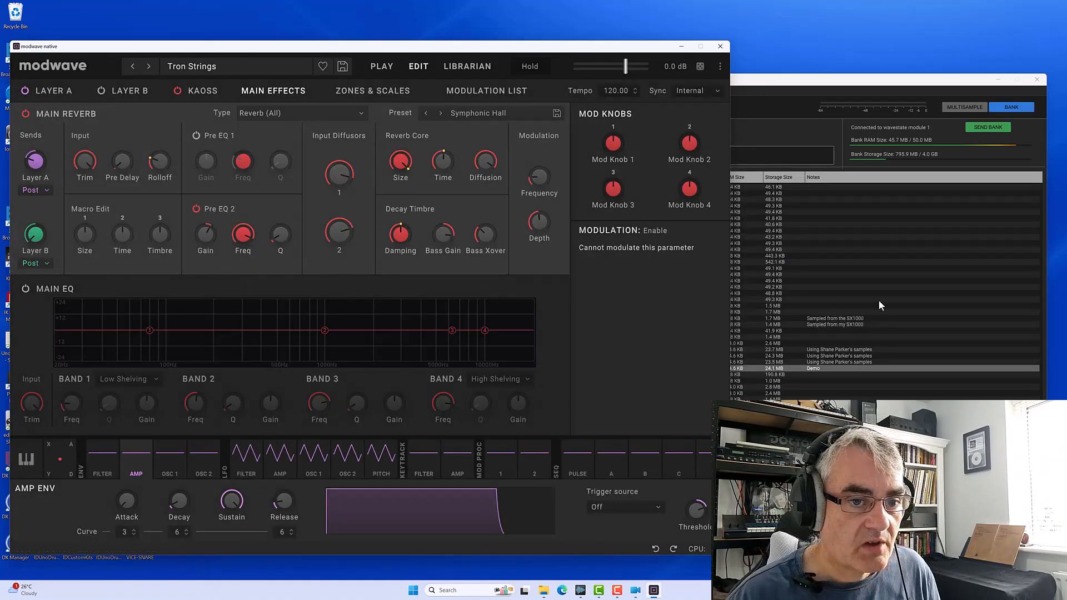
# Switch to Sample Builder and review the ID Samples bank's multisamples along with its RAM and storage sizes
pyautogui.click(848, 78)
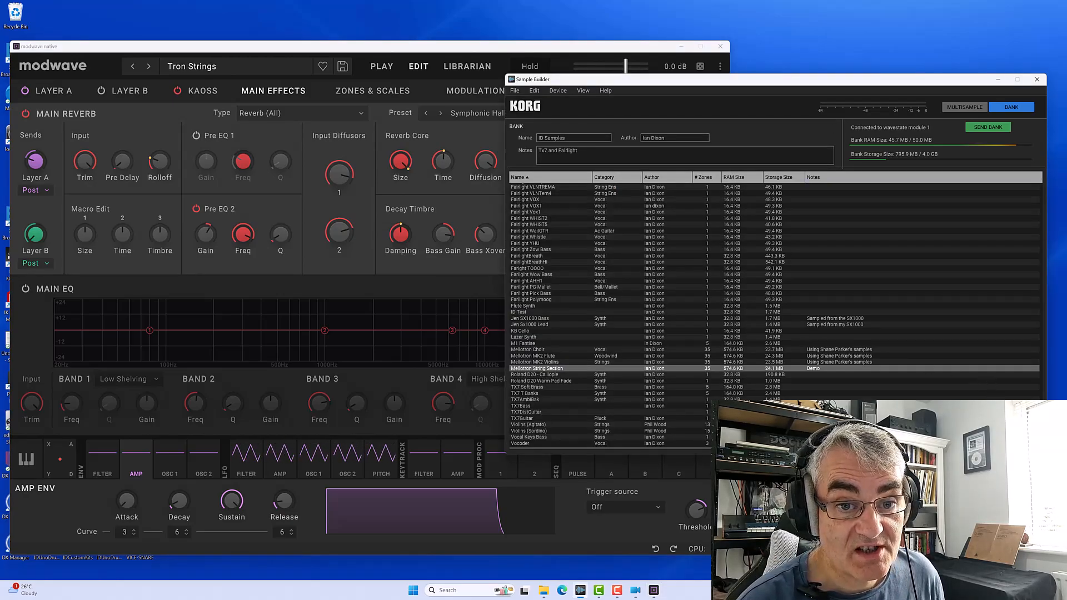
pyautogui.moveTo(1041, 328); pyautogui.dragTo(1010, 368)
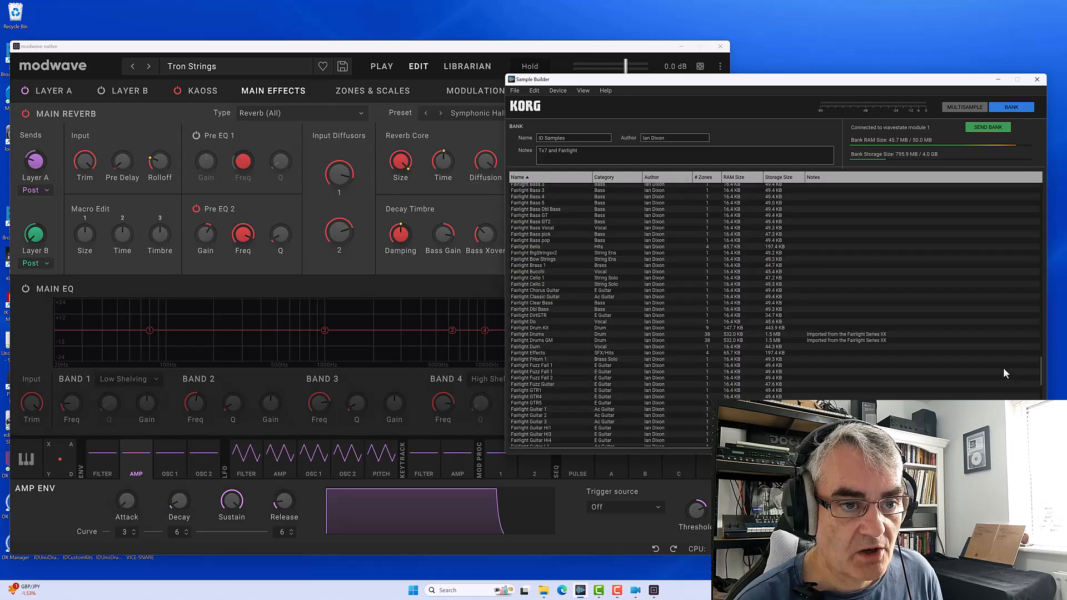
pyautogui.click(849, 335)
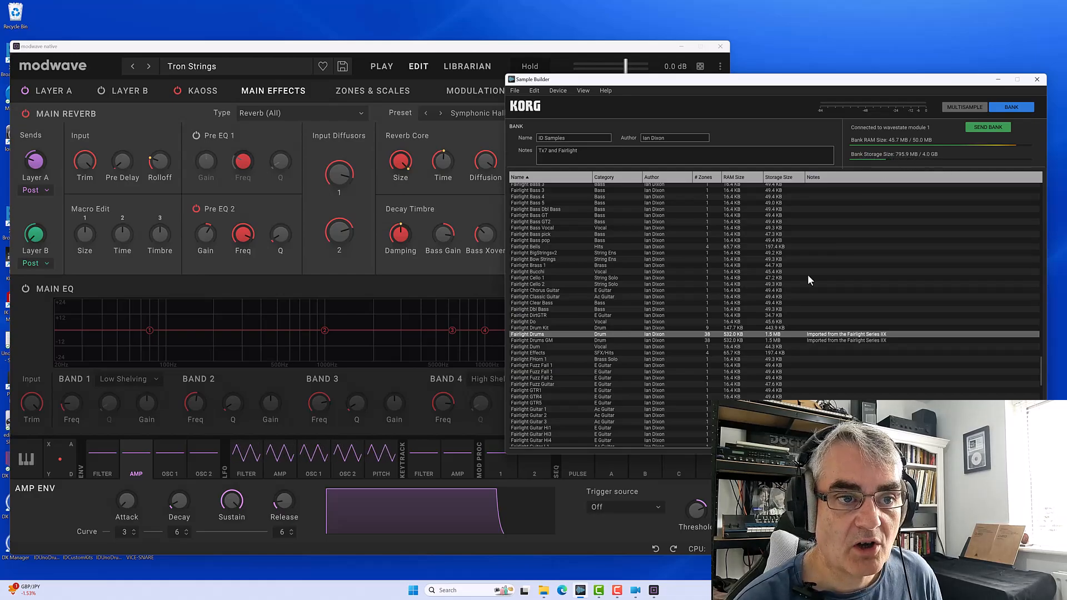
pyautogui.scroll(-20, 716, 336)
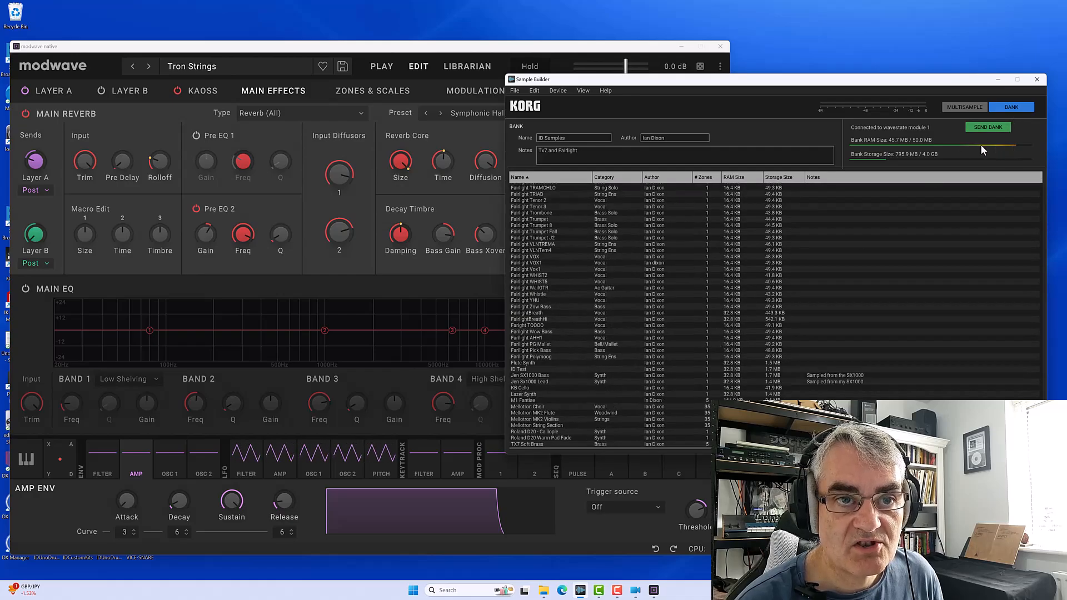
pyautogui.scroll(-3, 679, 322)
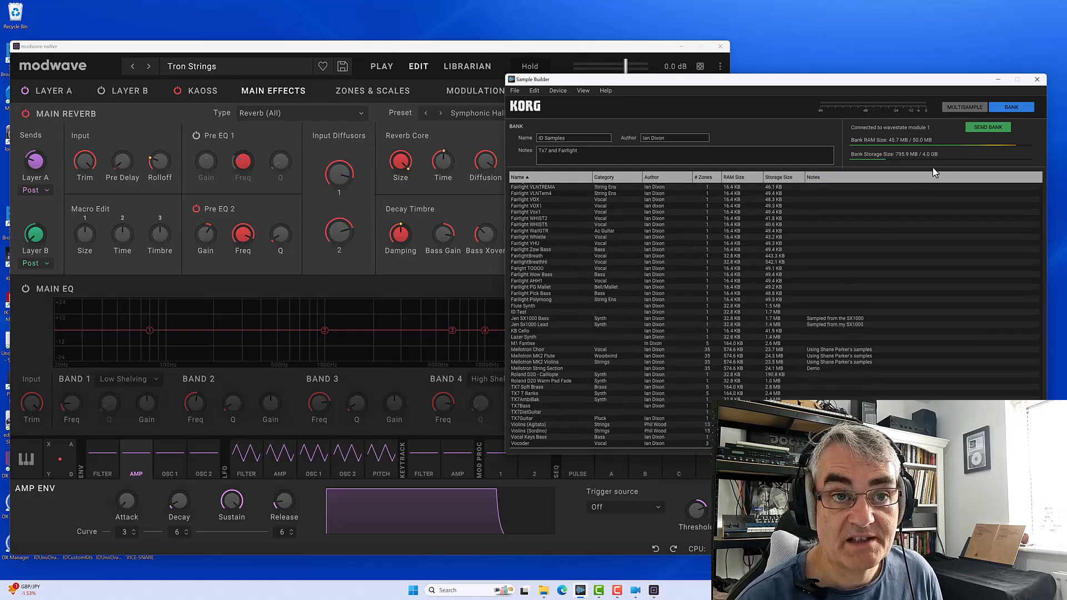
# Switch to modwave Editor Librarian, load the unmodified Init Performance and show it in the editor view
pyautogui.click(235, 48)
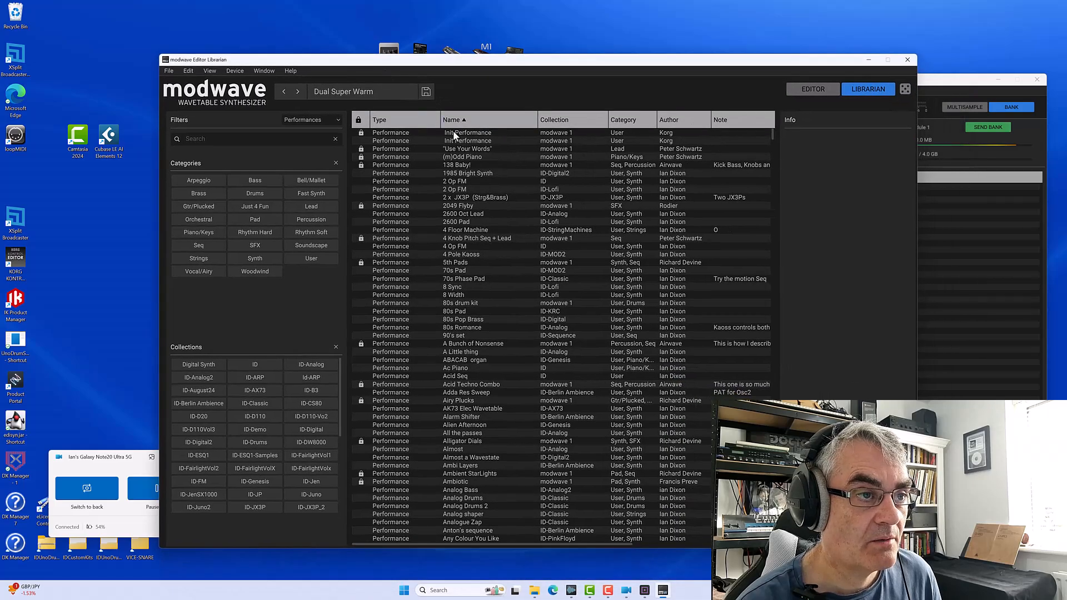
pyautogui.click(453, 132)
pyautogui.click(799, 91)
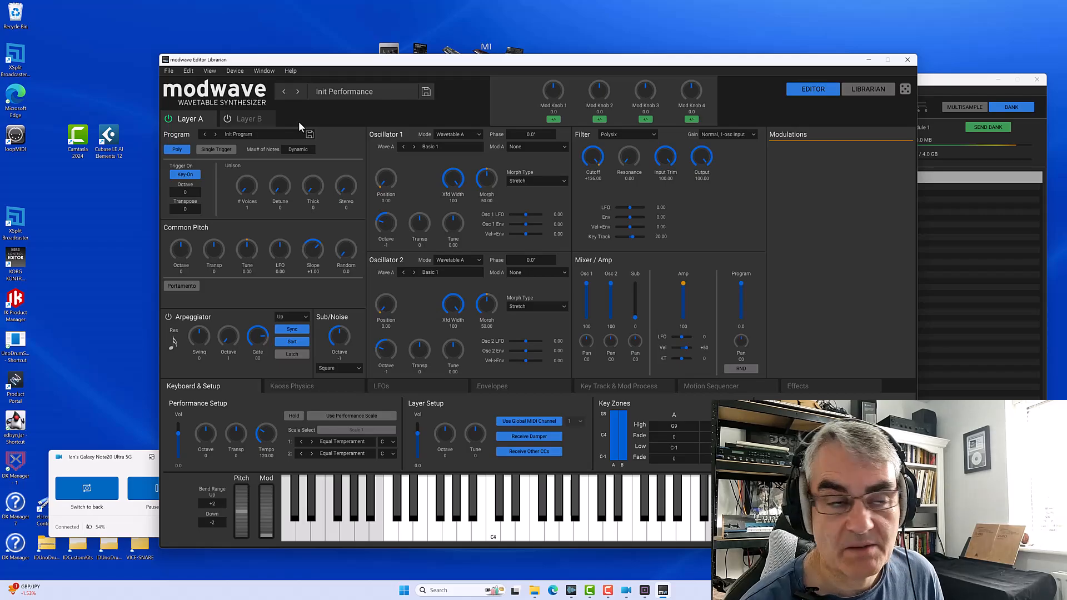
# Set Oscillator 1 to Sample mode, search the multisamples for "tron" and assign Mellotron String Section
pyautogui.click(452, 133)
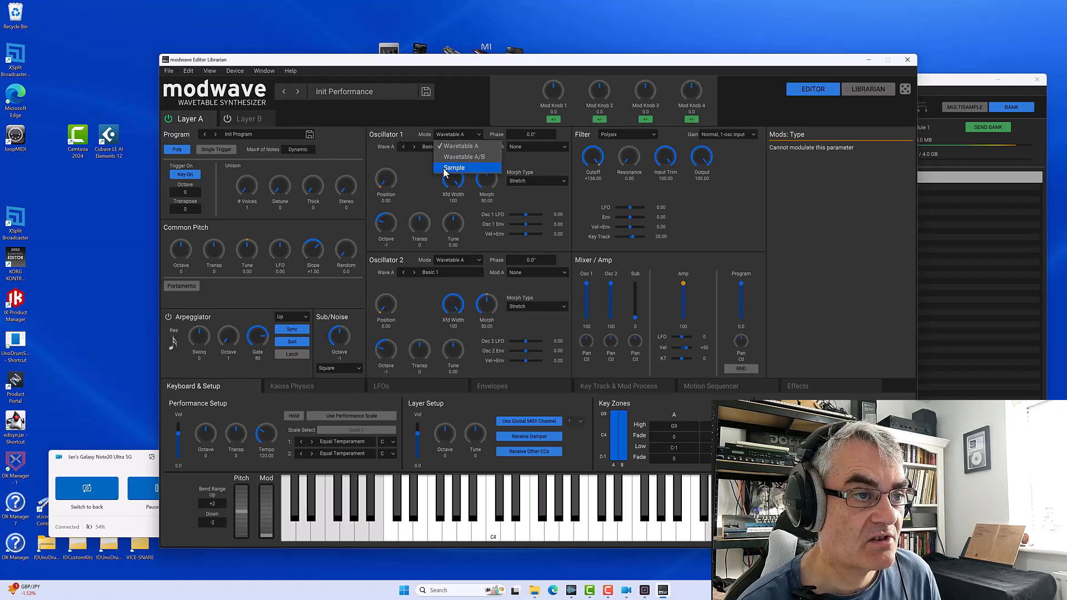
pyautogui.click(444, 168)
pyautogui.click(440, 148)
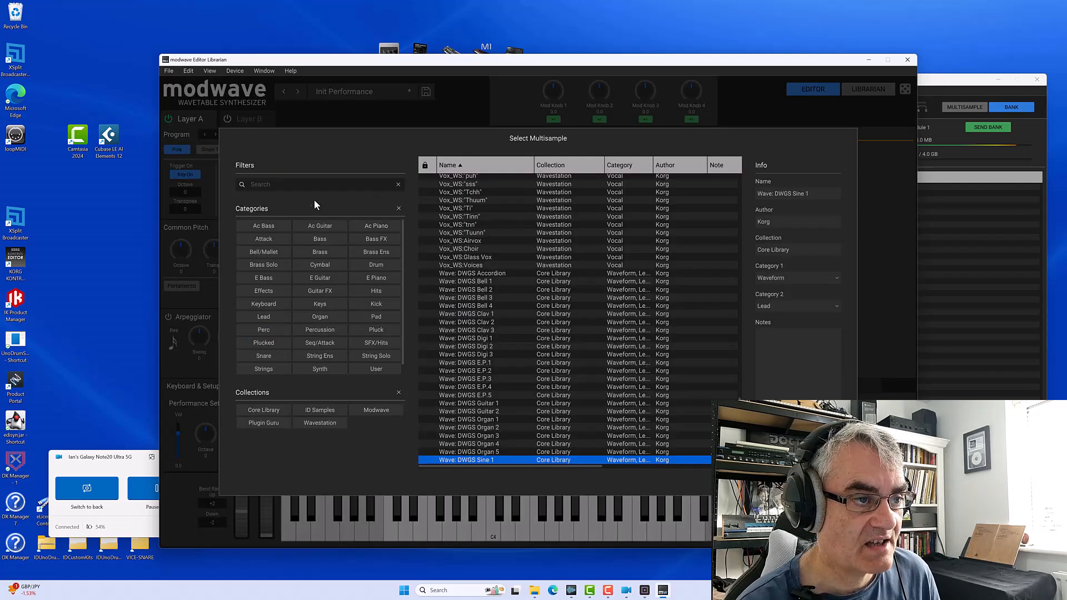
pyautogui.click(295, 184)
pyautogui.write('t')
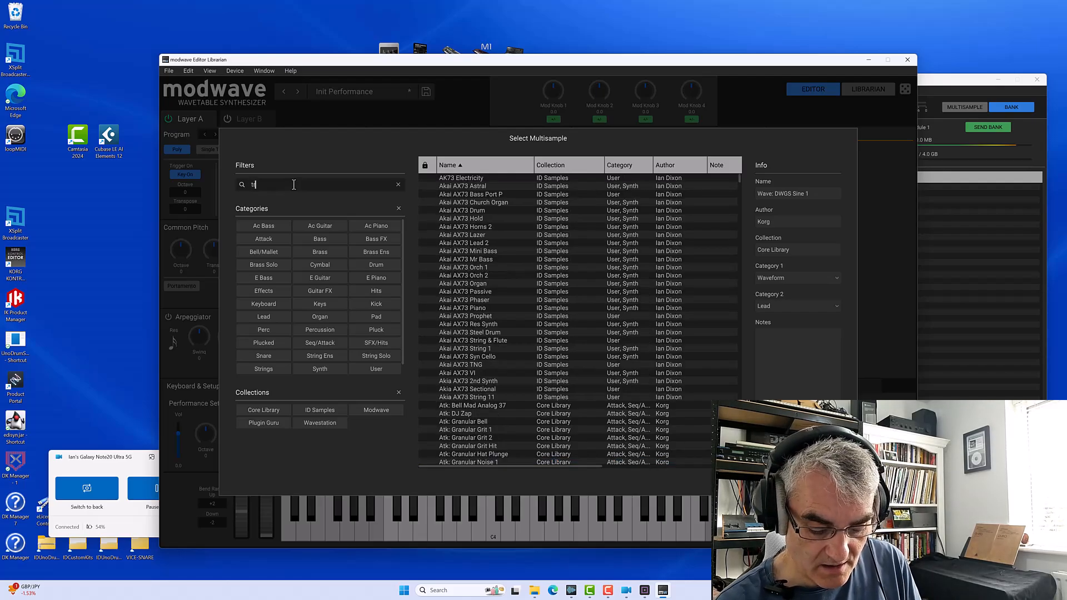
pyautogui.write('ron')
pyautogui.doubleClick(451, 204)
# Turn the Osc 2 level down to 0 and close modwave Editor Librarian
pyautogui.moveTo(611, 284); pyautogui.dragTo(611, 318)
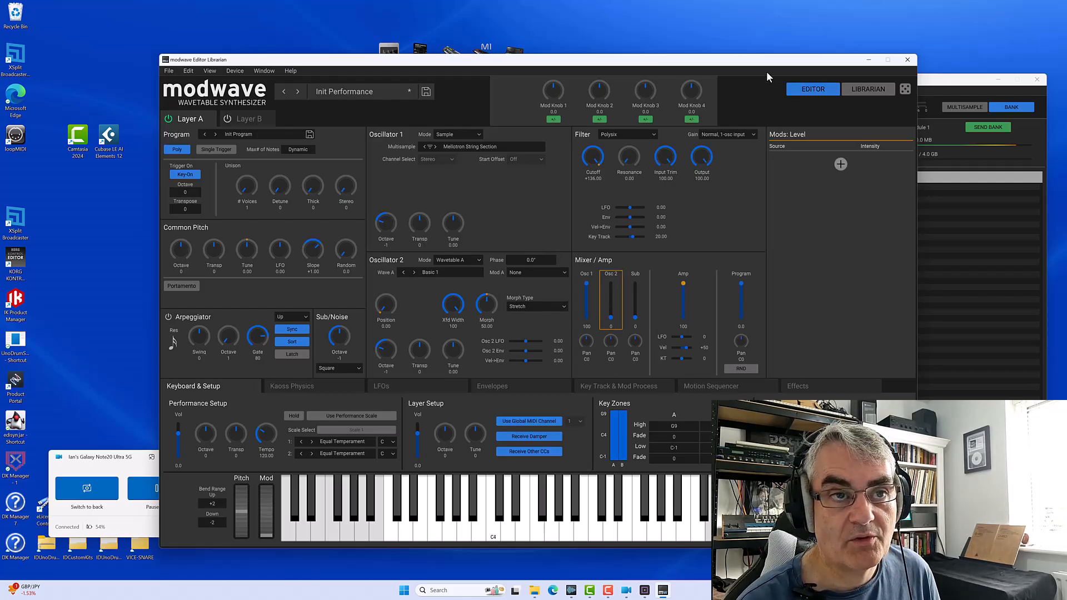
pyautogui.click(908, 59)
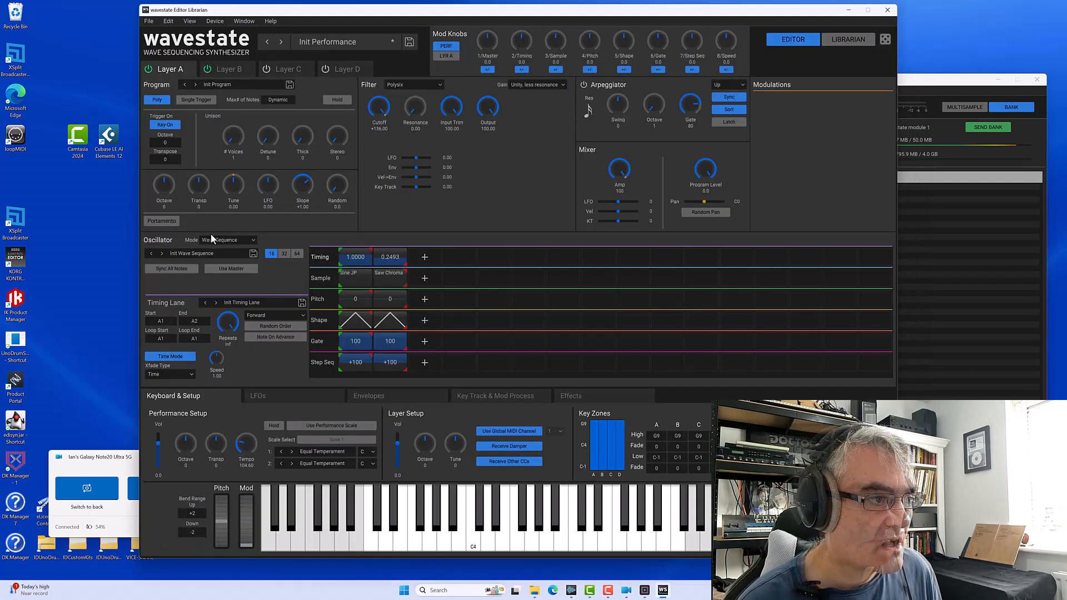
# In wavestate Editor Librarian, set Layer A's oscillator to Single Multisample and assign Mellotron String Section from the ID Samples collection
pyautogui.click(212, 238)
pyautogui.click(215, 251)
pyautogui.click(232, 253)
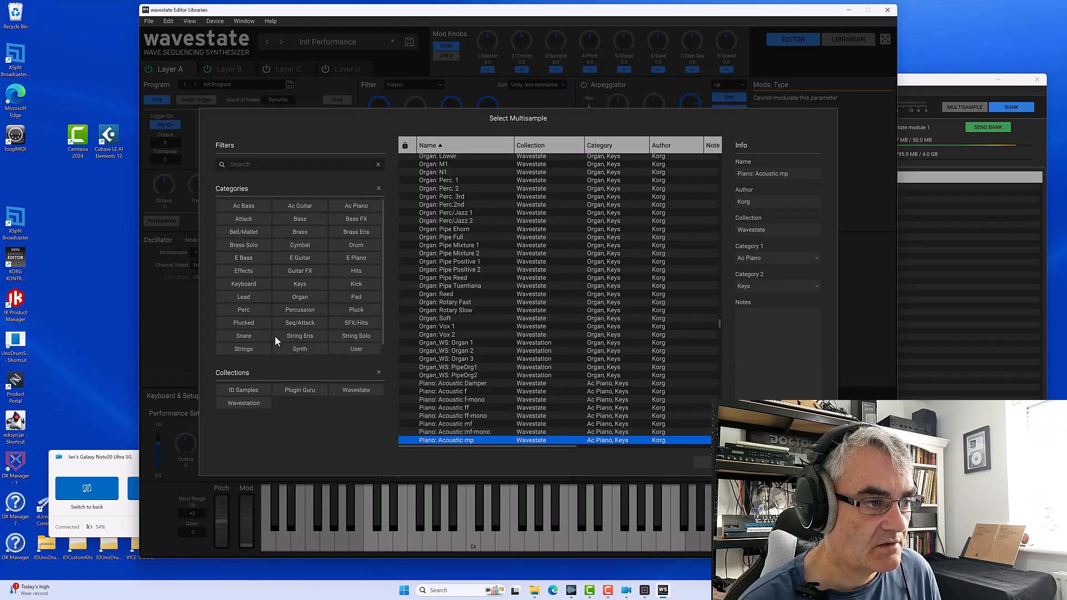
pyautogui.click(243, 392)
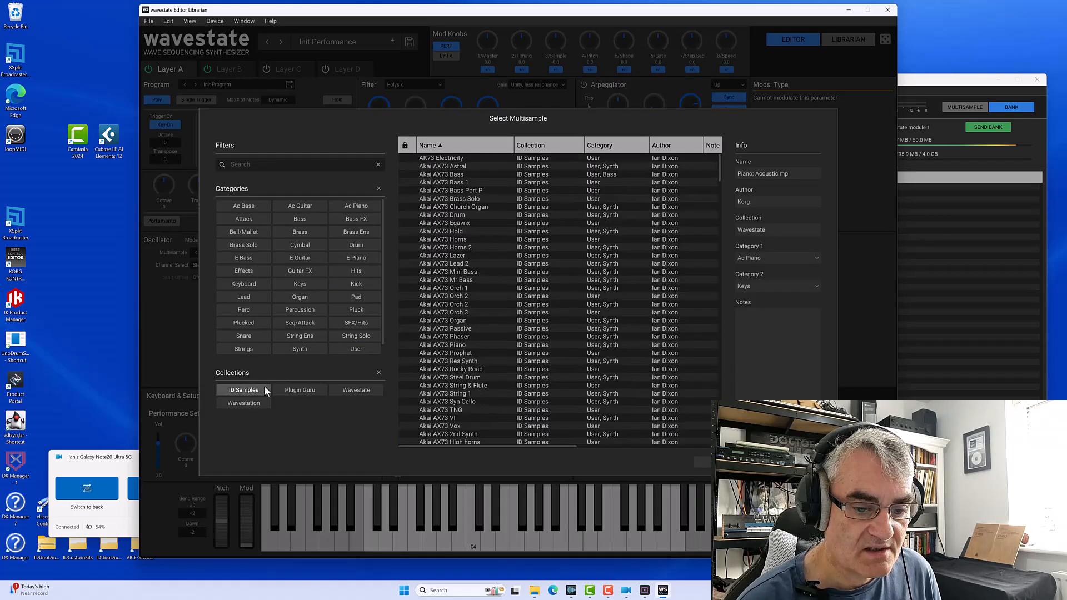
pyautogui.scroll(-10, 716, 298)
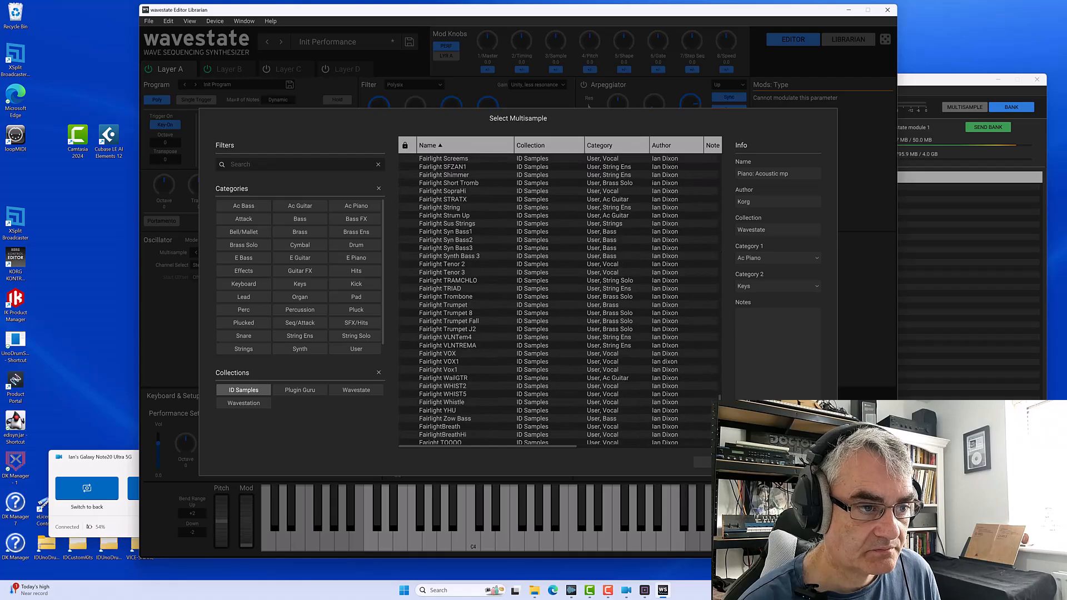
pyautogui.doubleClick(453, 420)
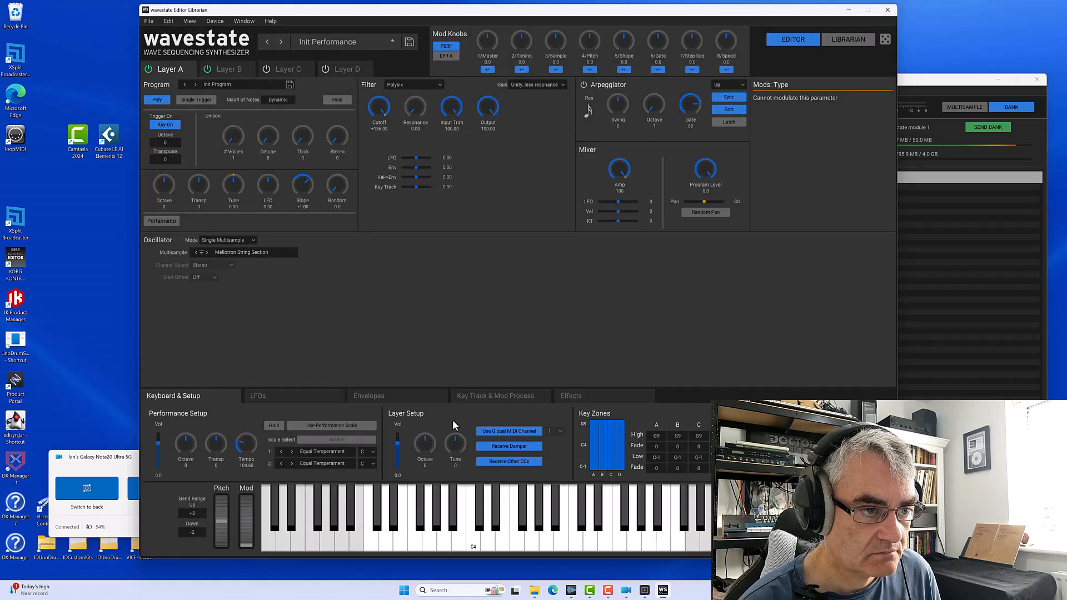
# Assign the user multisample Mellotron String Section to sample step A1 of Layer B's wave sequence, and close the wavestate editor
pyautogui.click(221, 68)
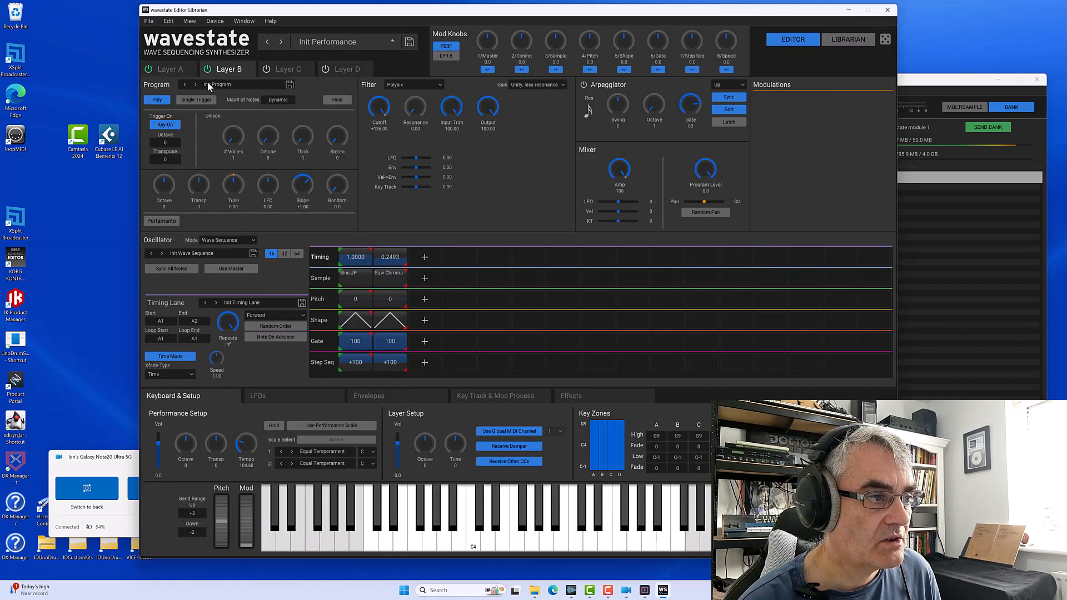
pyautogui.click(352, 282)
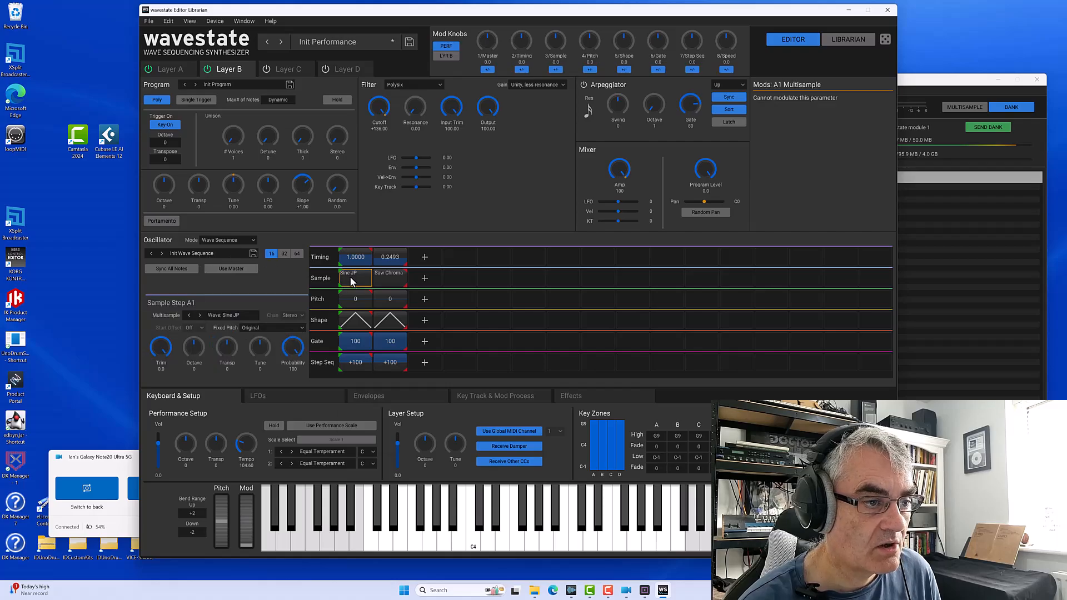
pyautogui.rightClick(352, 282)
pyautogui.moveTo(353, 448)
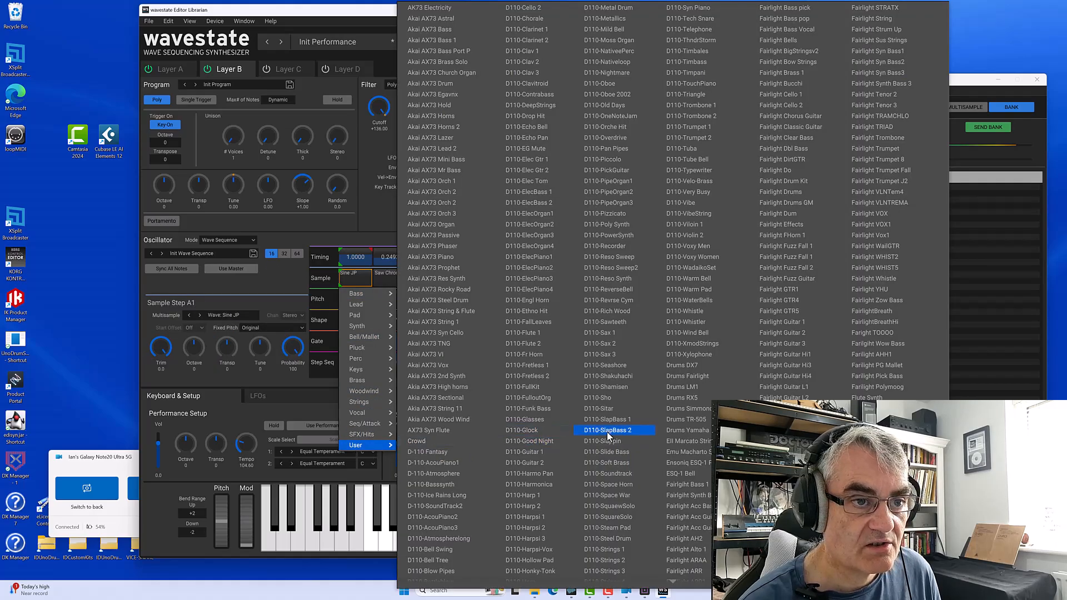
pyautogui.scroll(-3, 808, 337)
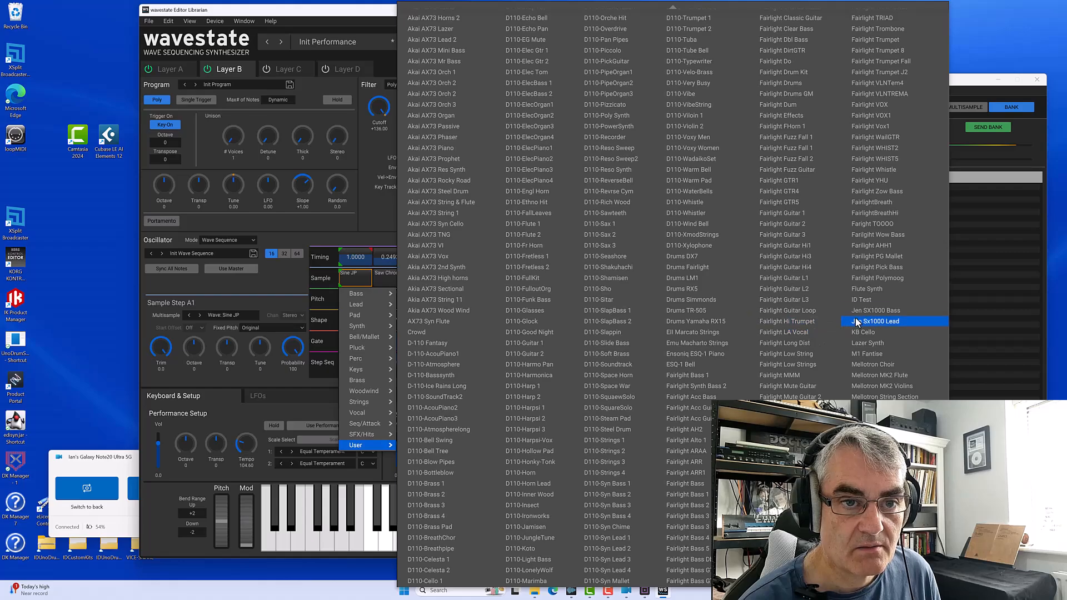
pyautogui.click(873, 396)
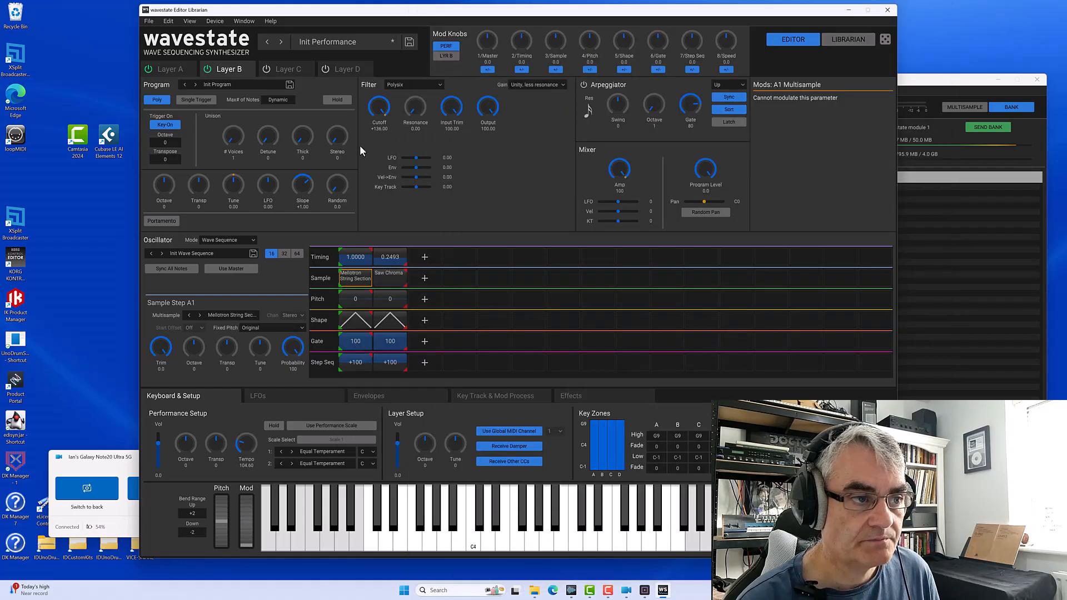
pyautogui.click(887, 9)
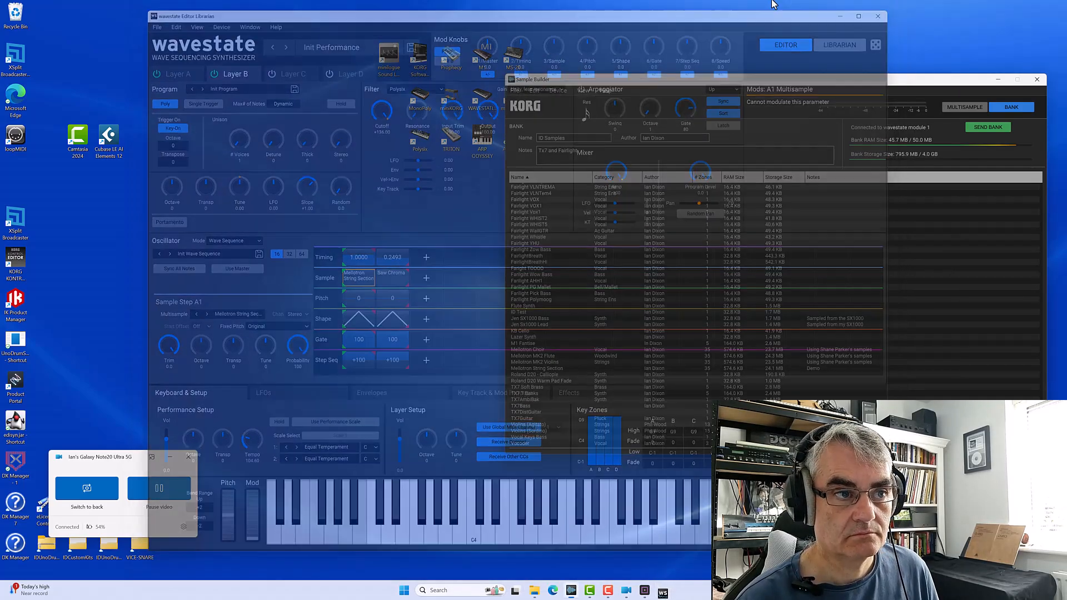
# Switch back to Sample Builder showing the ID Samples bank
pyautogui.doubleClick(451, 105)
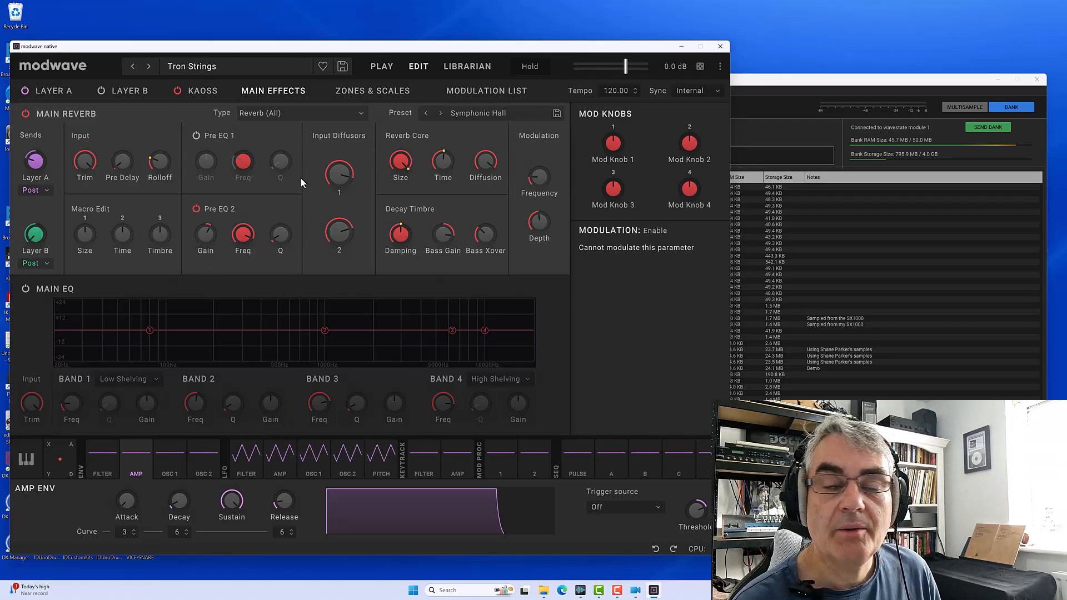
pyautogui.click(765, 85)
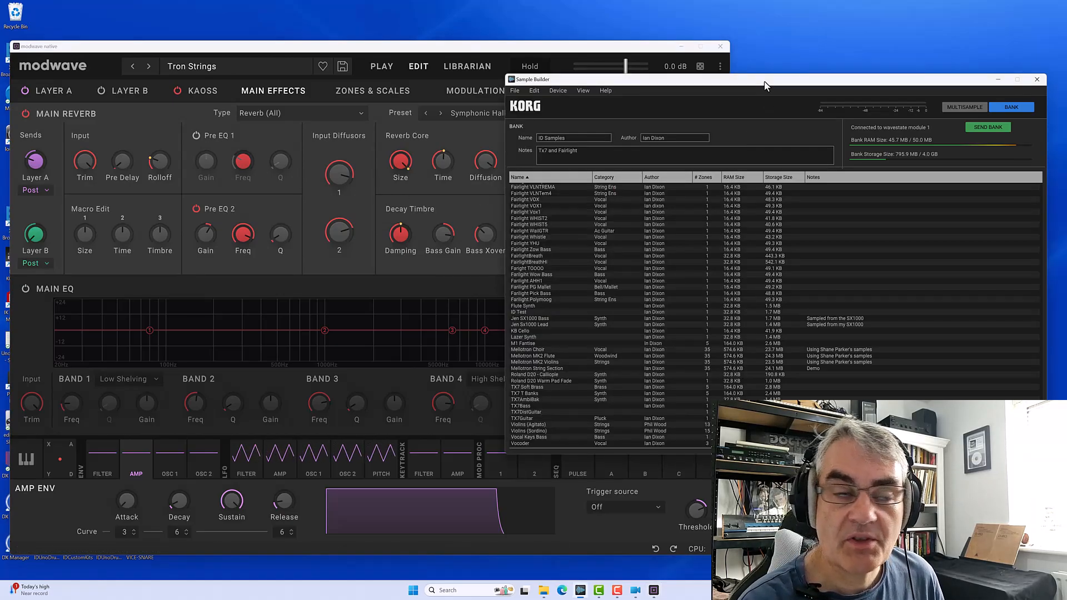
# Switch to modwave native's Librarian, filter to the ID-D110 collection with All Data shown, and browse its items
pyautogui.click(319, 47)
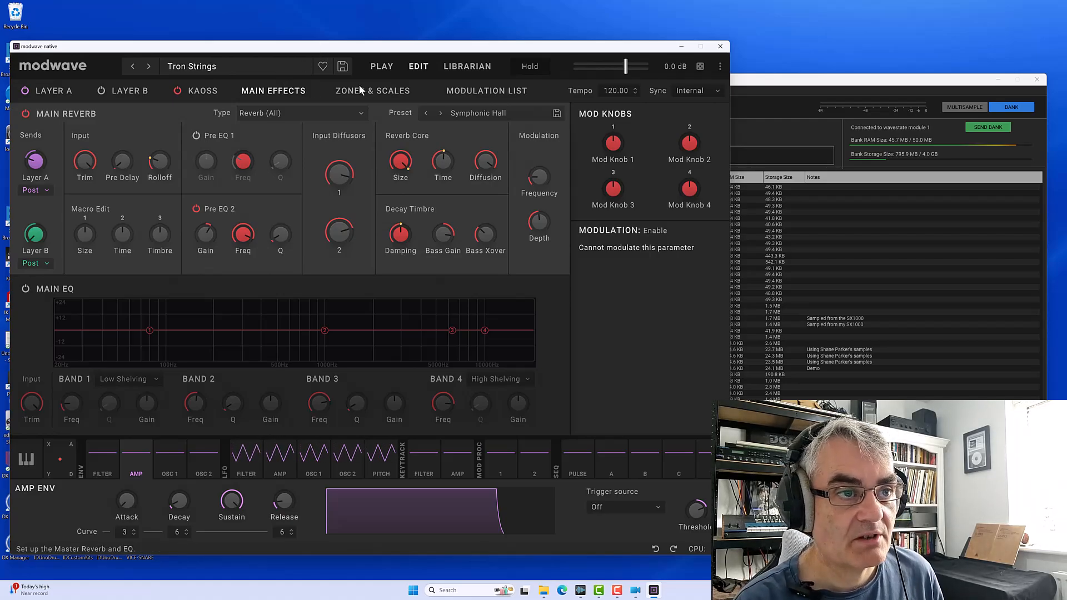
pyautogui.click(453, 70)
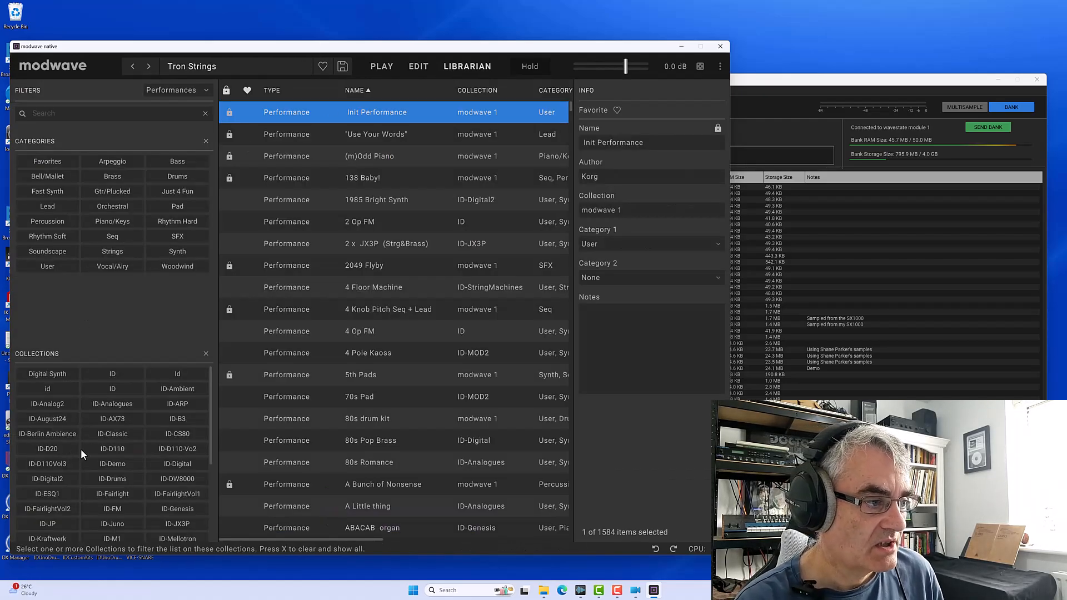
pyautogui.click(112, 449)
pyautogui.scroll(-5, 328, 262)
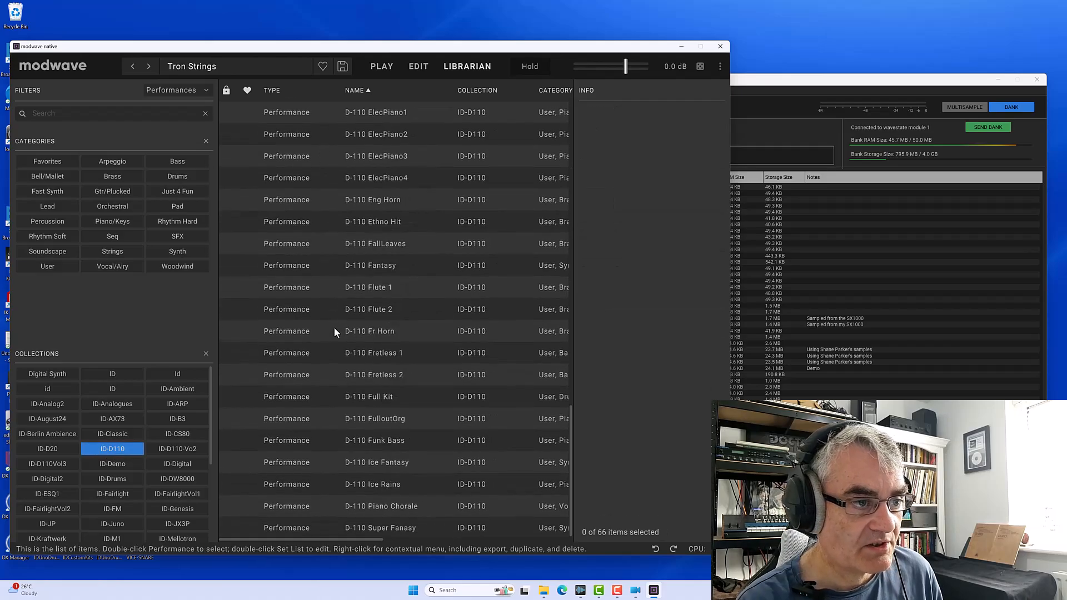
pyautogui.scroll(6, 306, 183)
pyautogui.click(174, 92)
pyautogui.click(158, 103)
pyautogui.scroll(-4, 346, 222)
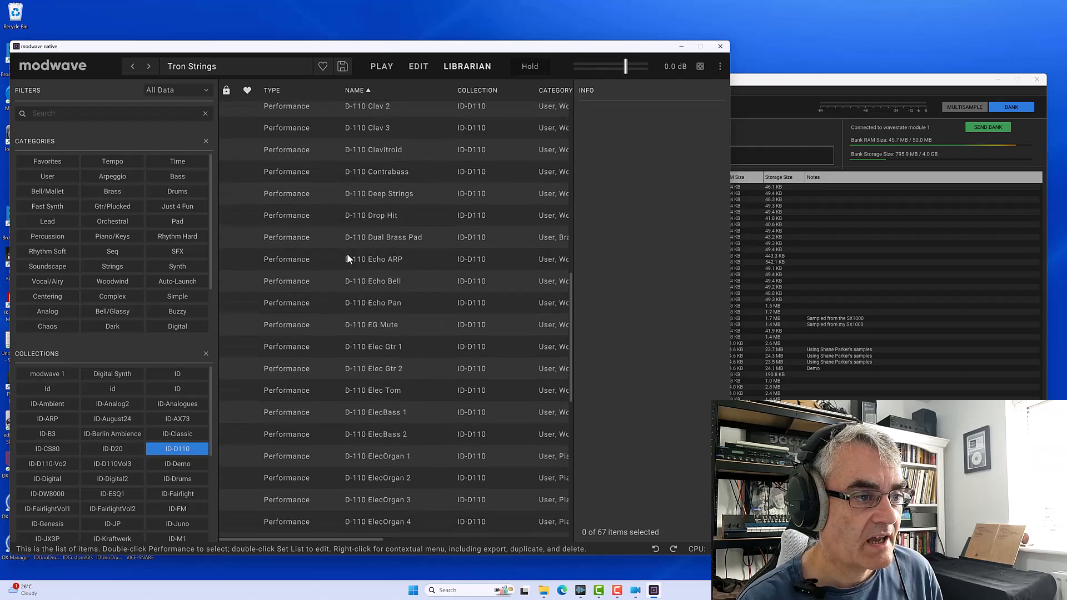
pyautogui.click(352, 242)
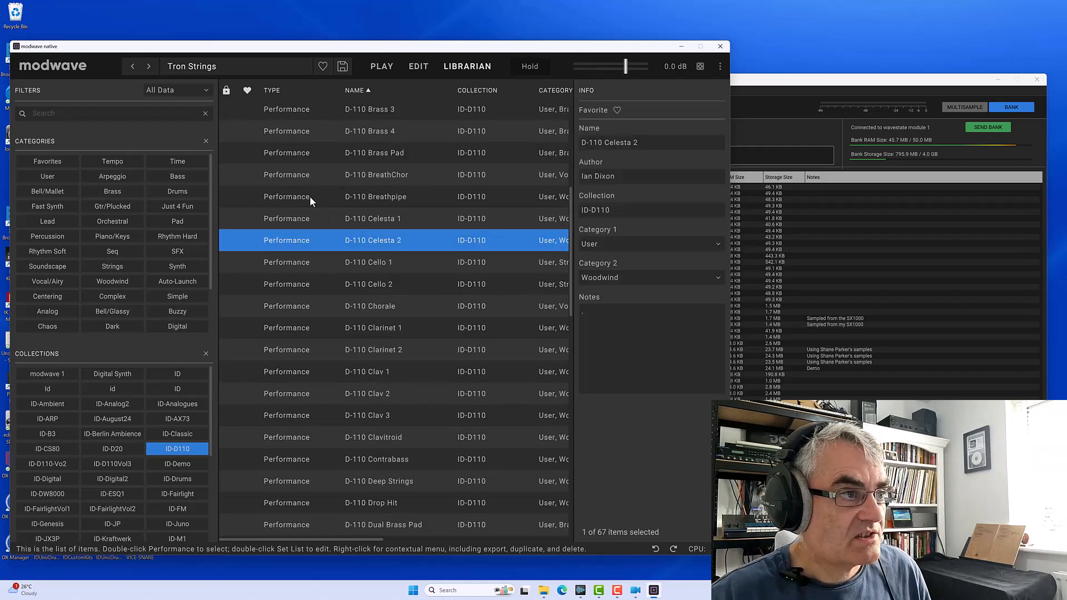
pyautogui.scroll(-8, 400, 283)
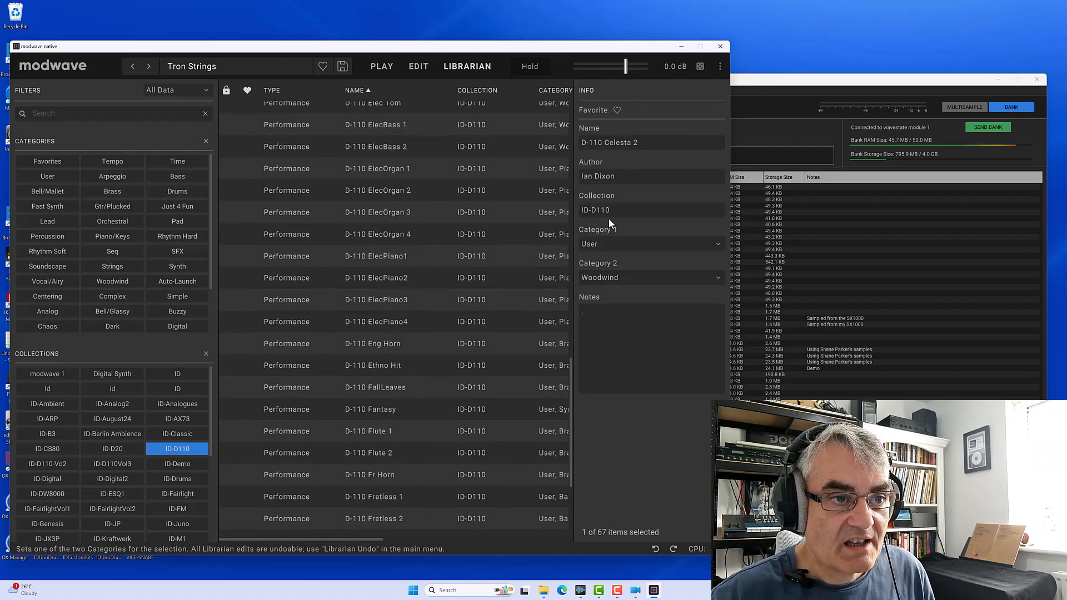
# Try to export all items of the ID-D110 collection as a bundle file
pyautogui.click(435, 213)
pyautogui.hotkey('ctrl', 'a')
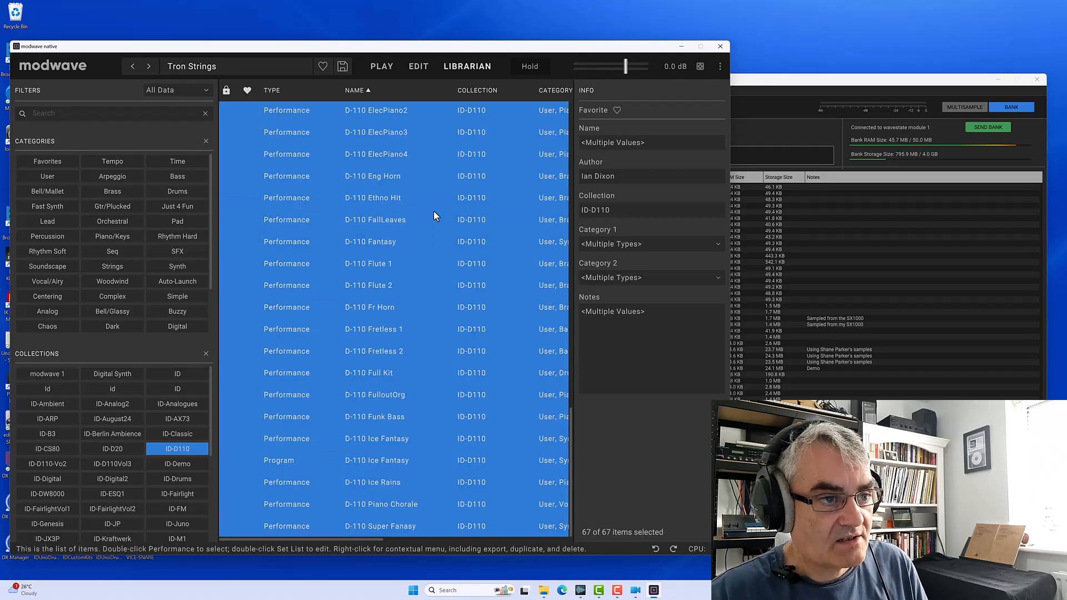
pyautogui.rightClick(434, 214)
pyautogui.click(445, 227)
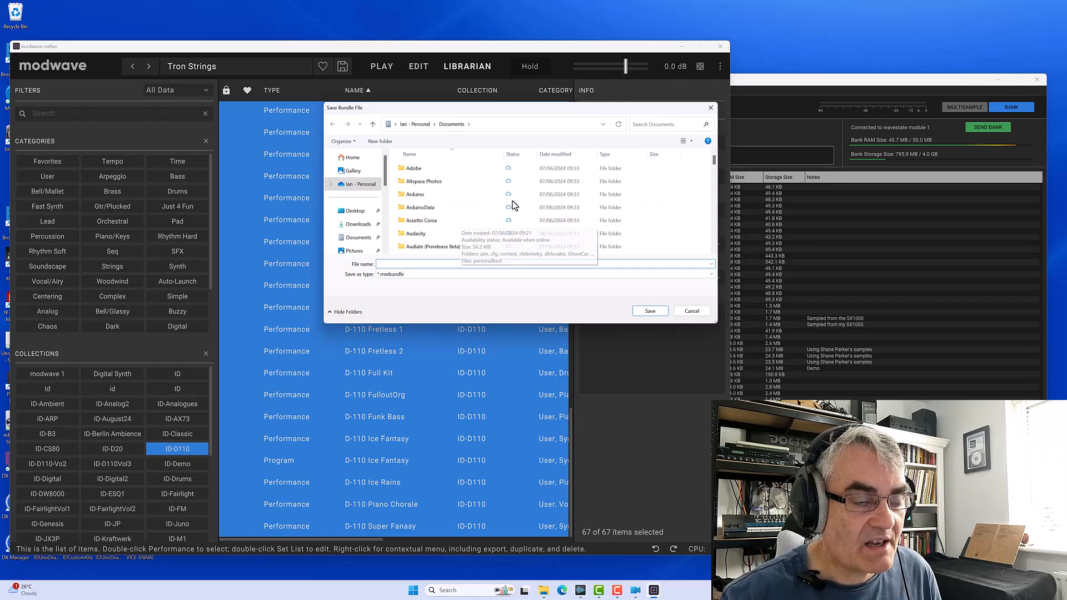
pyautogui.click(692, 312)
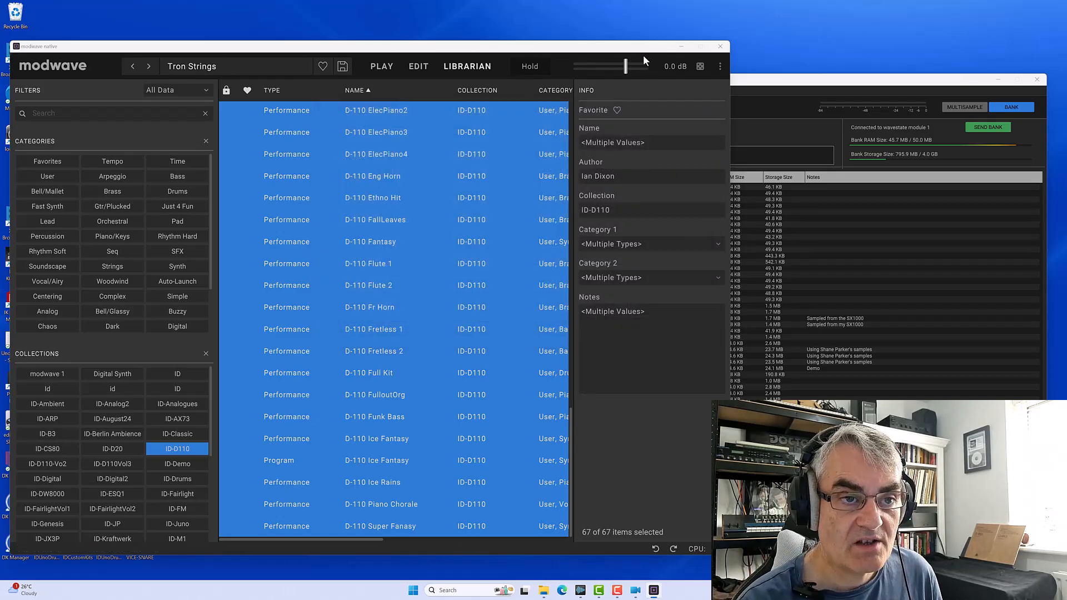
# Minimize modwave native and create a new empty bank in Sample Builder
pyautogui.click(679, 48)
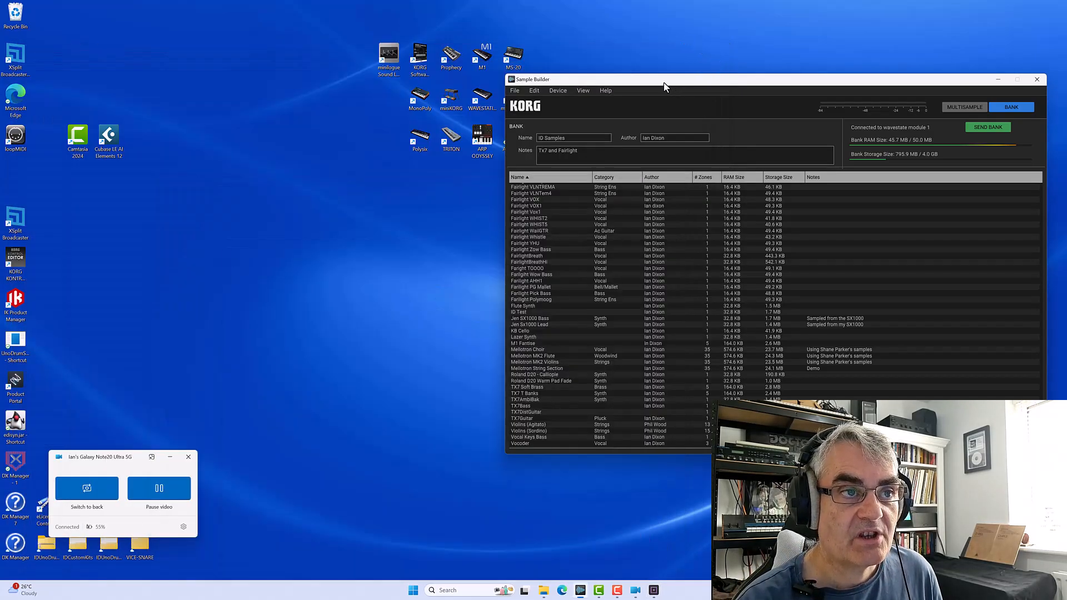
pyautogui.moveTo(664, 83); pyautogui.dragTo(631, 77)
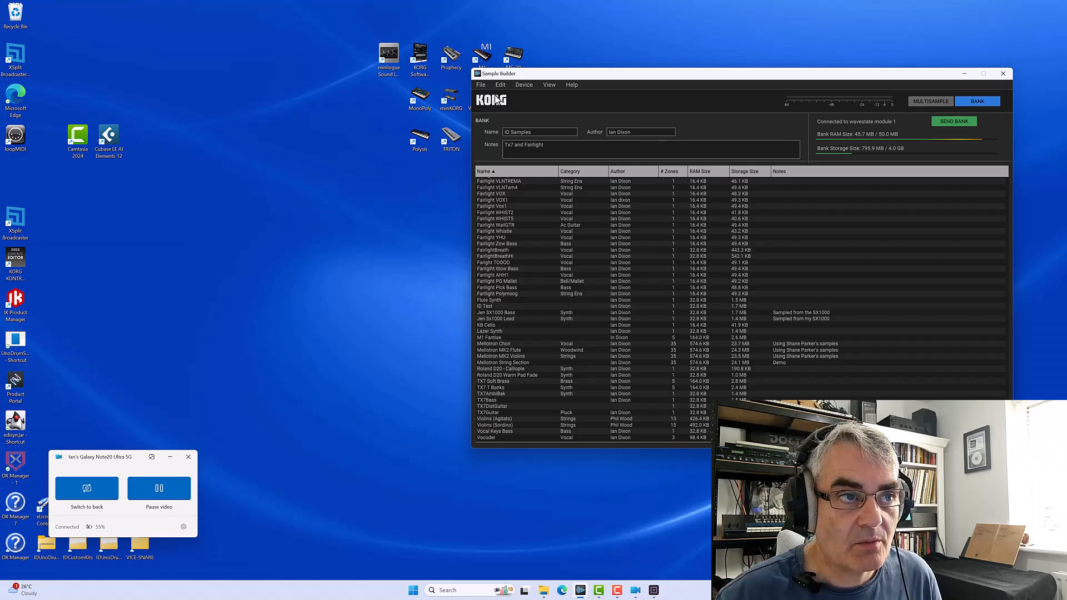
pyautogui.click(481, 85)
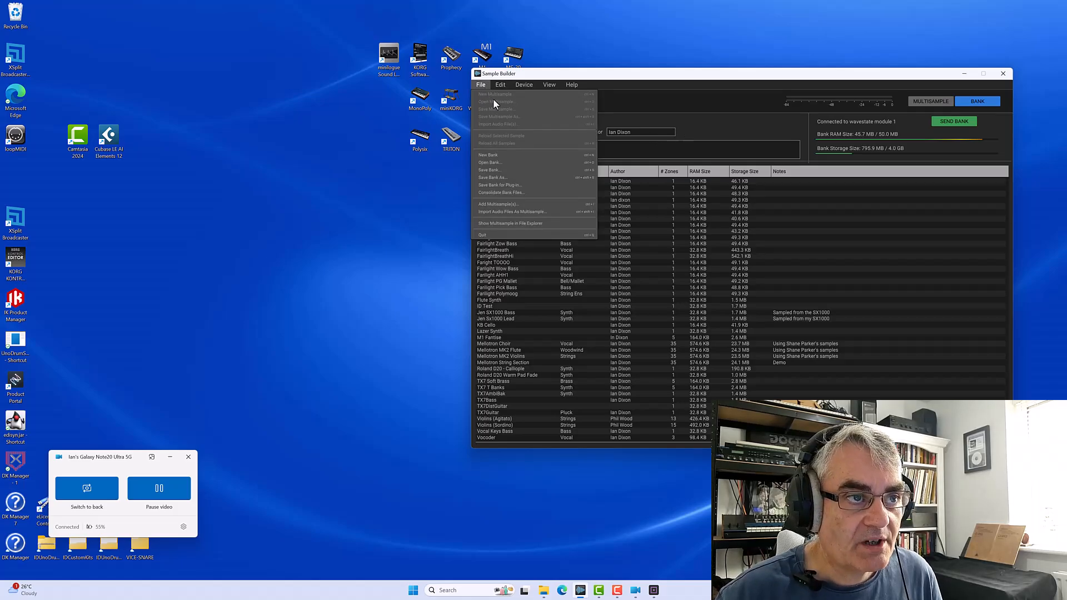
pyautogui.click(497, 157)
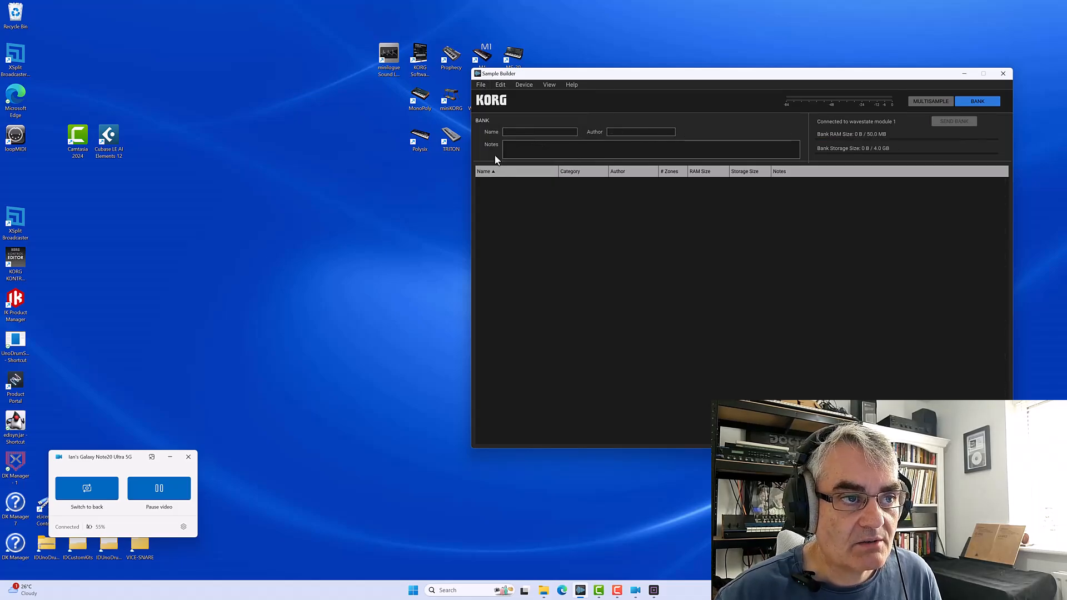
# Add the Mellotron Choir, MK2 Flute, MK2 Violins and String Section multisamples from the Mellotron folder to the bank
pyautogui.click(482, 85)
pyautogui.click(486, 190)
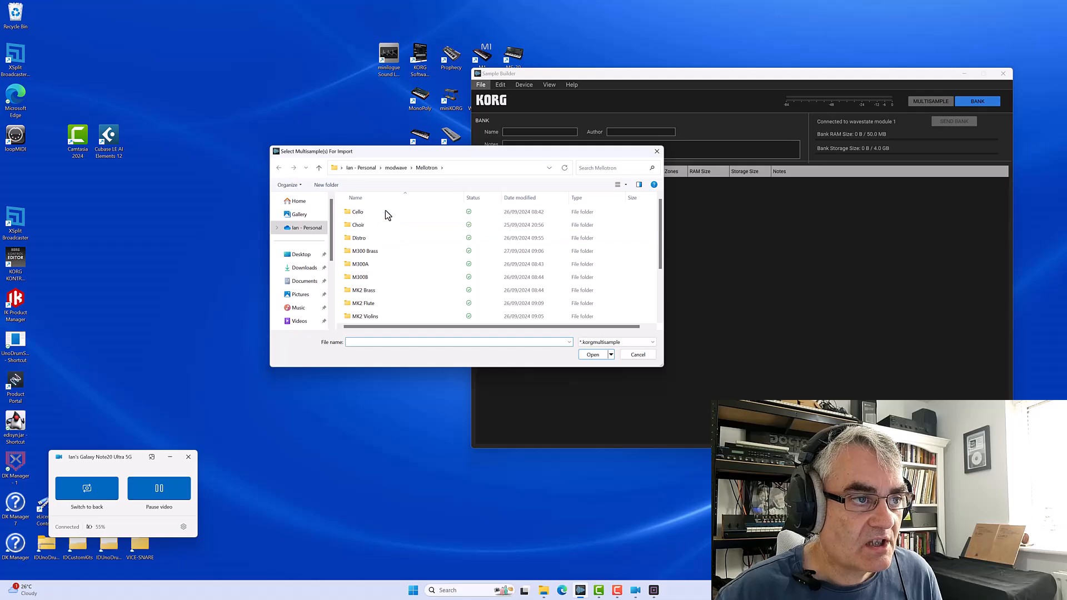
pyautogui.scroll(-2, 387, 218)
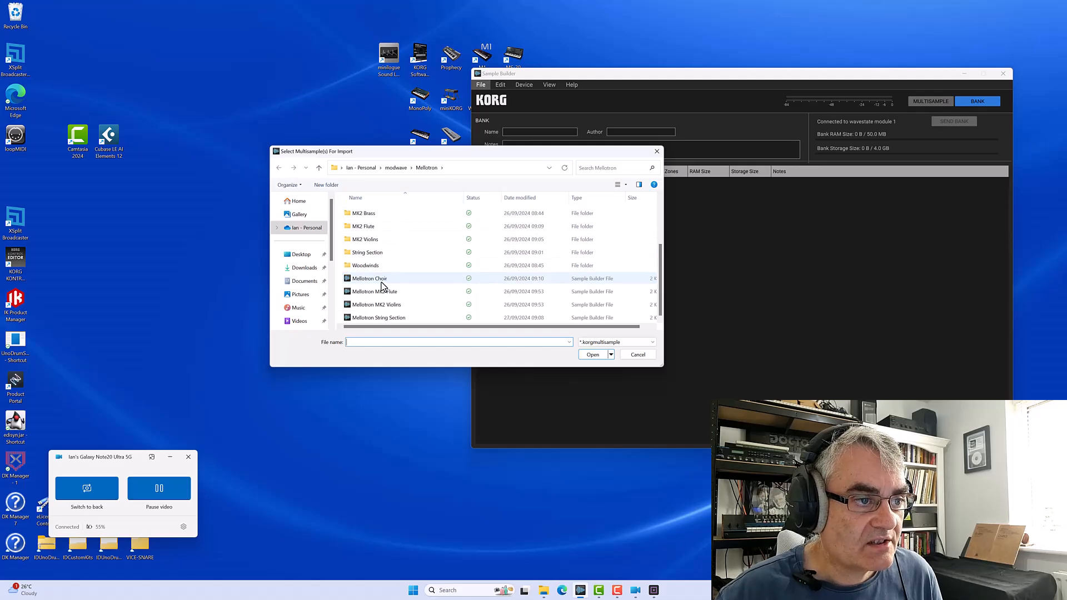
pyautogui.click(410, 278)
pyautogui.keyDown('shift'); pyautogui.click(379, 318); pyautogui.keyUp('shift')
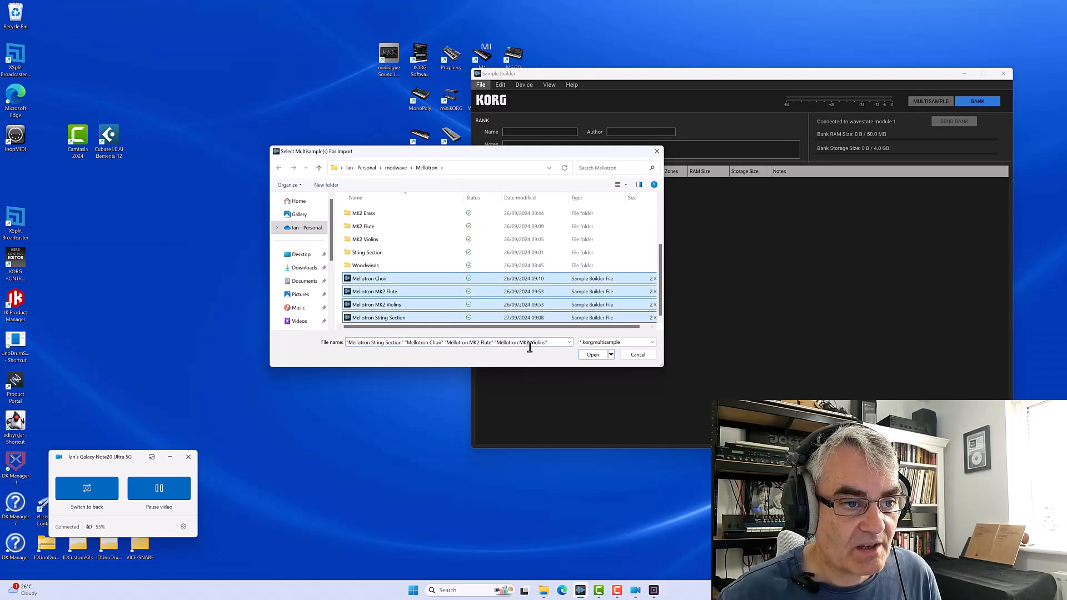
pyautogui.click(590, 355)
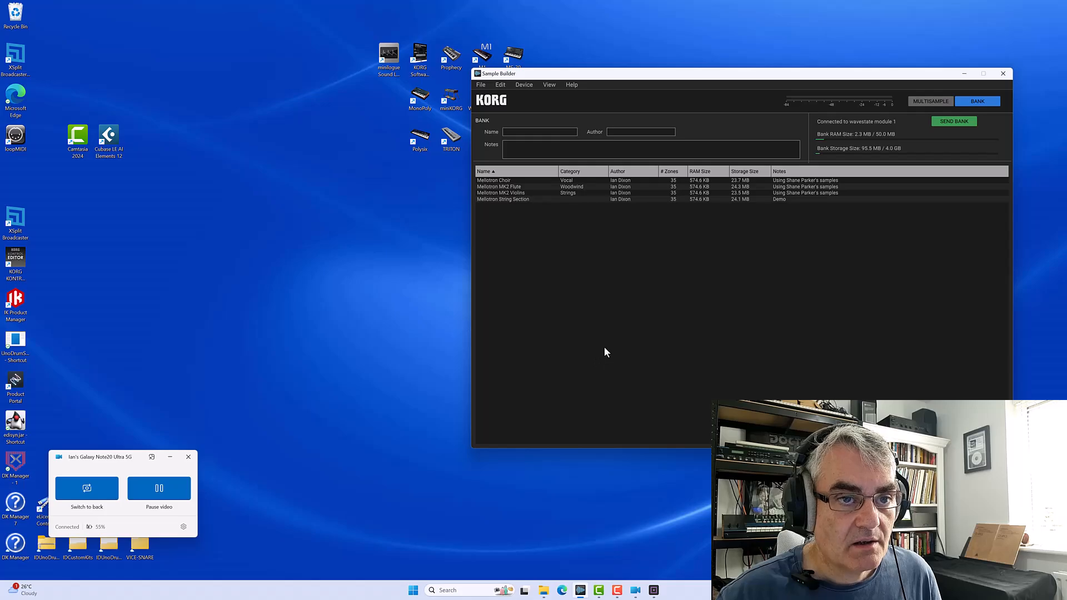
# Try to consolidate the new bank's files
pyautogui.click(481, 84)
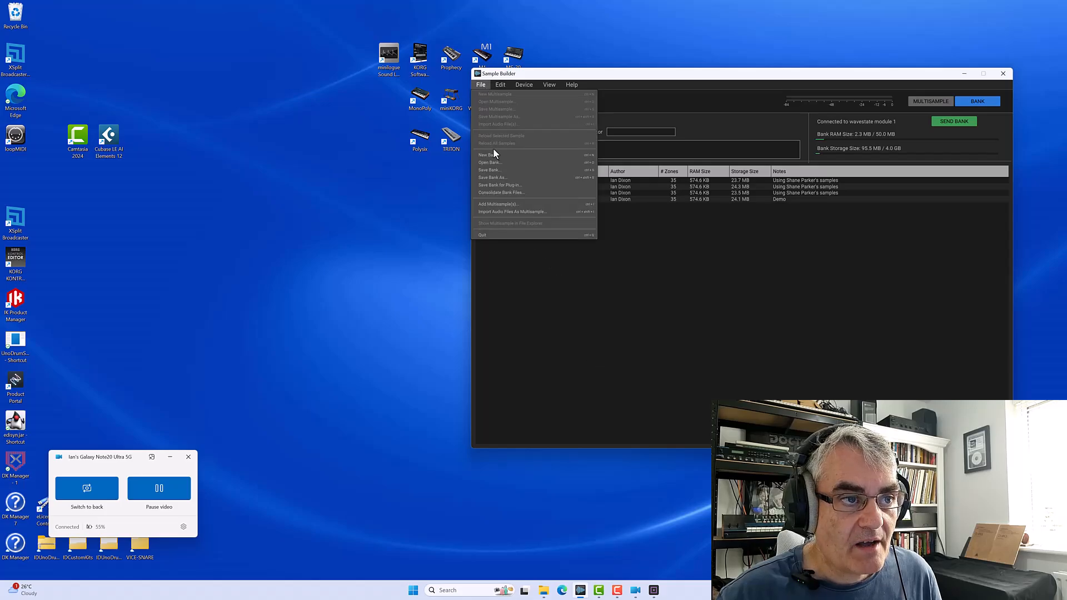
pyautogui.click(499, 195)
pyautogui.click(742, 289)
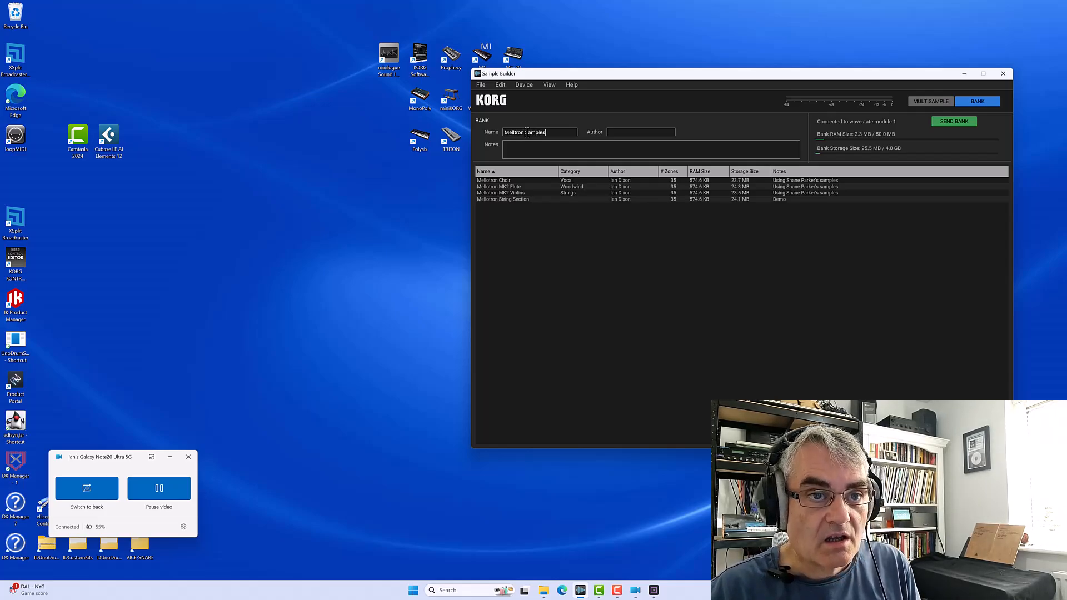
# Name the bank Melltron Samples and enter the author's name
pyautogui.click(522, 154)
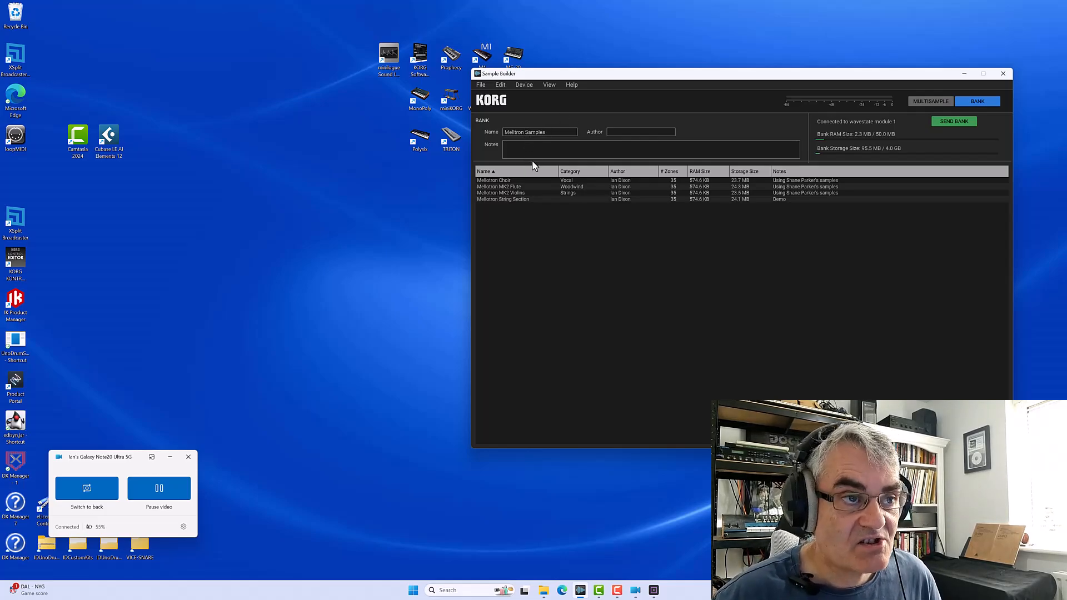
pyautogui.write('Ian ')
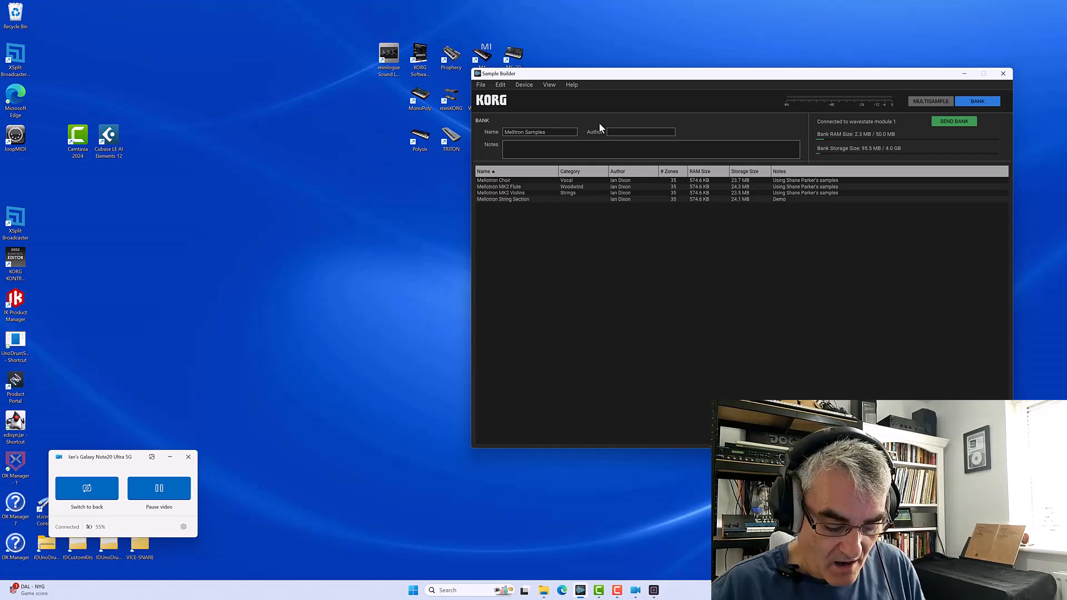
pyautogui.write('Dixon')
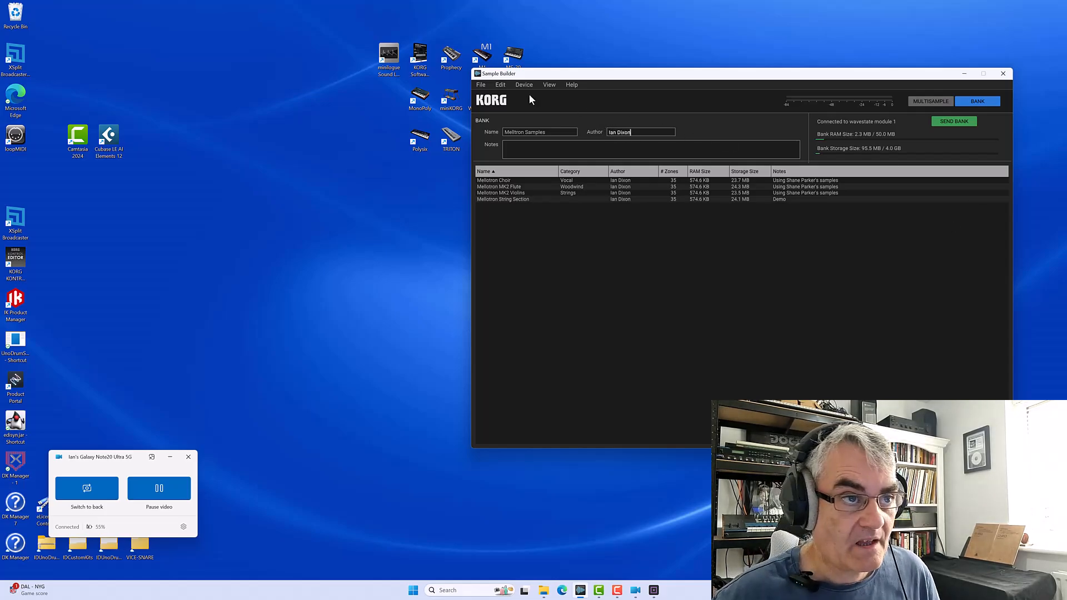
# Save the bank as Melltron Samples in the Sample_Builder_110_win folder
pyautogui.click(480, 85)
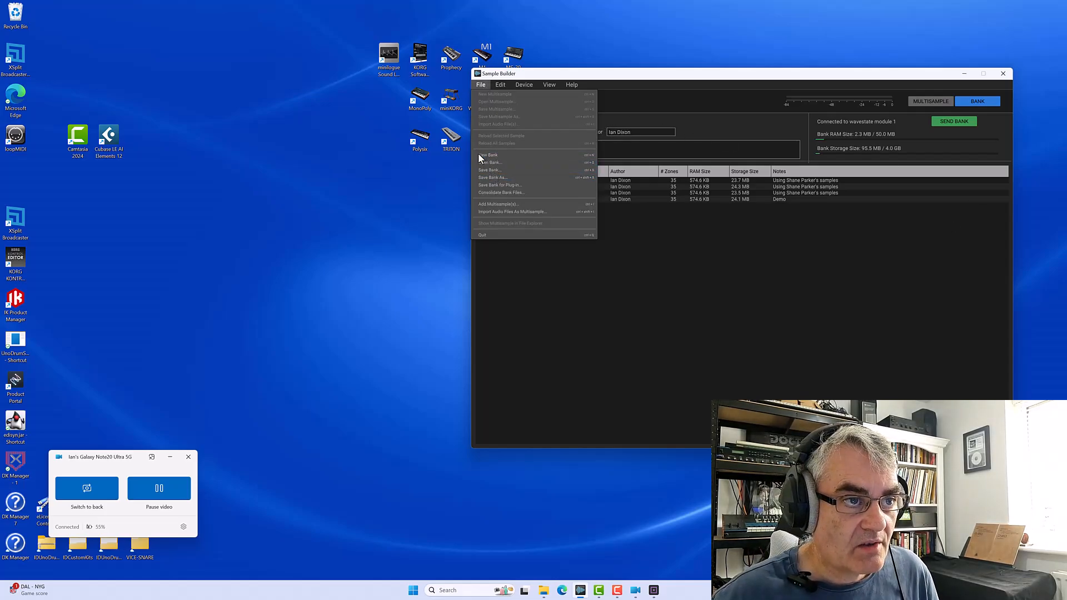
pyautogui.click(488, 171)
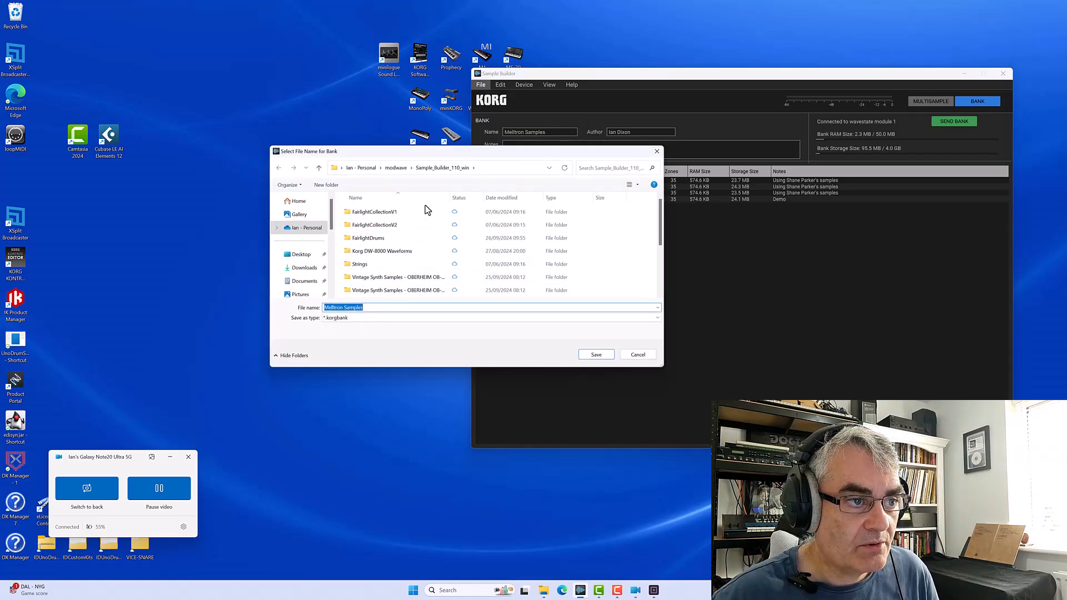
pyautogui.click(587, 352)
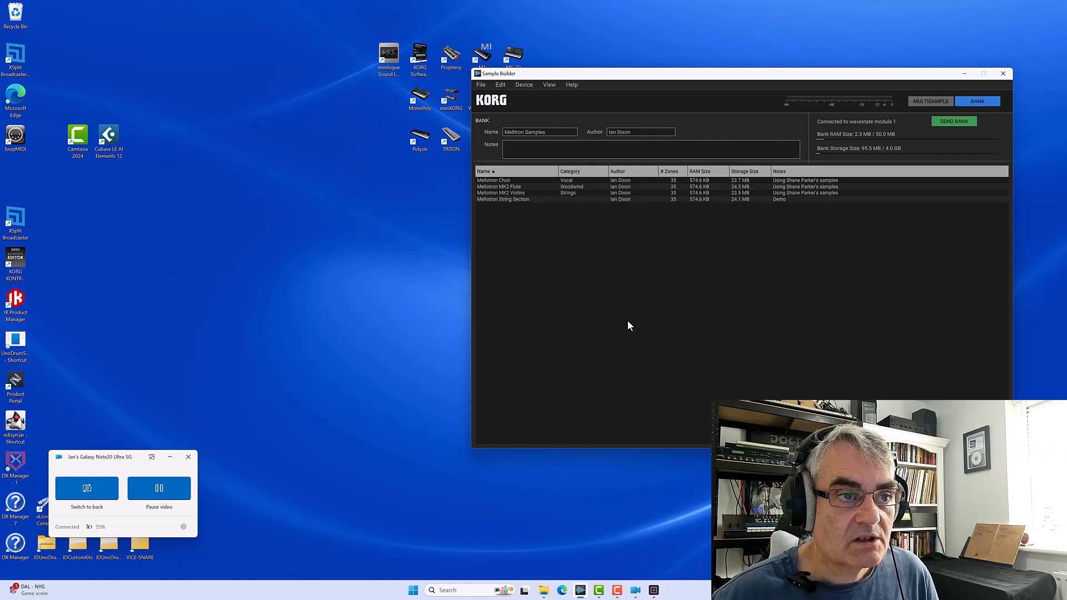
# Consolidate the bank files into a new folder named Readyforupload inside Sample_Builder_110_win
pyautogui.click(483, 85)
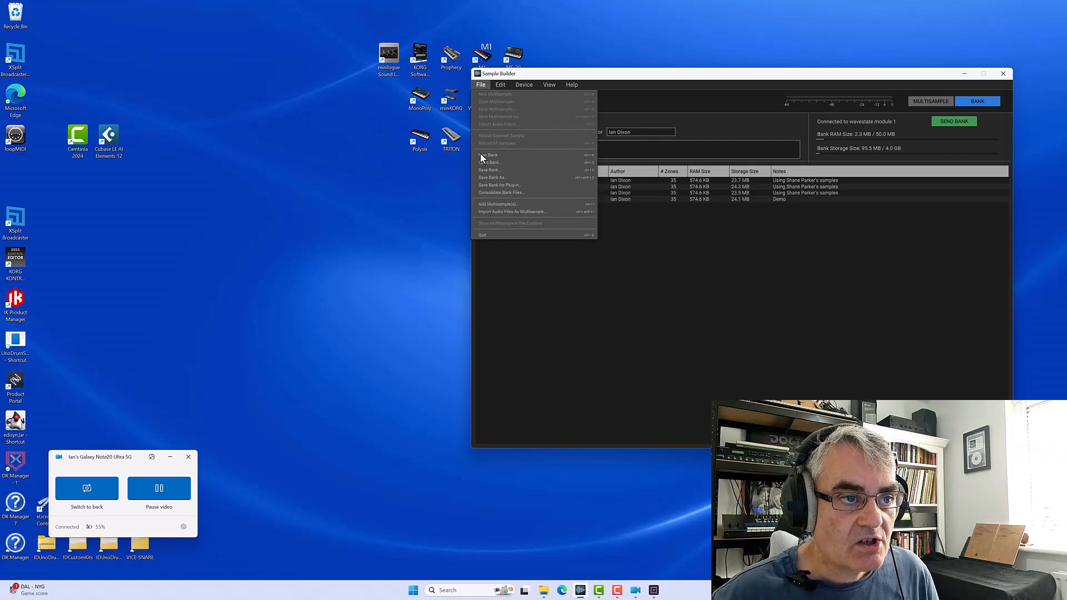
pyautogui.click(500, 192)
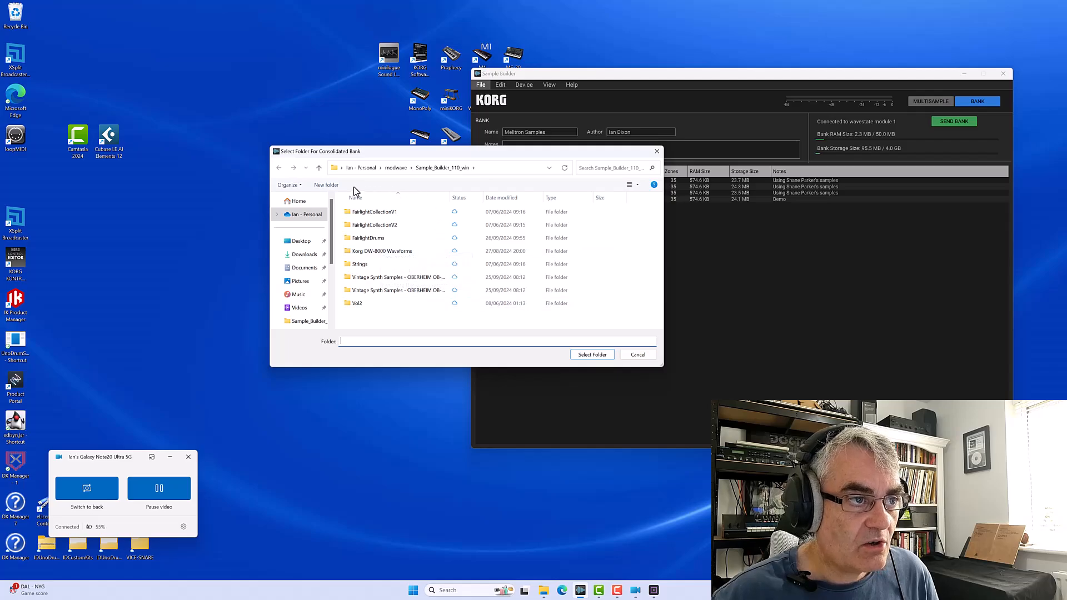
pyautogui.click(332, 186)
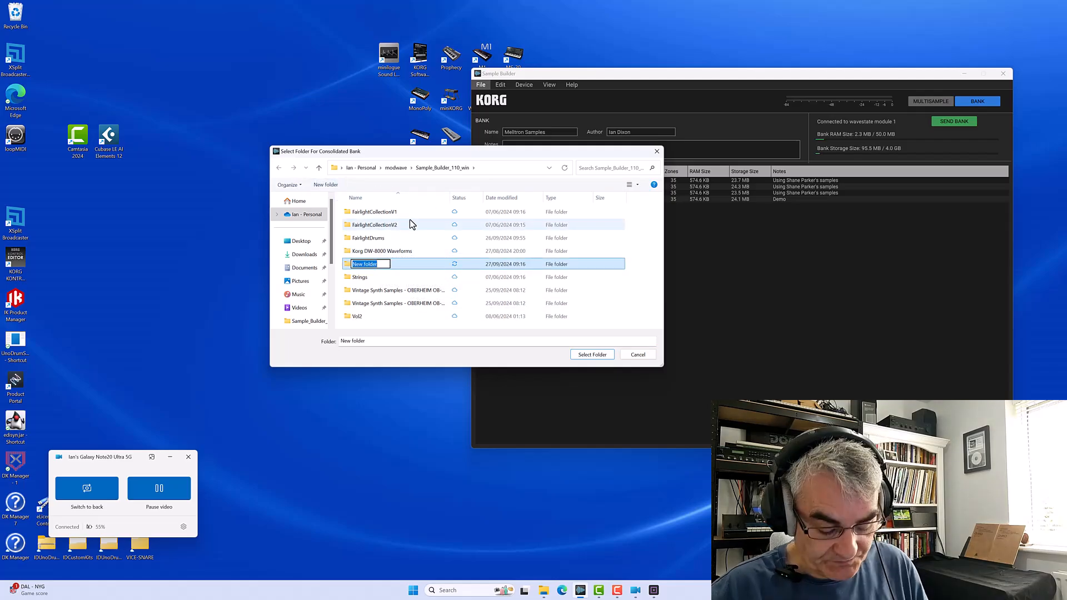
pyautogui.write('Readyforupload')
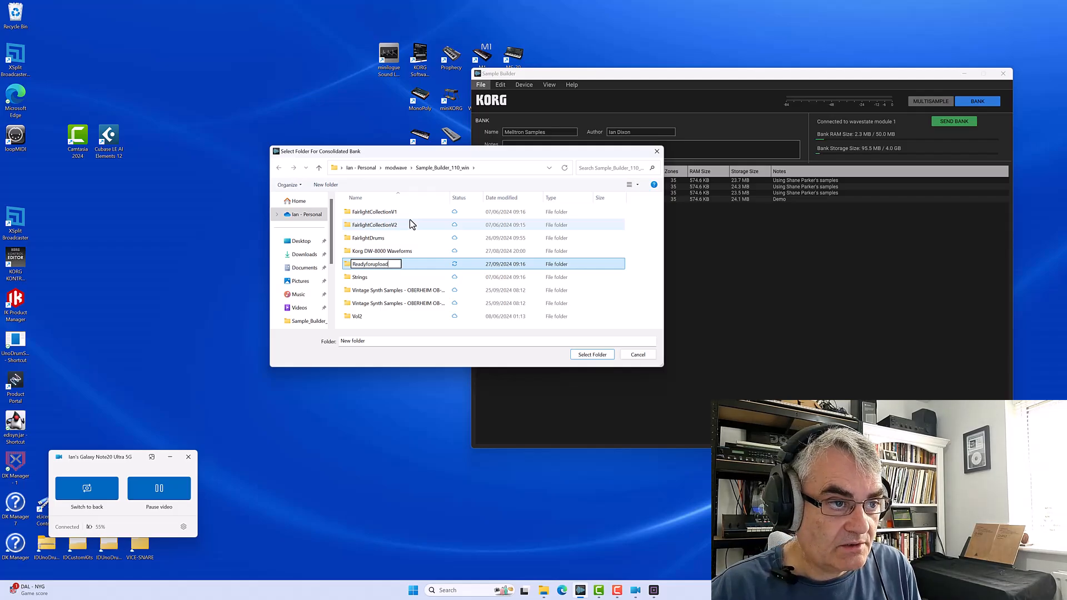
pyautogui.press('Return')
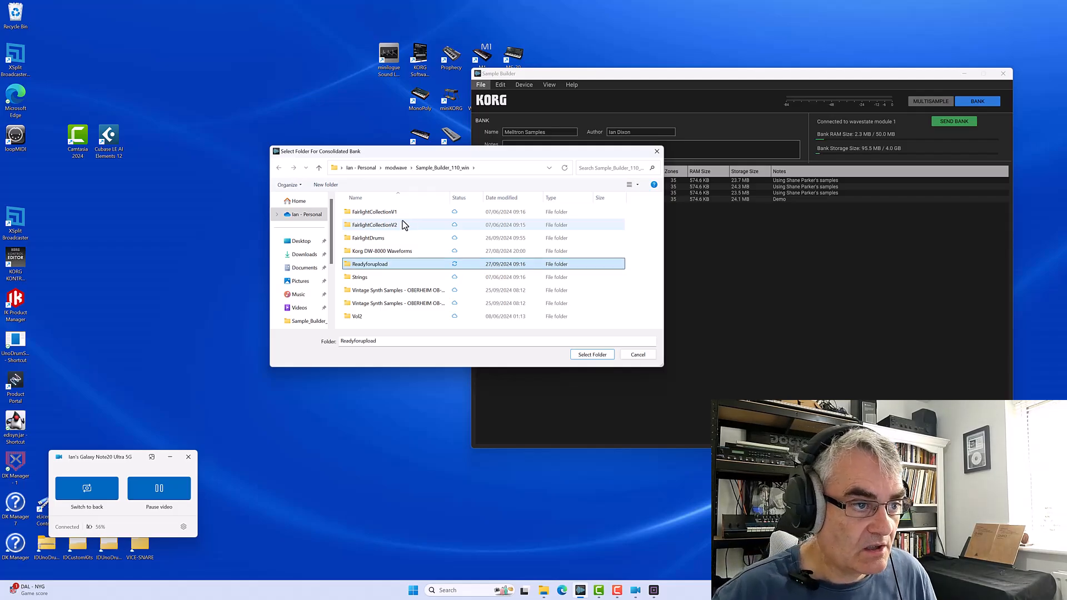
pyautogui.click(593, 354)
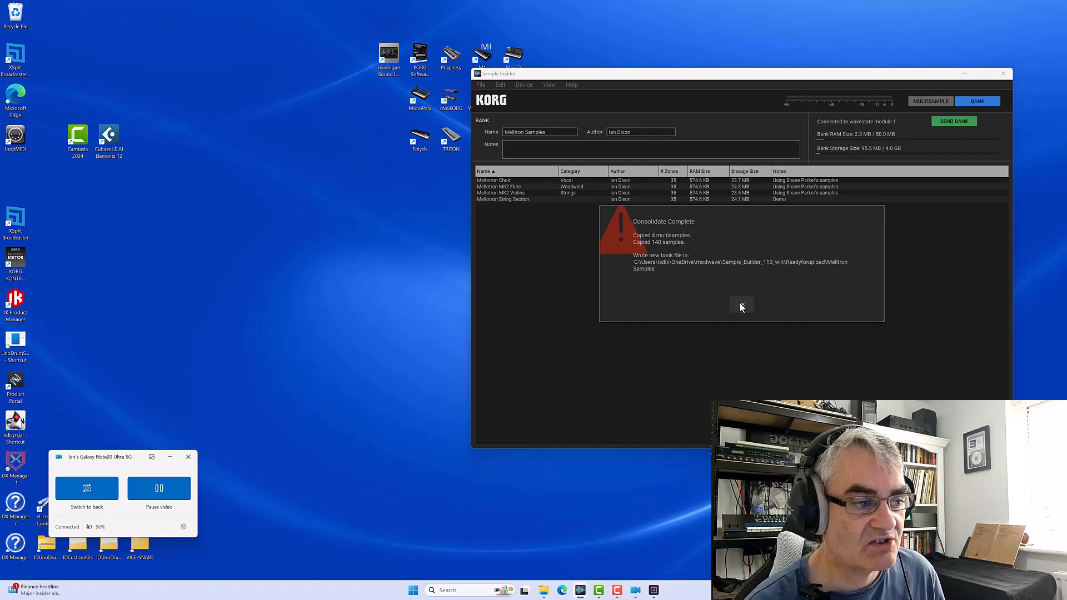
# In File Explorer, open the Readyforupload folder and examine the details of the Melltron Samples folder
pyautogui.click(543, 591)
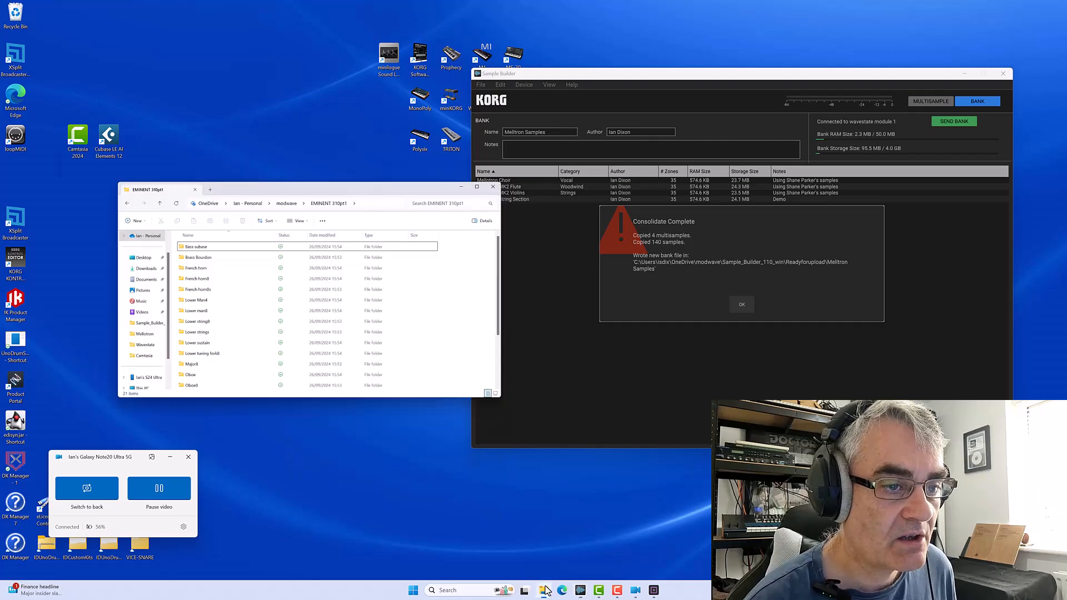
pyautogui.click(343, 177)
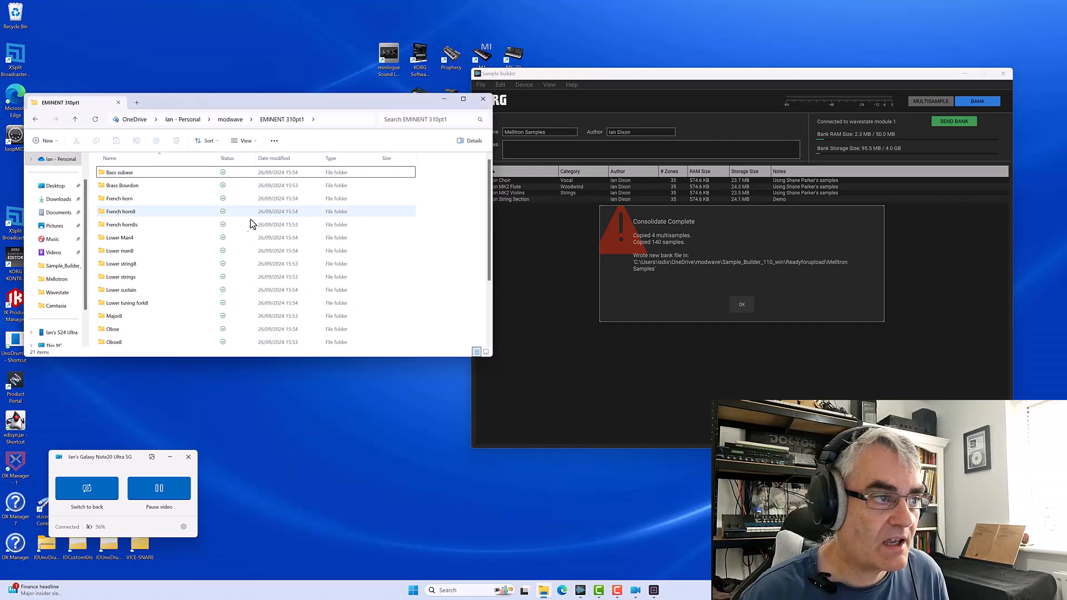
pyautogui.click(223, 120)
pyautogui.doubleClick(130, 227)
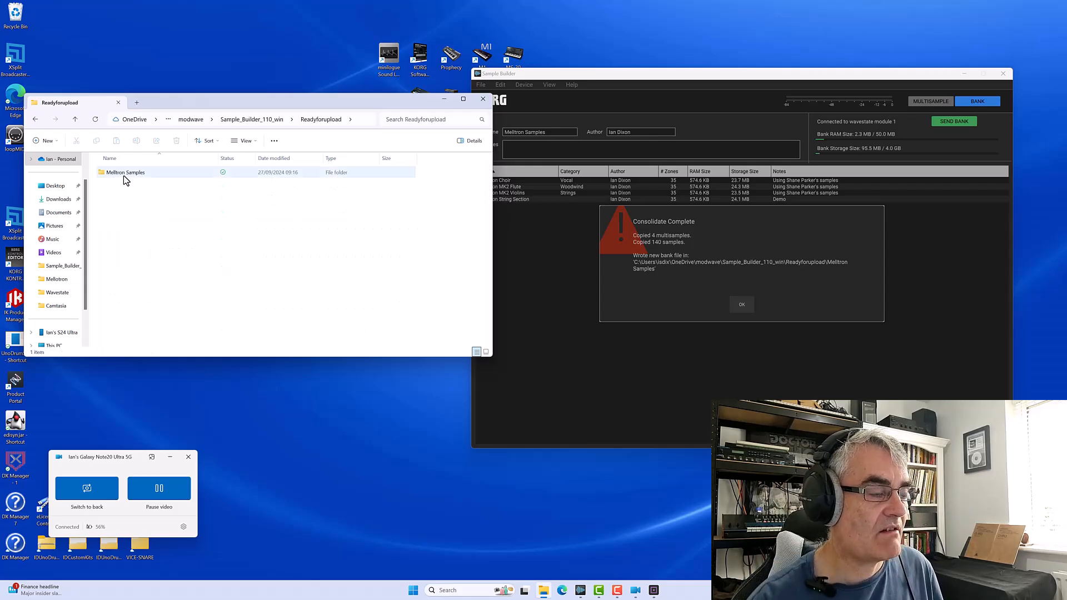
pyautogui.moveTo(127, 177)
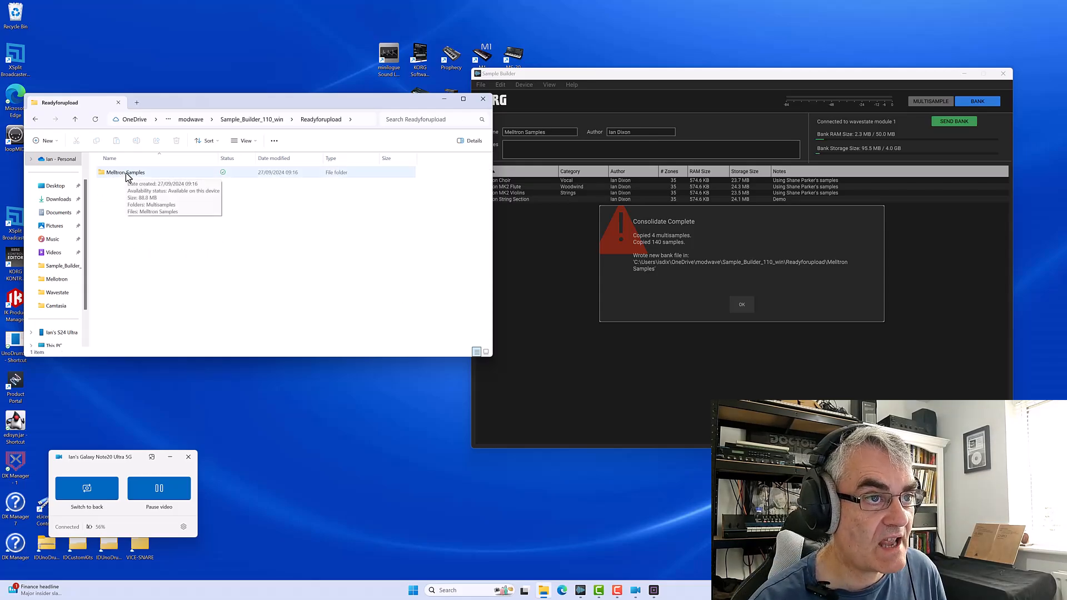
# Look through the Melltron Samples folder, its Multisamples subfolder and the Mellotron Choir folder, and return to Readyforupload
pyautogui.doubleClick(126, 174)
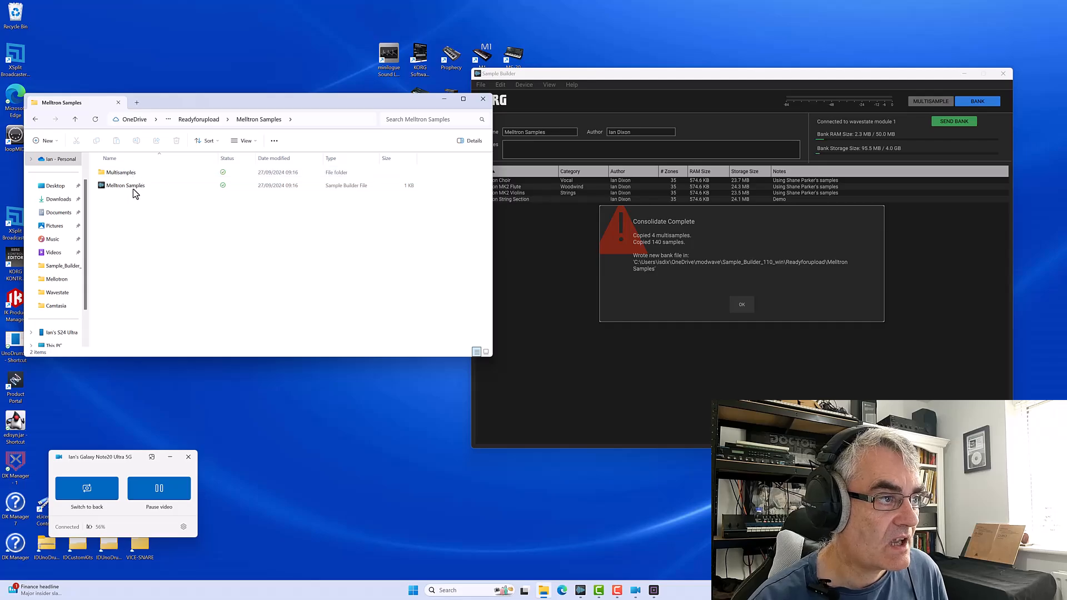
pyautogui.click(127, 176)
pyautogui.doubleClick(126, 177)
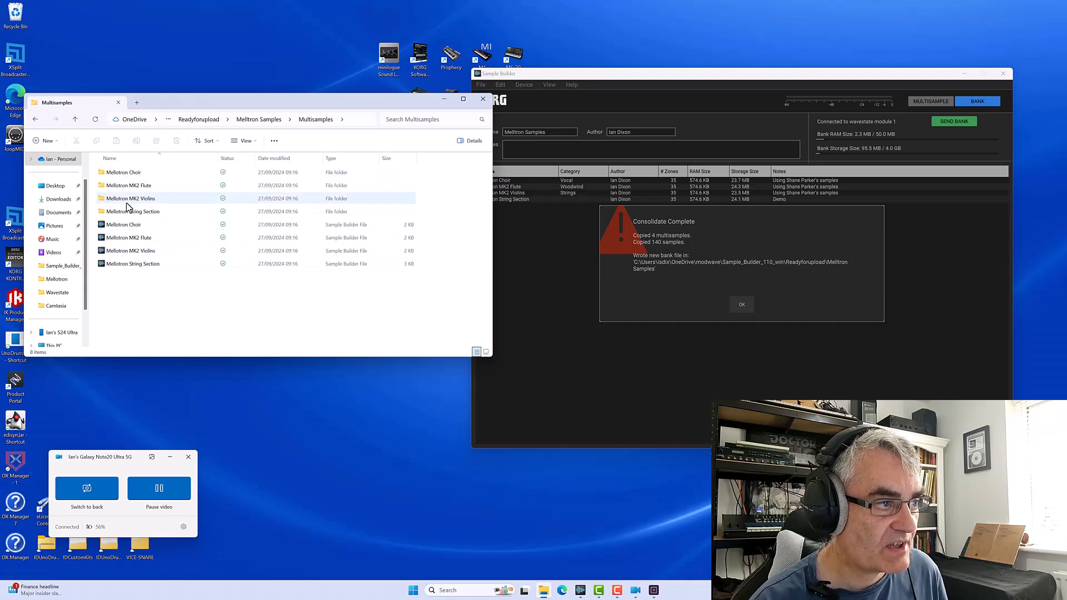
pyautogui.doubleClick(125, 177)
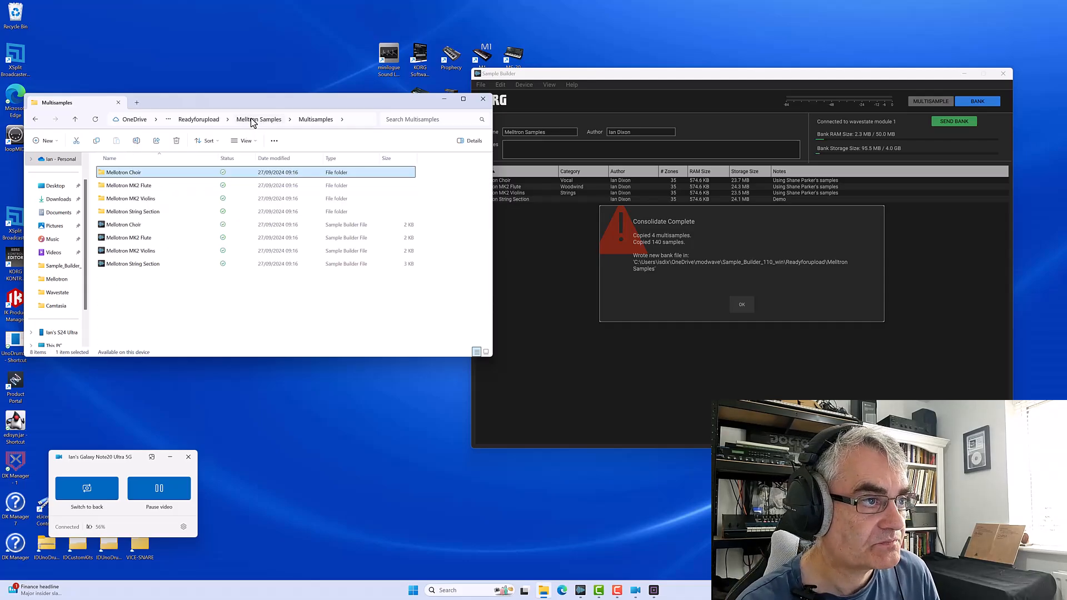
pyautogui.click(205, 119)
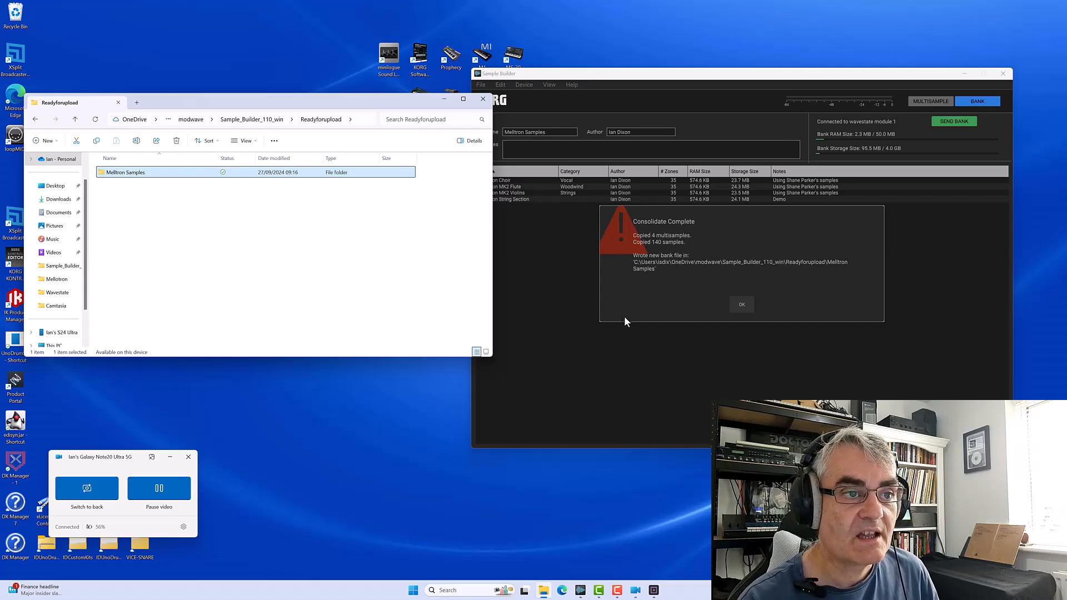
# Back in Sample Builder, dismiss the consolidation report and open the ID Samples bank from the Sample_Builder_110_win folder
pyautogui.click(740, 304)
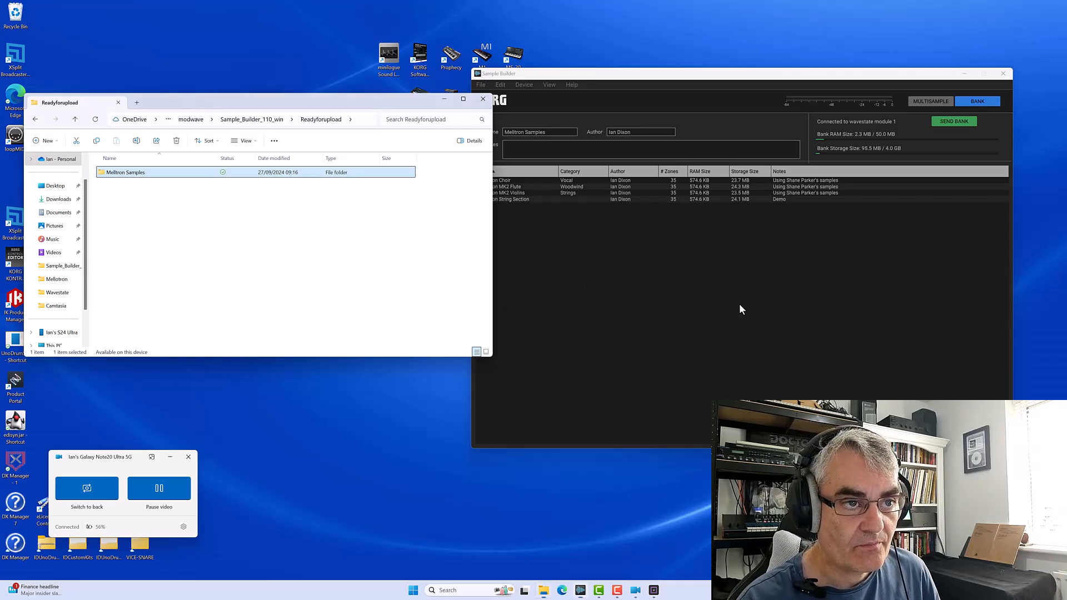
pyautogui.click(482, 86)
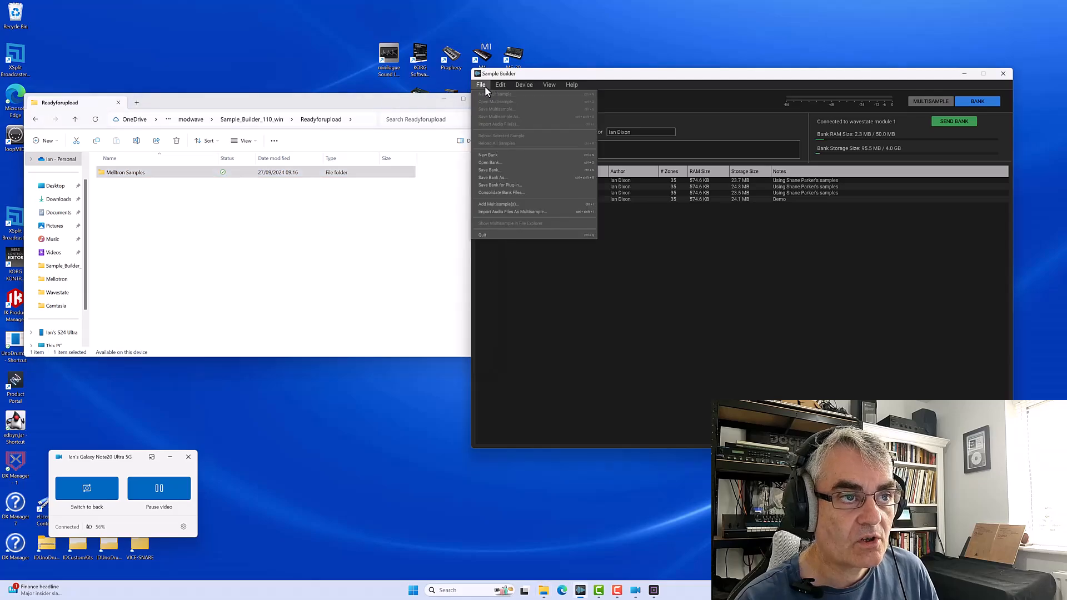
pyautogui.click(488, 163)
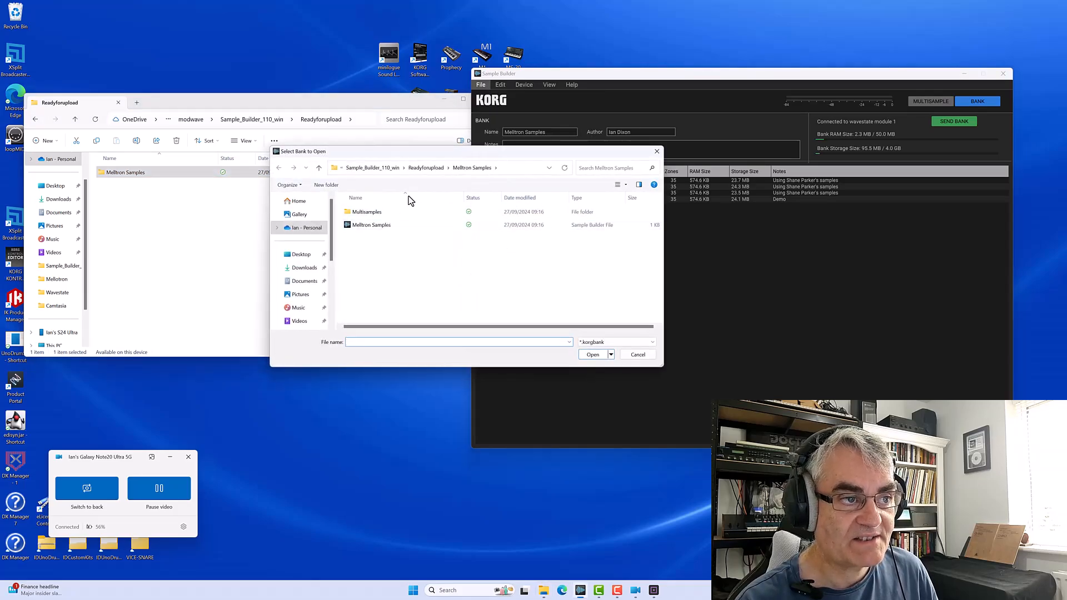
pyautogui.click(372, 167)
pyautogui.scroll(-2, 368, 323)
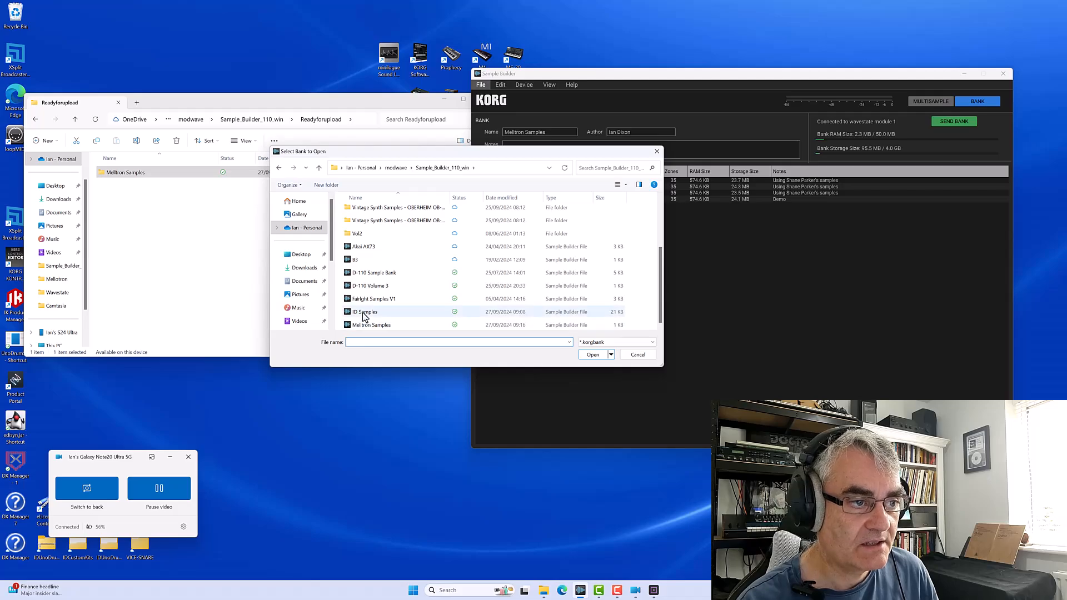
pyautogui.doubleClick(364, 312)
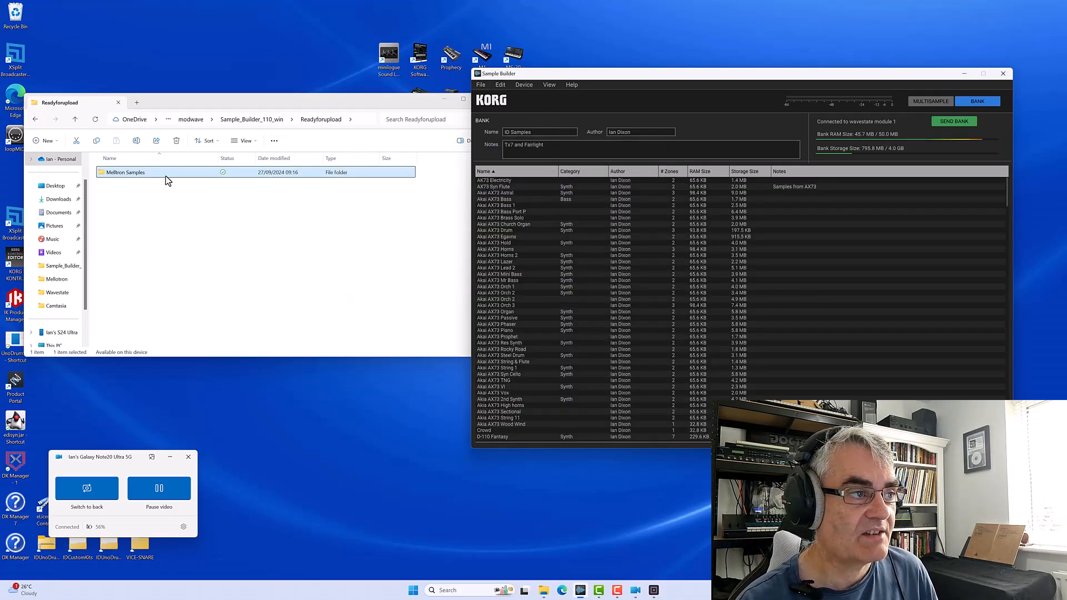
# Try to add the Mellotron Choir multisample from the consolidated Multisamples folder to the ID Samples bank, skipping the duplicate UUID
pyautogui.doubleClick(133, 173)
pyautogui.doubleClick(126, 173)
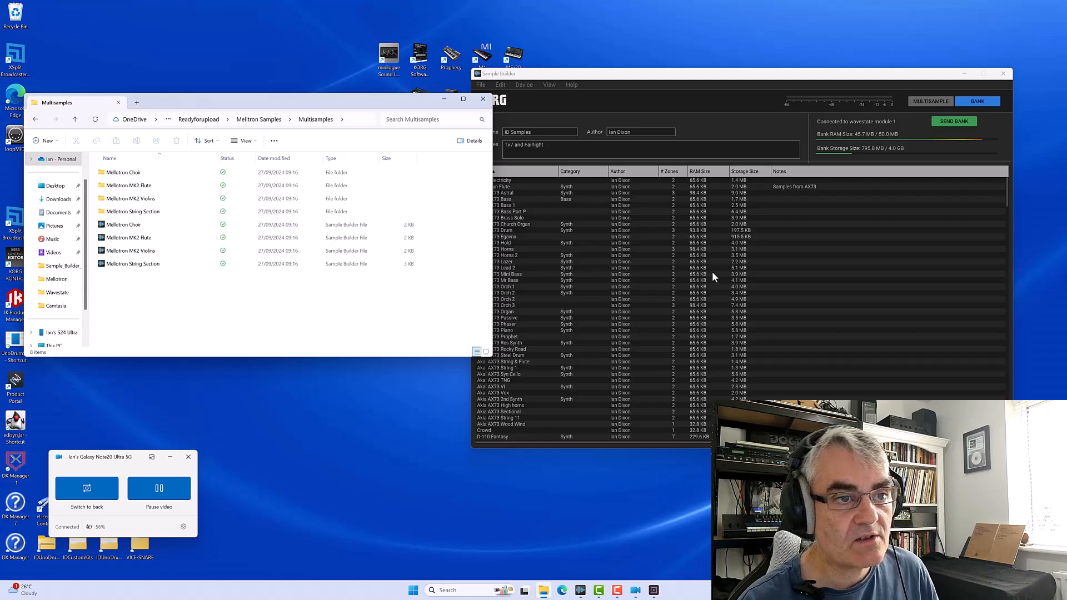
pyautogui.moveTo(124, 231); pyautogui.dragTo(615, 283)
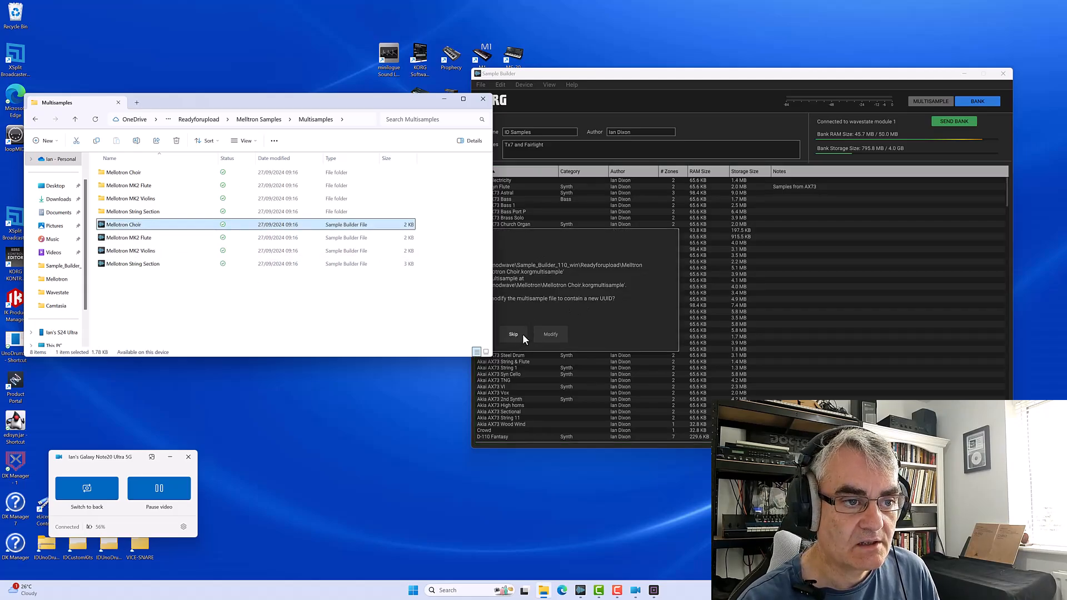
pyautogui.click(518, 309)
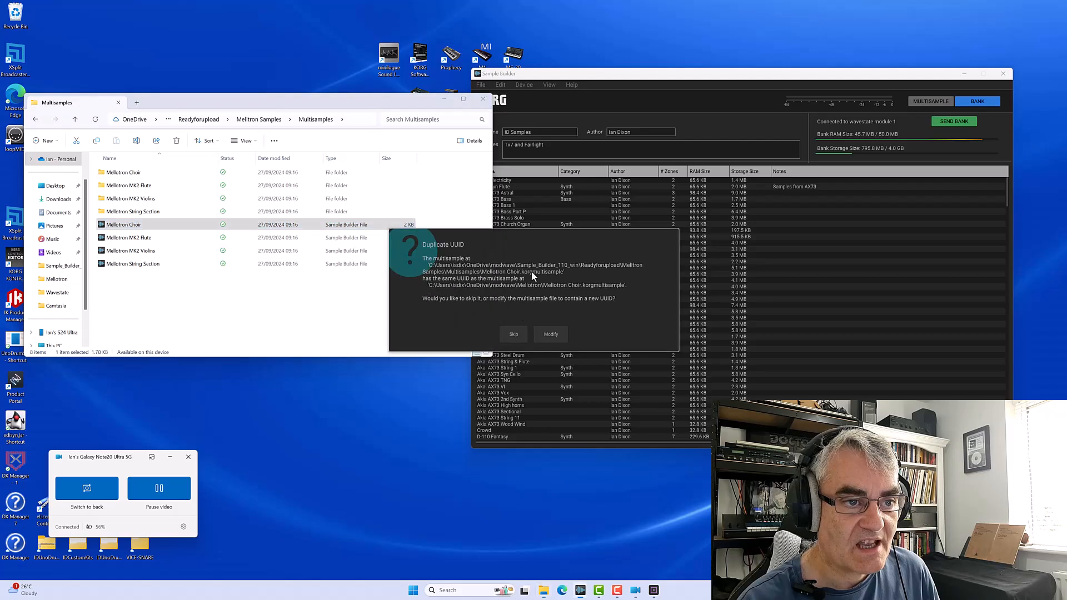
pyautogui.click(512, 334)
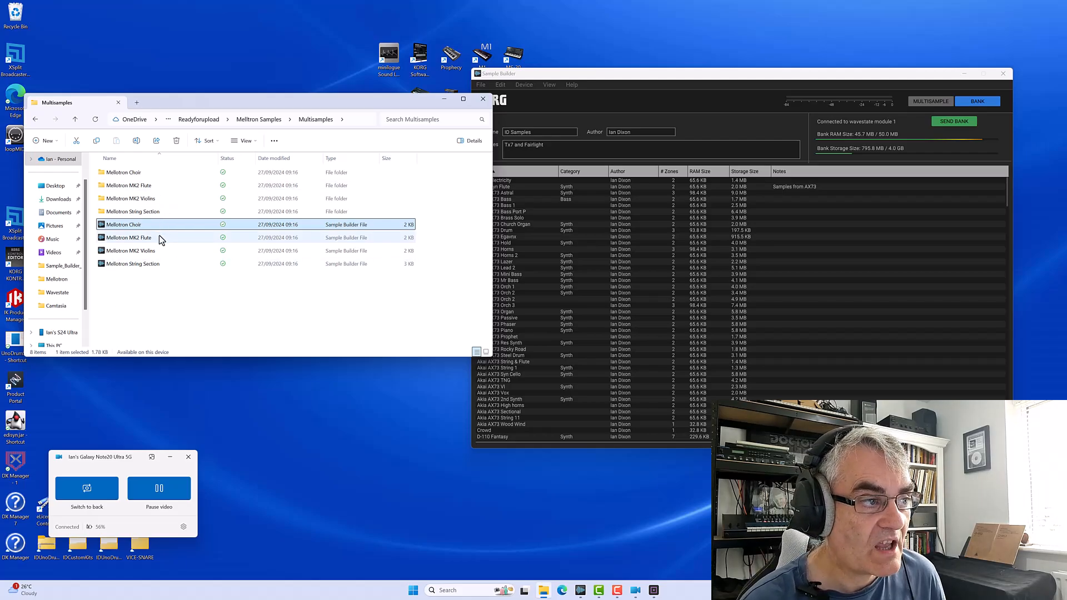
# In File Explorer, return to the Melltron Samples folder and examine the details of its bank file
pyautogui.click(241, 121)
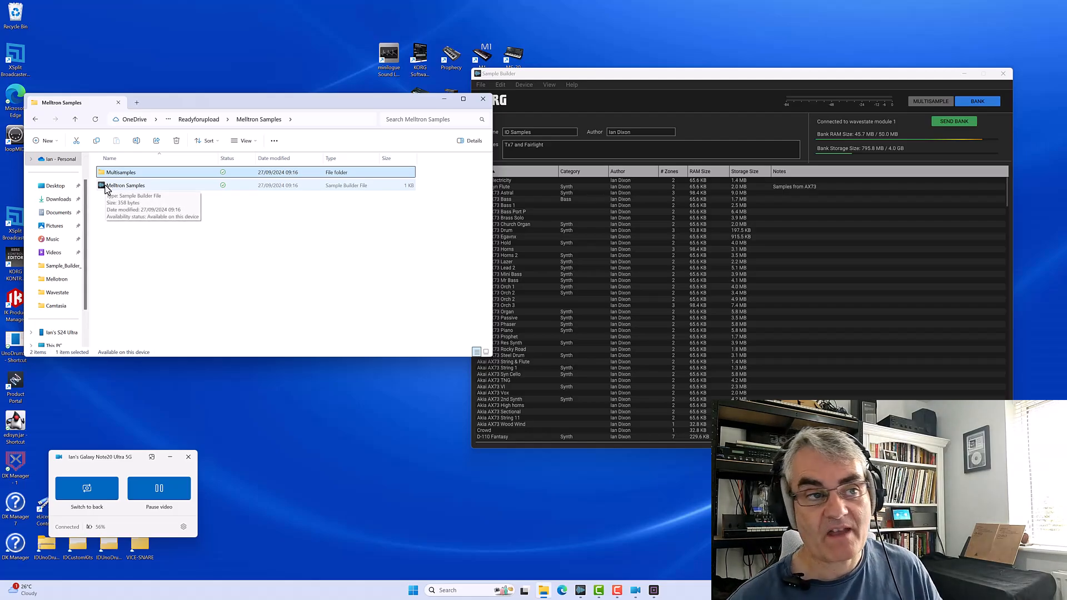
pyautogui.click(263, 285)
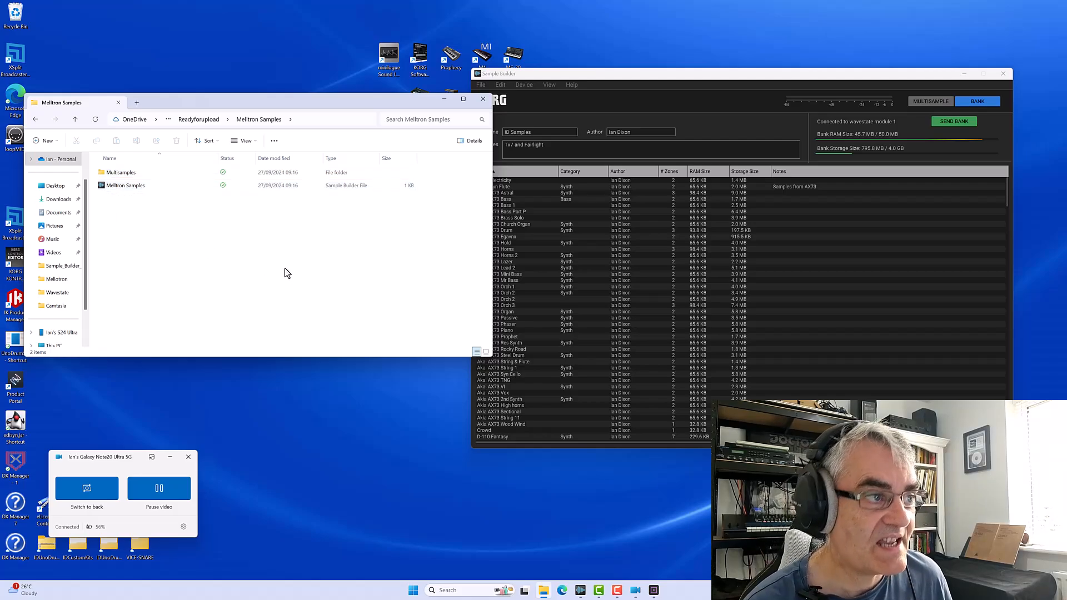